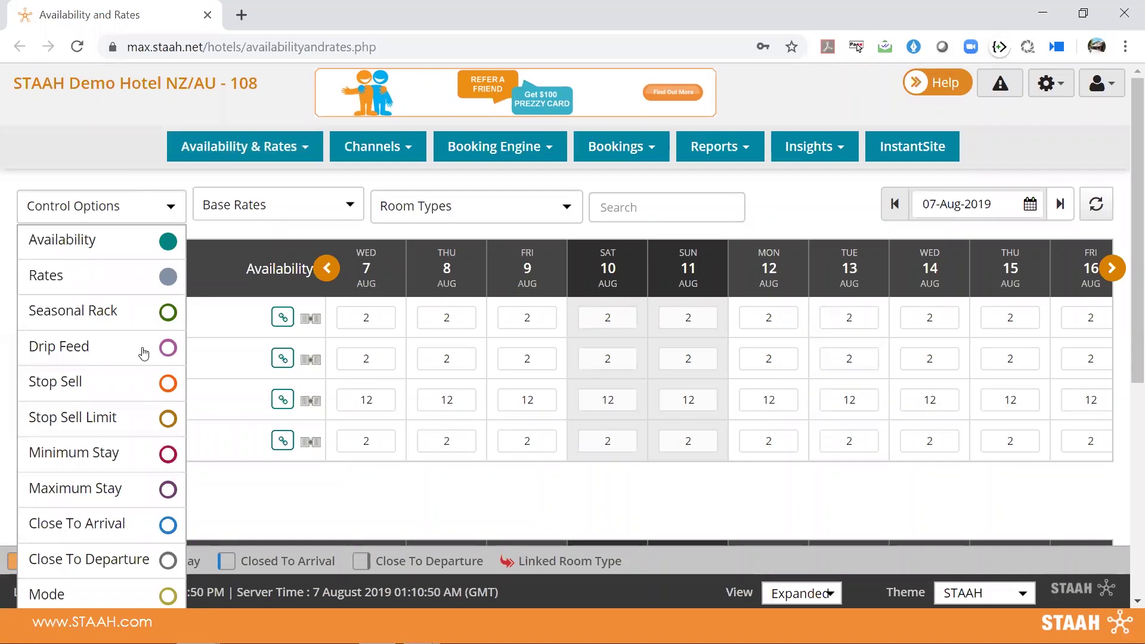
Turn on Drip Feed rows and set Standard Queen Room's 7 Aug drip feed to 1
left_click(143, 355)
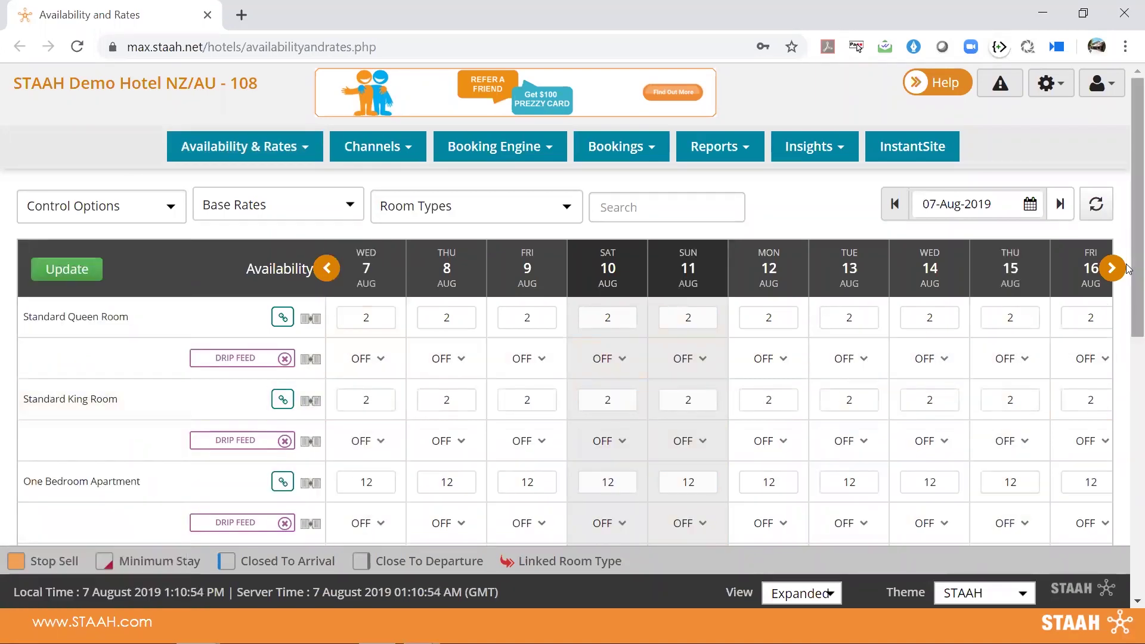
left_click_drag(1129, 270, 1129, 349)
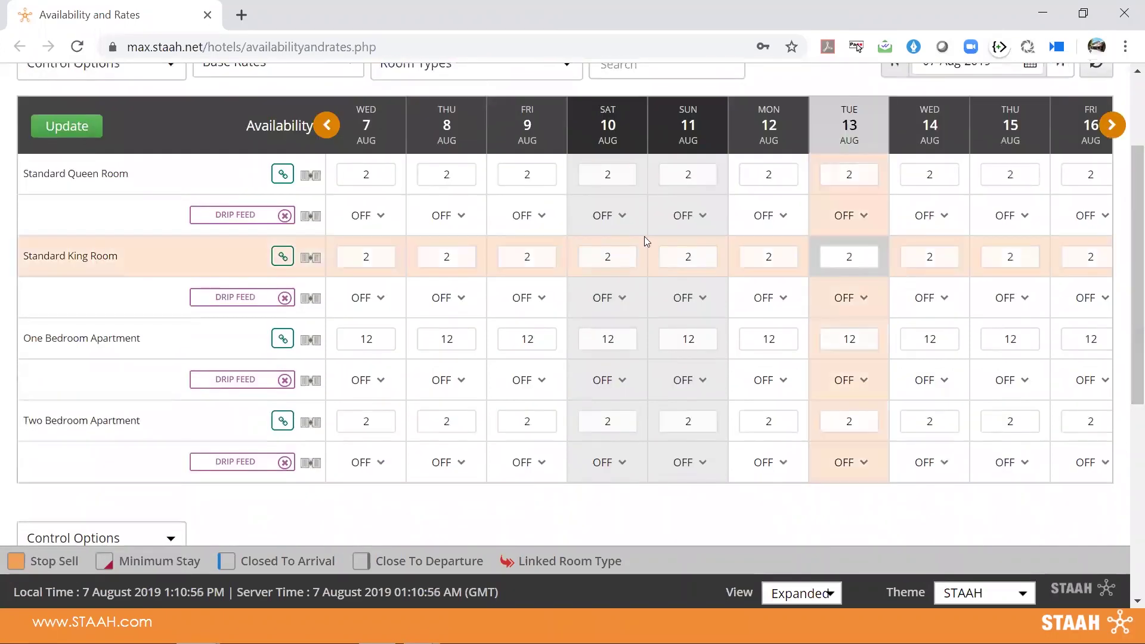
left_click(383, 213)
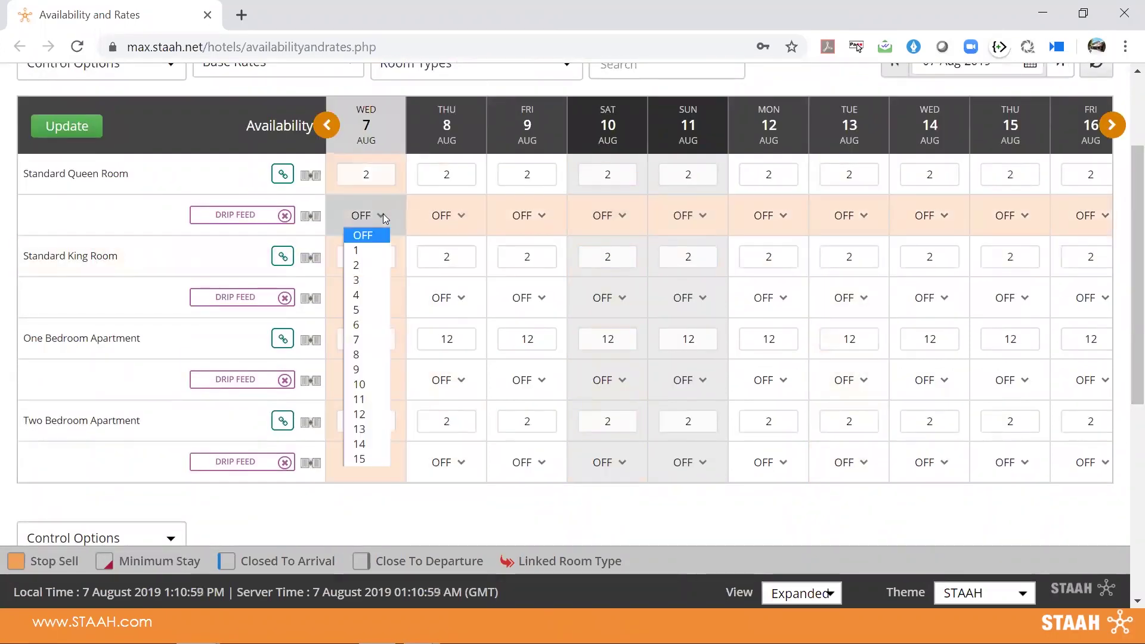
left_click(373, 250)
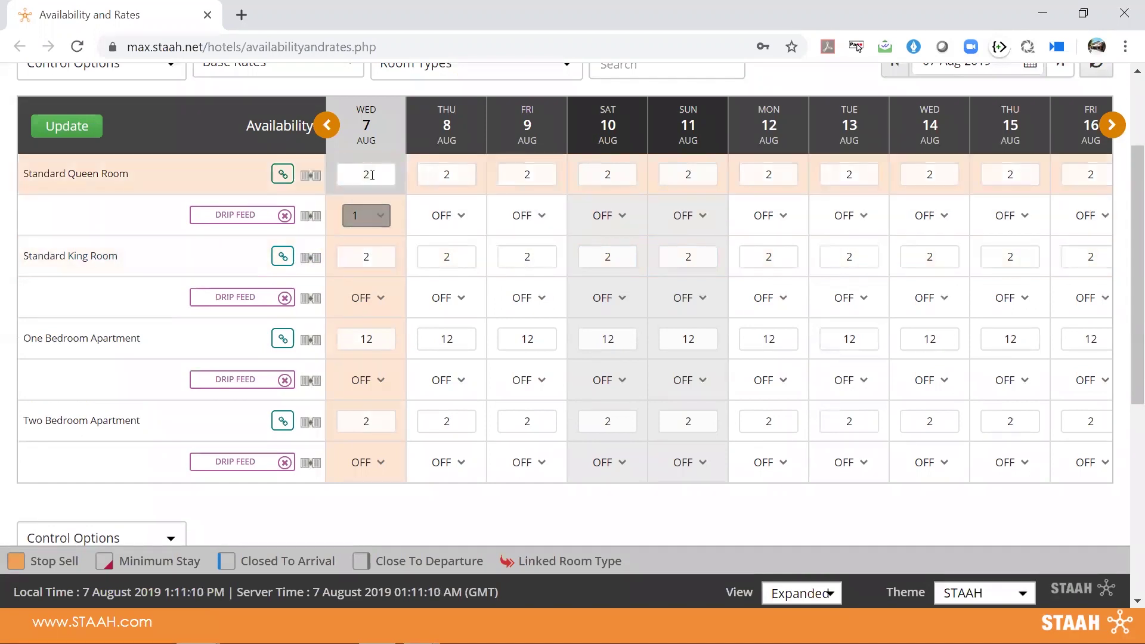
Set One Bedroom Apartment's 7 Aug drip feed to 2 and save the update
left_click(377, 381)
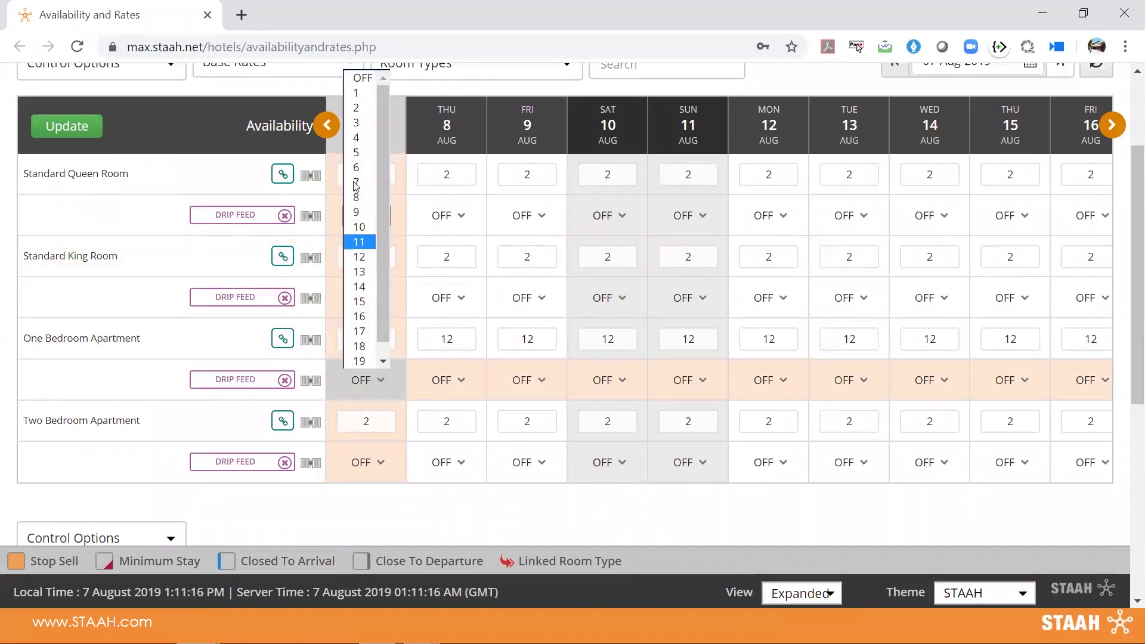
left_click(357, 109)
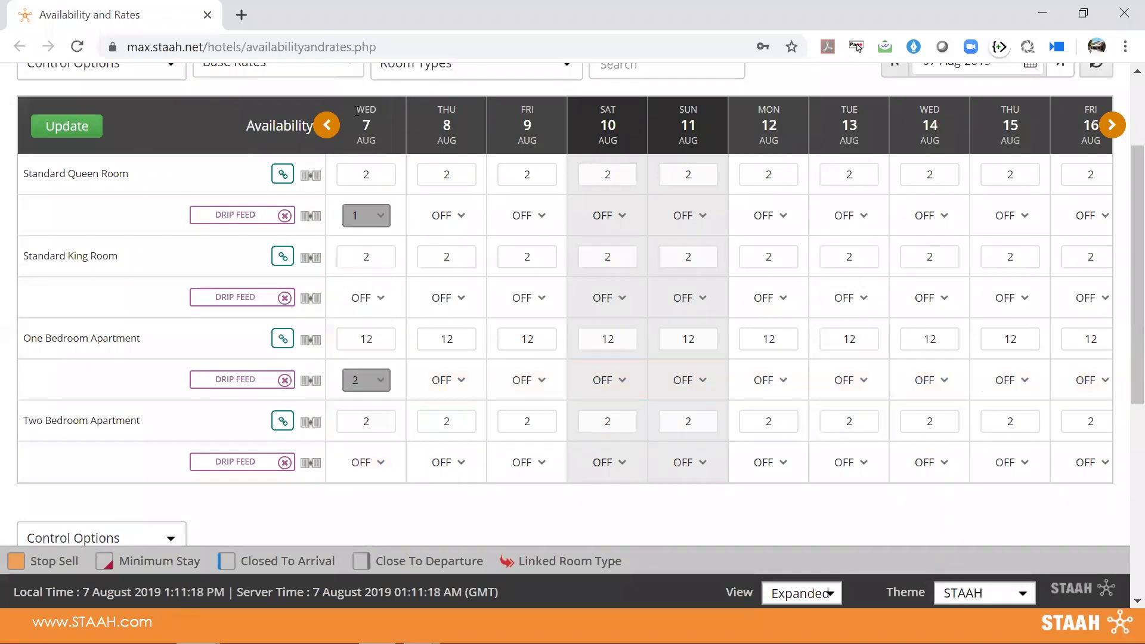
left_click(82, 126)
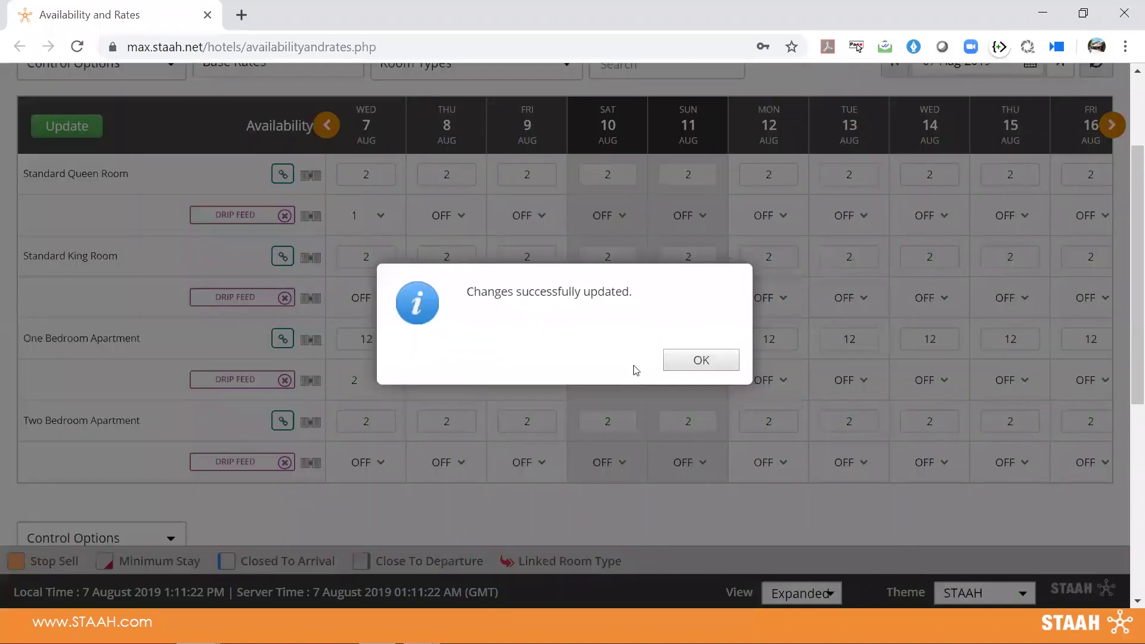
left_click(702, 372)
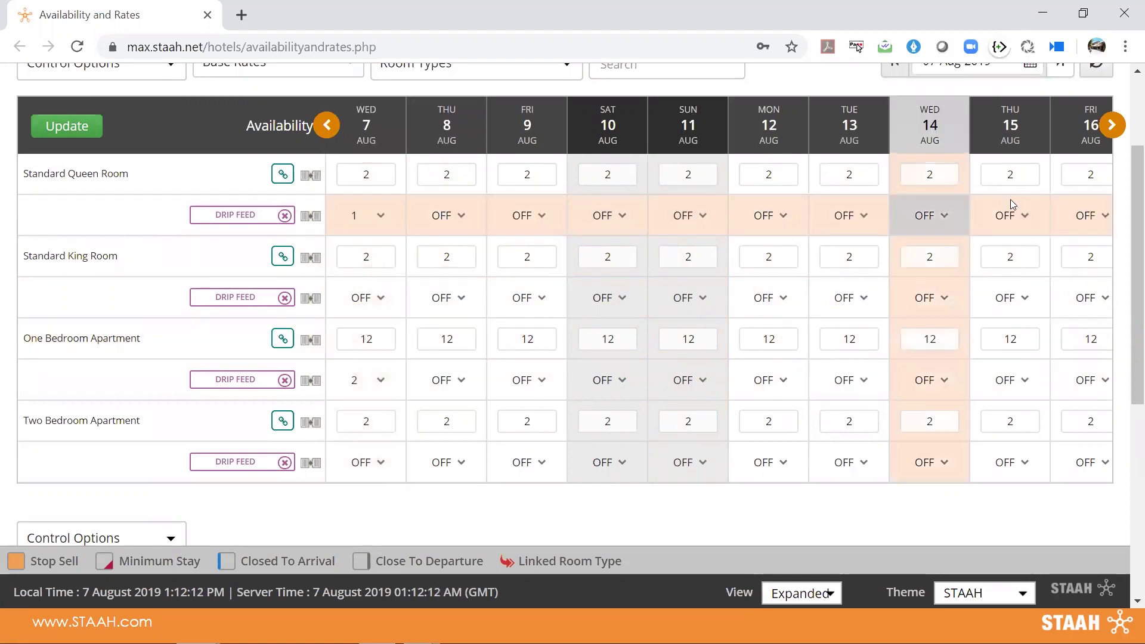
scroll(1128, 191, "up", 1)
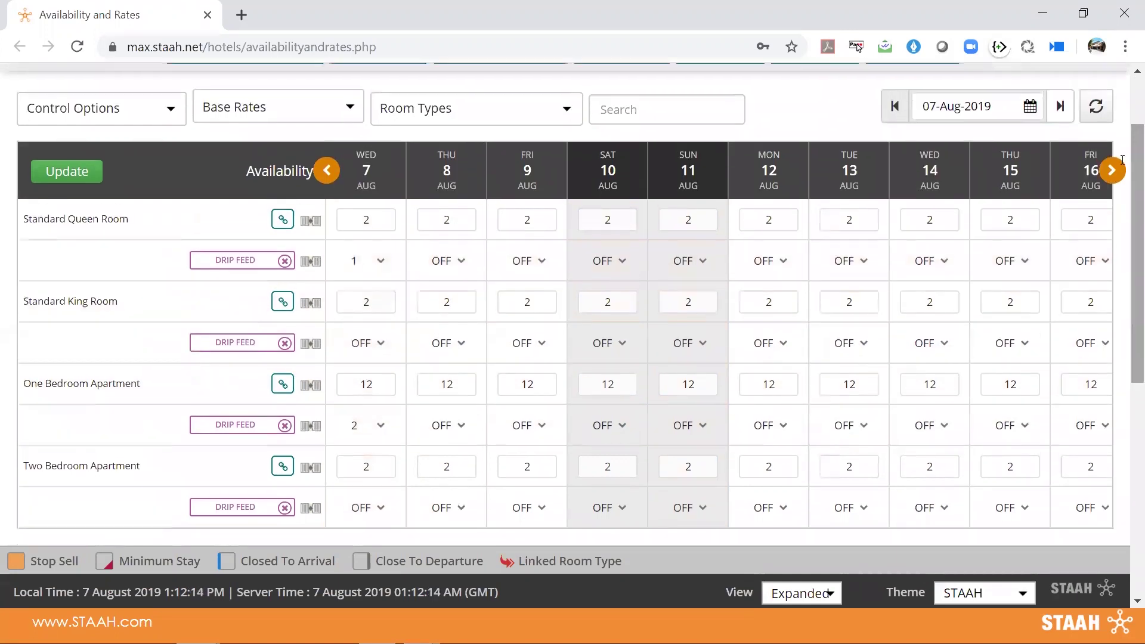
Add Stop Sell Limit rows to the rates grid from Control Options
left_click(183, 117)
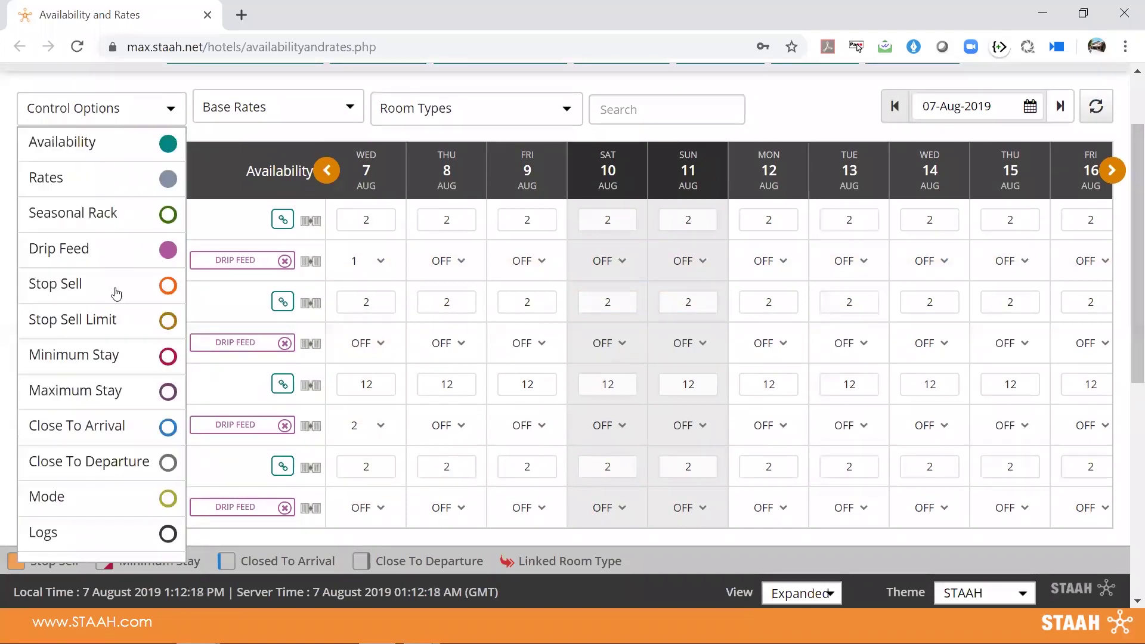
left_click(123, 326)
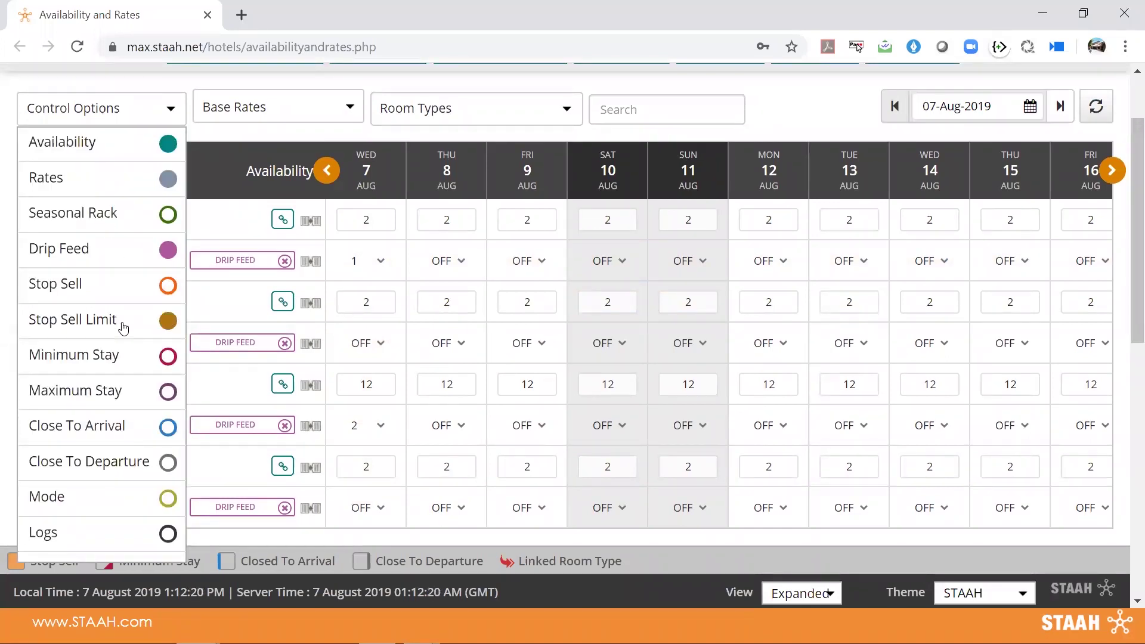
left_click(245, 142)
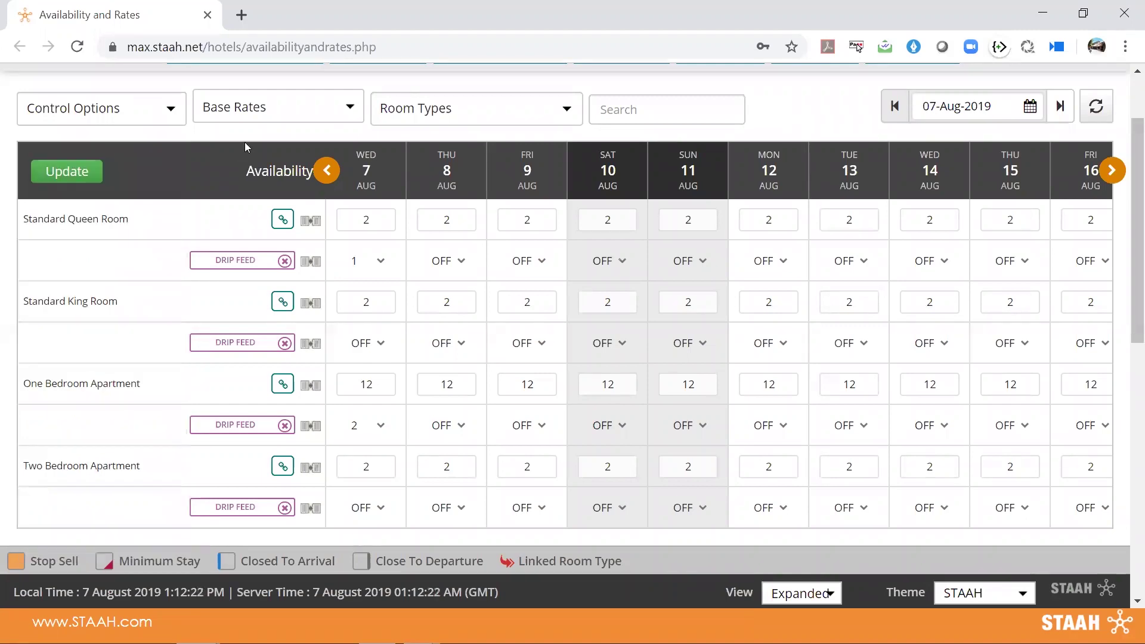
left_click_drag(1129, 208, 1130, 419)
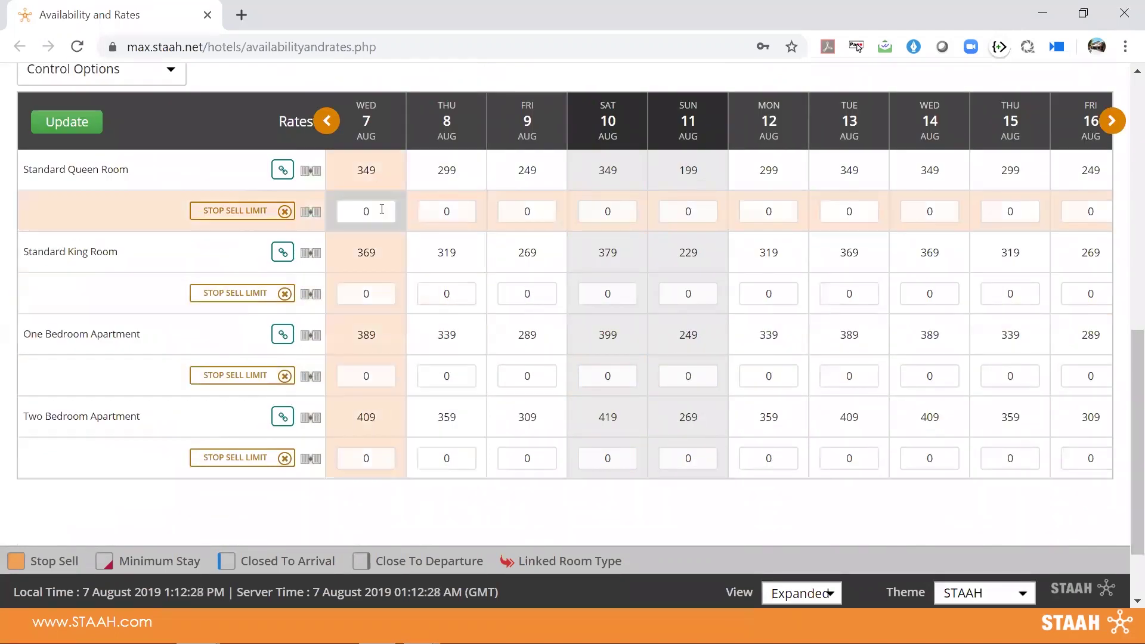
Enter a stop sell limit of 1 for Standard Queen on 7 Aug and Standard King on 10 Aug
left_click(377, 209)
type("1")
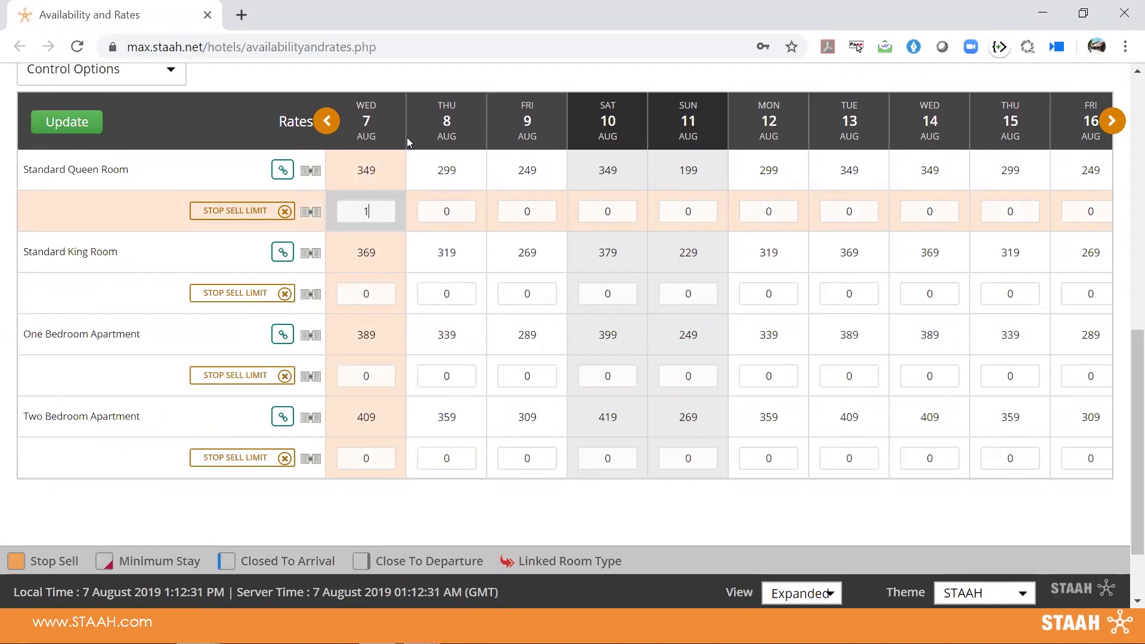
left_click(609, 288)
type("1")
left_click(841, 377)
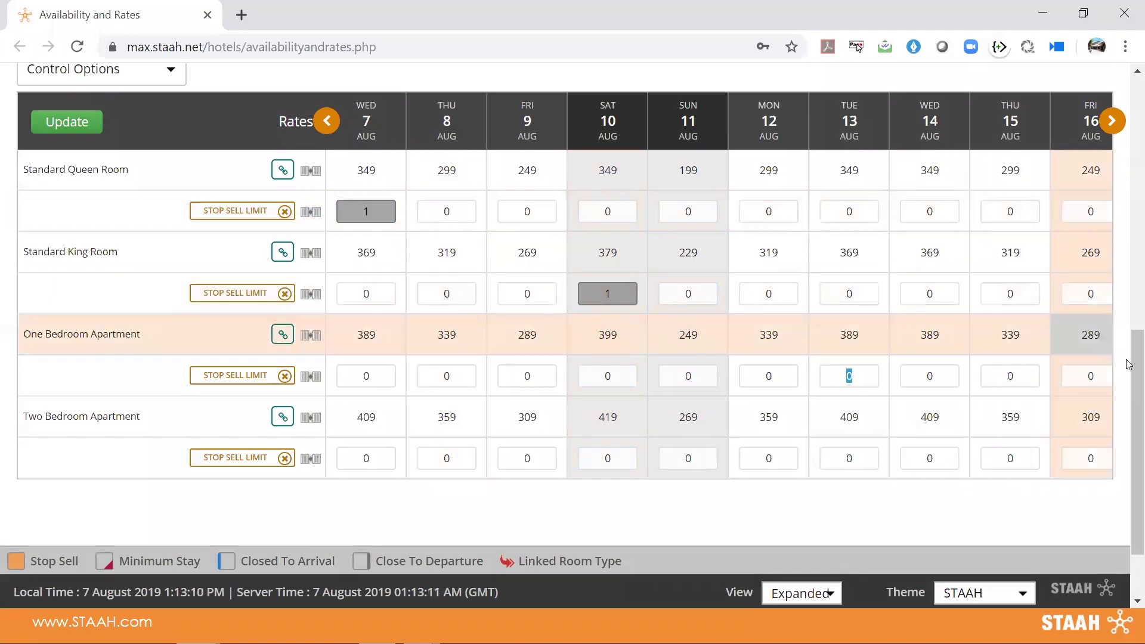
left_click_drag(1129, 352, 1129, 96)
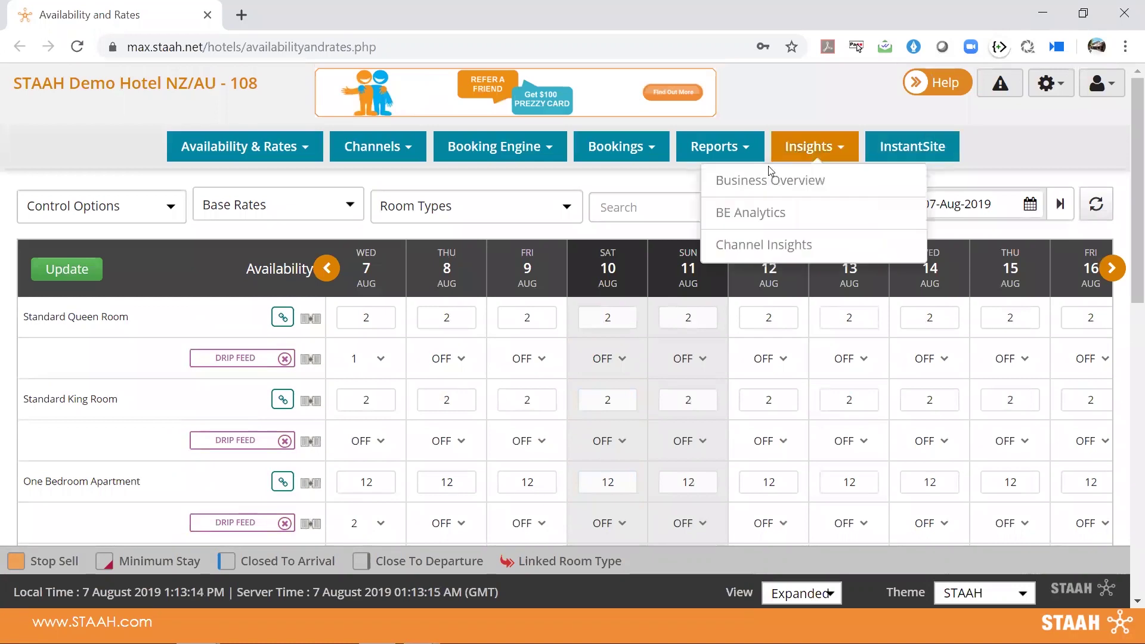
Go to Booking Engine > Packages to list the four active packages
left_click(504, 156)
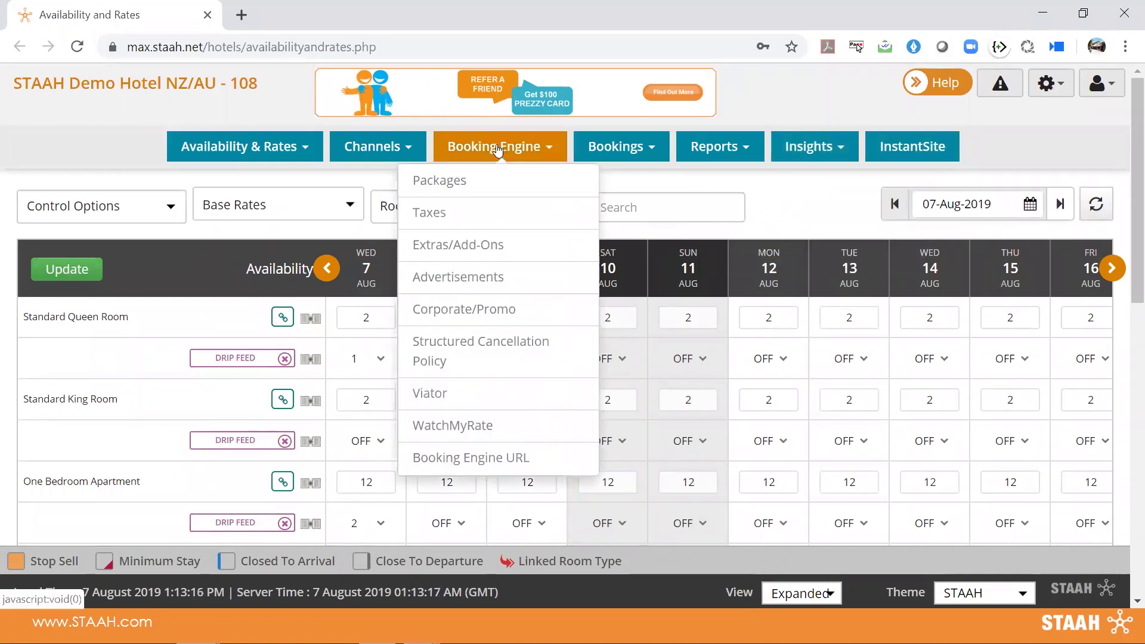
left_click(503, 187)
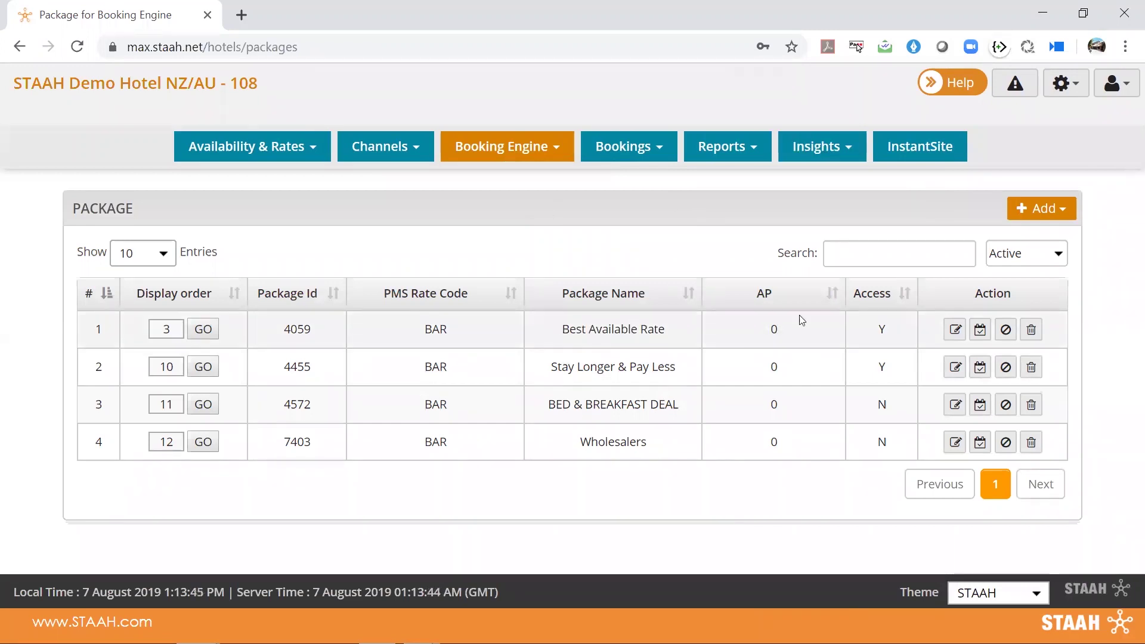
Edit the Best Available Rate package (code BAR), keeping Room only as its meal plan
left_click(957, 329)
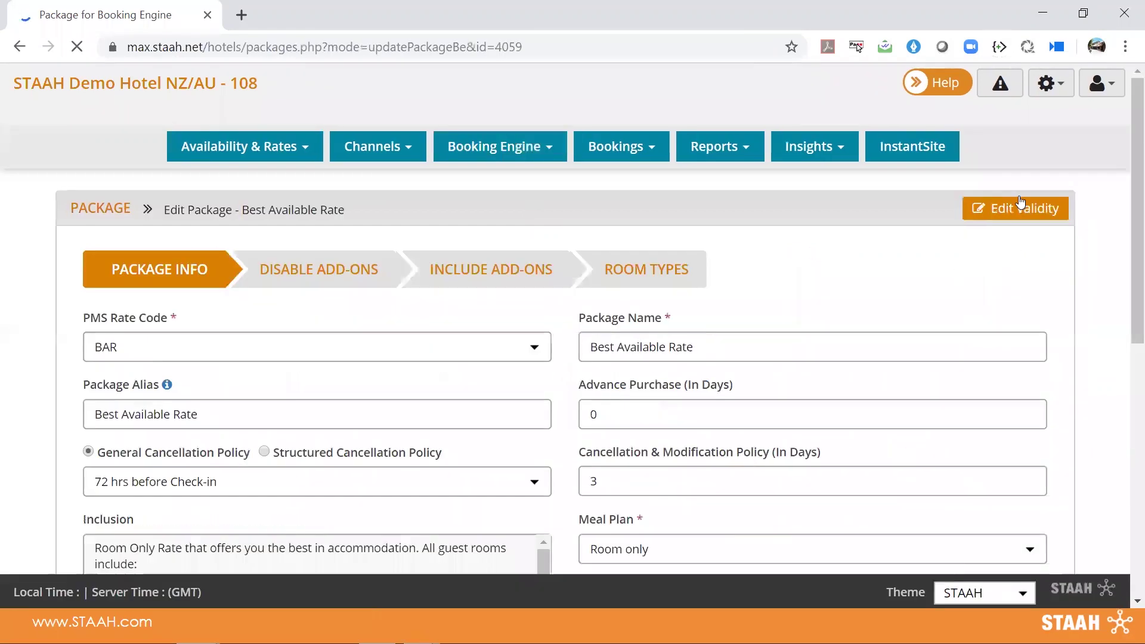
left_click_drag(1129, 136, 1129, 259)
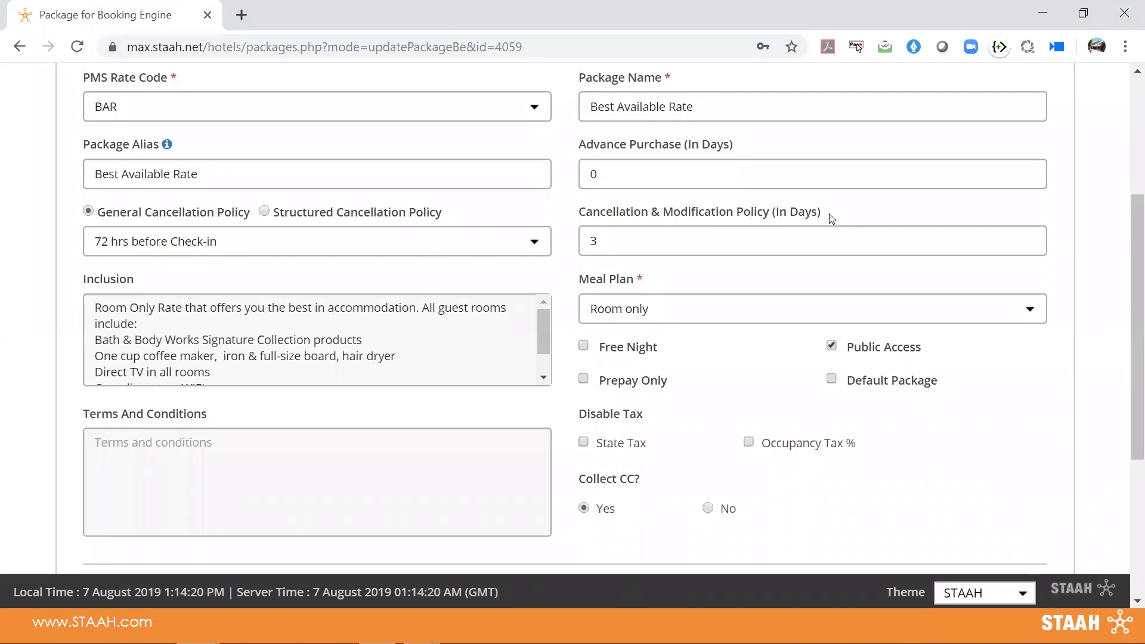
left_click(755, 311)
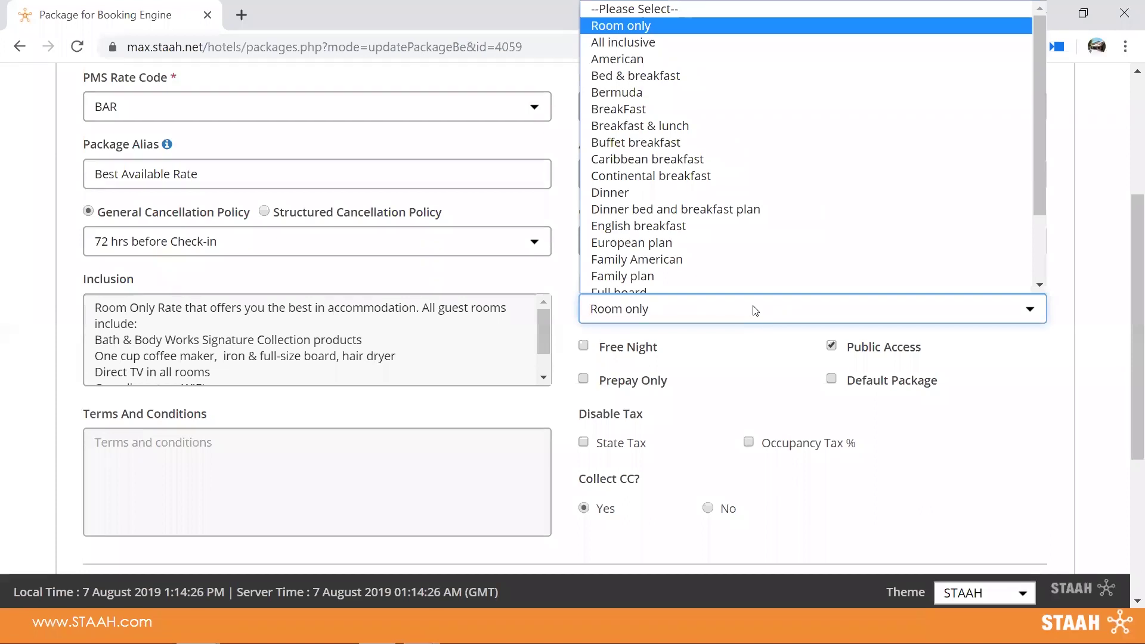
left_click(754, 311)
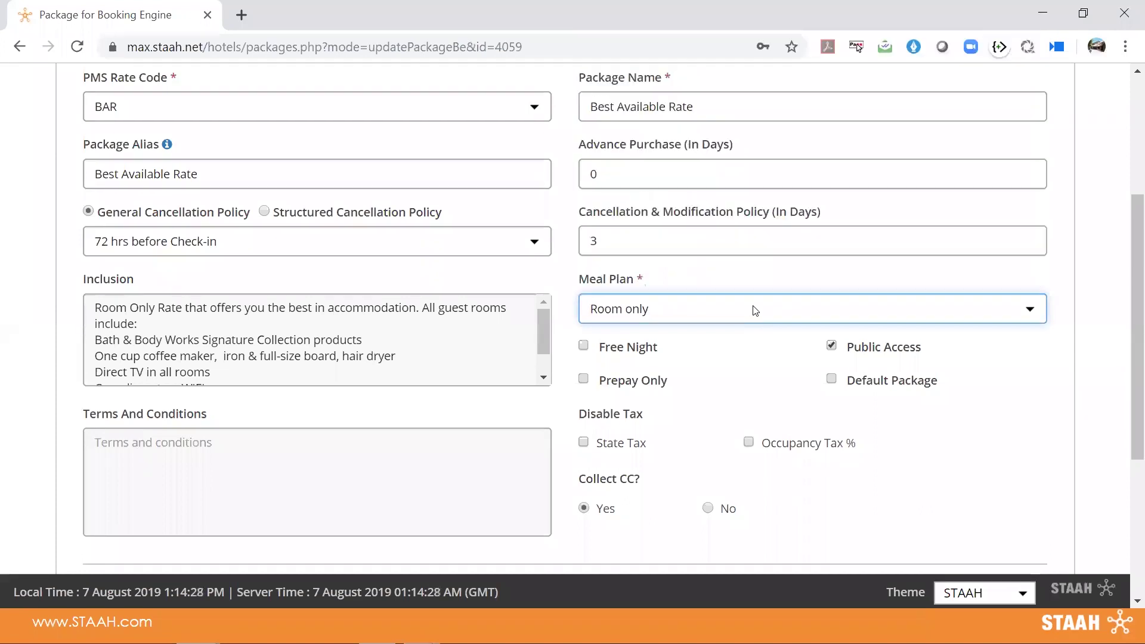
left_click_drag(1130, 264, 1128, 321)
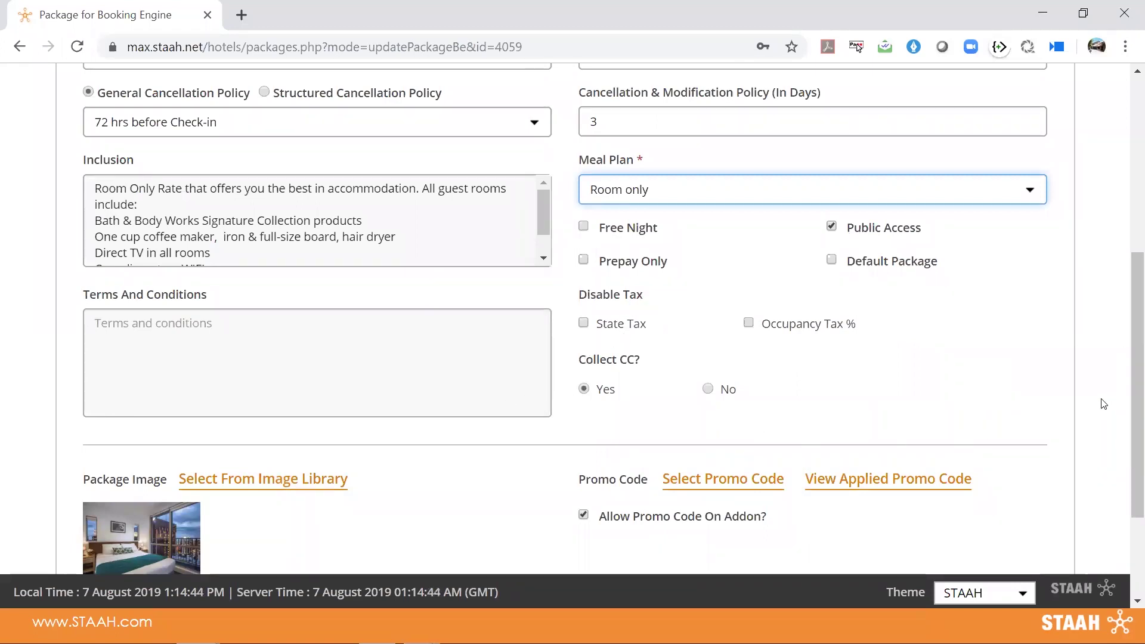
left_click_drag(1129, 315, 1129, 342)
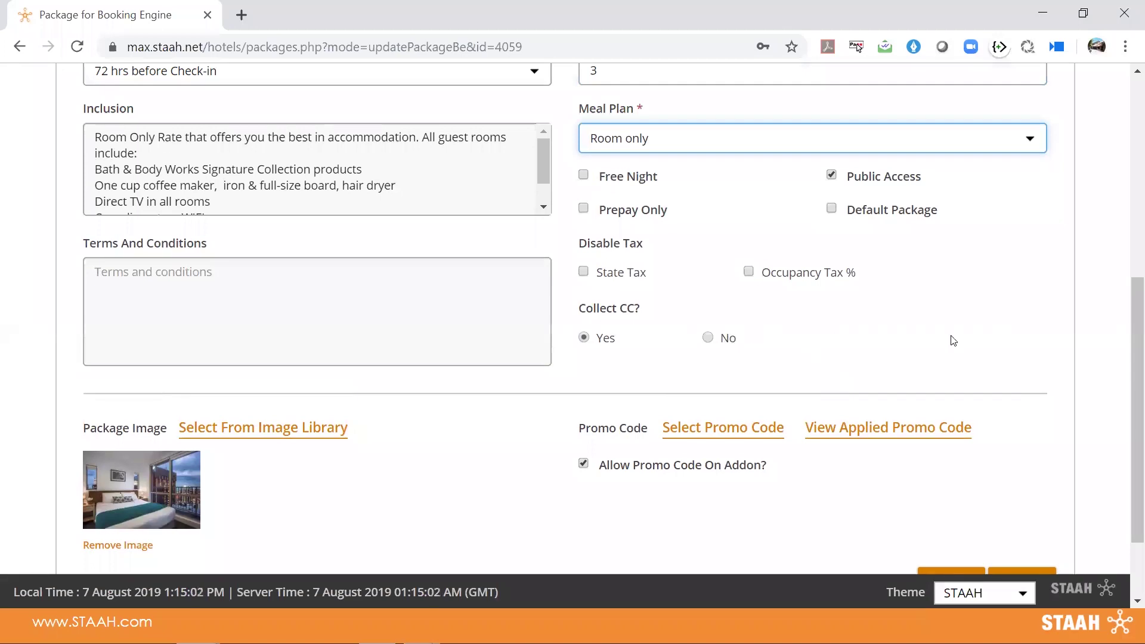
left_click_drag(1130, 329, 1129, 203)
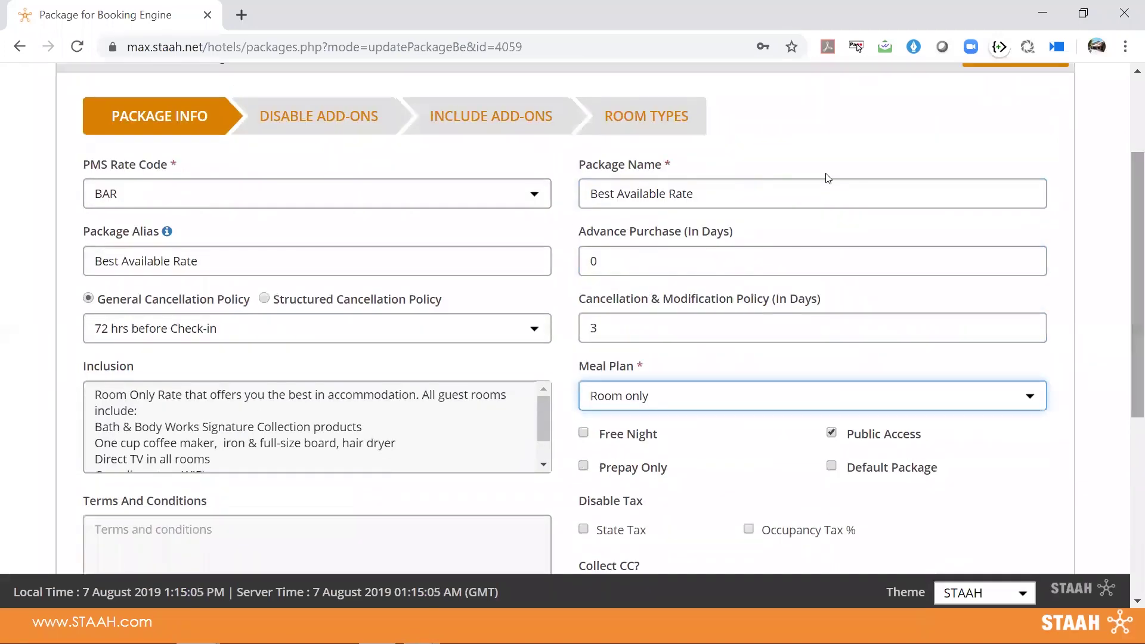
left_click(349, 124)
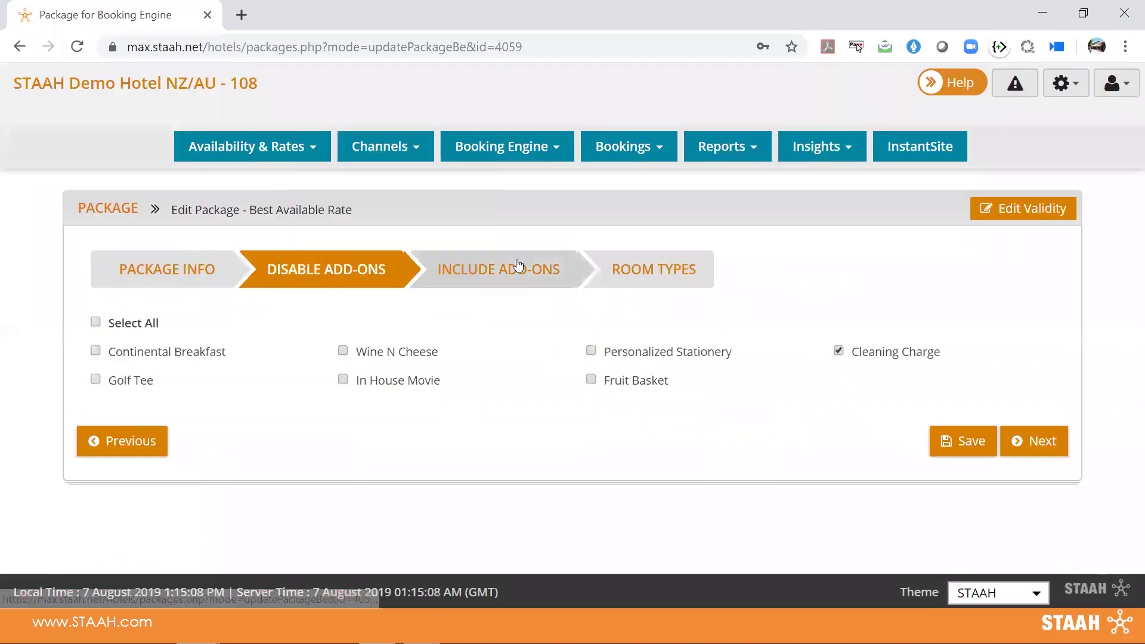
Move through Include Add-ons to the Room Types table showing four rooms at multiplier 1.00
left_click(519, 266)
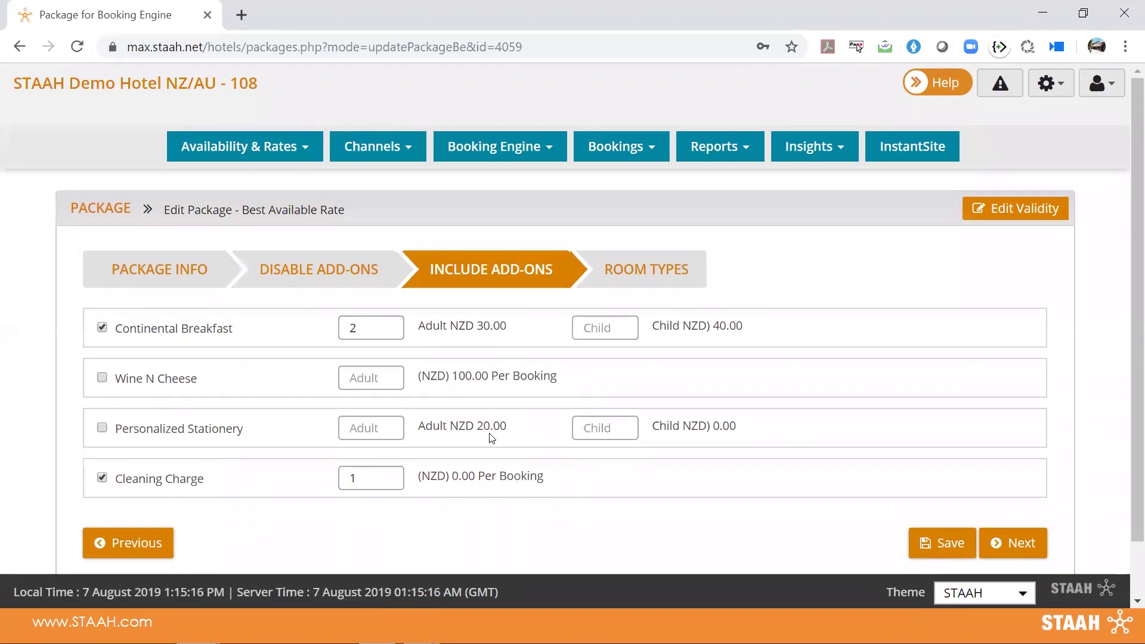
left_click(629, 276)
scroll(1122, 263, "down", 1)
scroll(1128, 275, "down", 2)
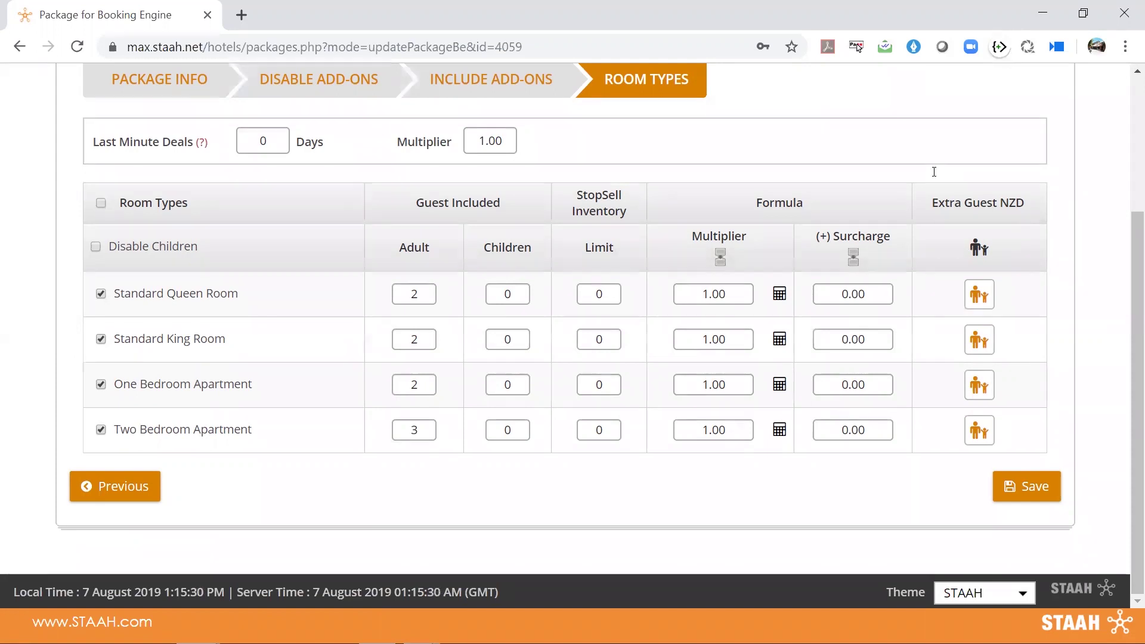
left_click_drag(1129, 237, 1129, 143)
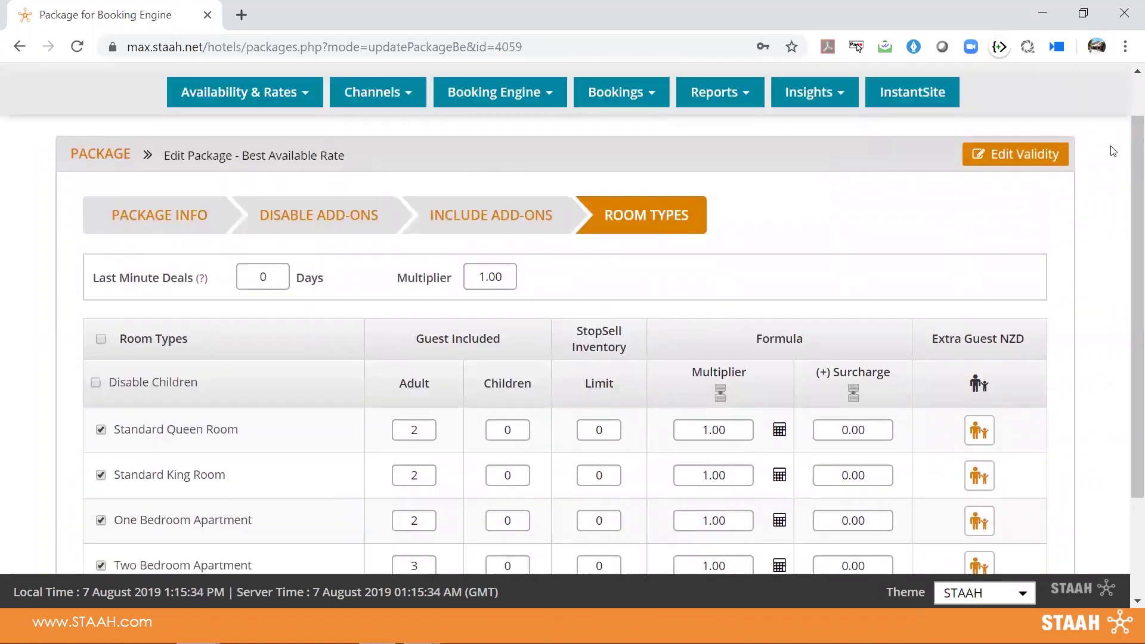
Change the second validity period's end date to 29 Aug 2019
left_click(1035, 155)
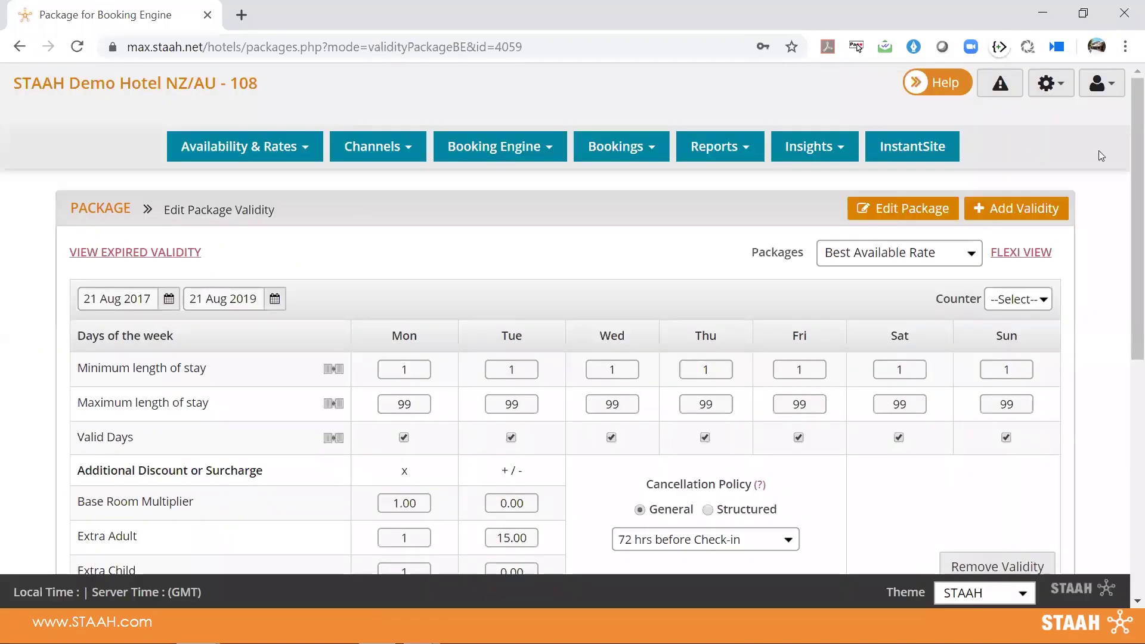
left_click_drag(1130, 148, 1129, 382)
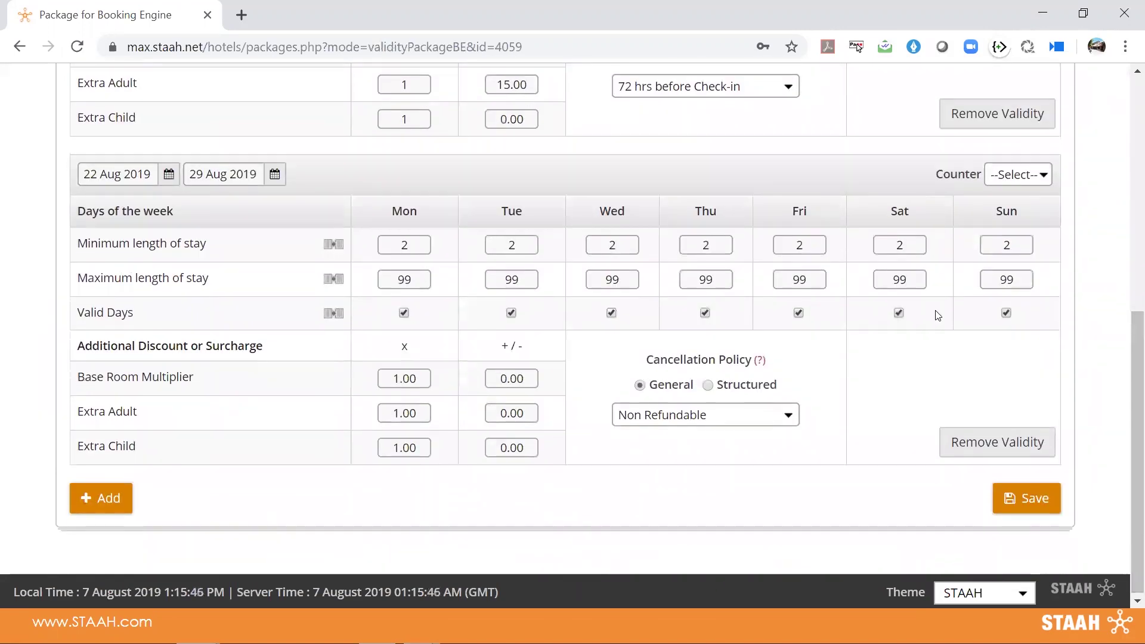
left_click(245, 173)
left_click_drag(258, 174, 187, 175)
key("BackSpace")
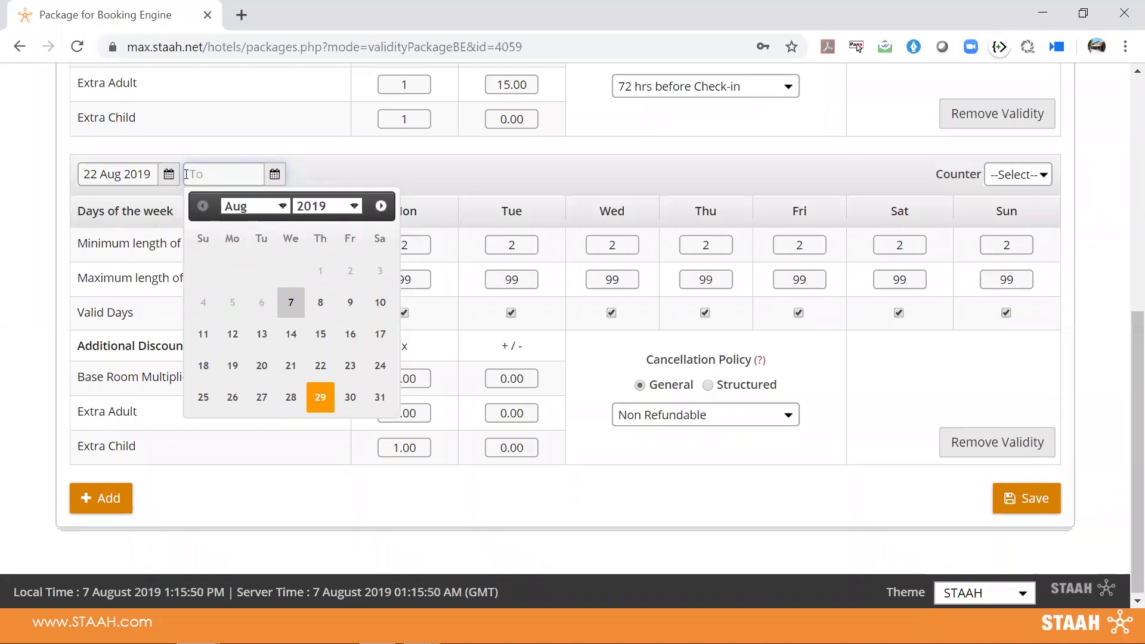
left_click(380, 161)
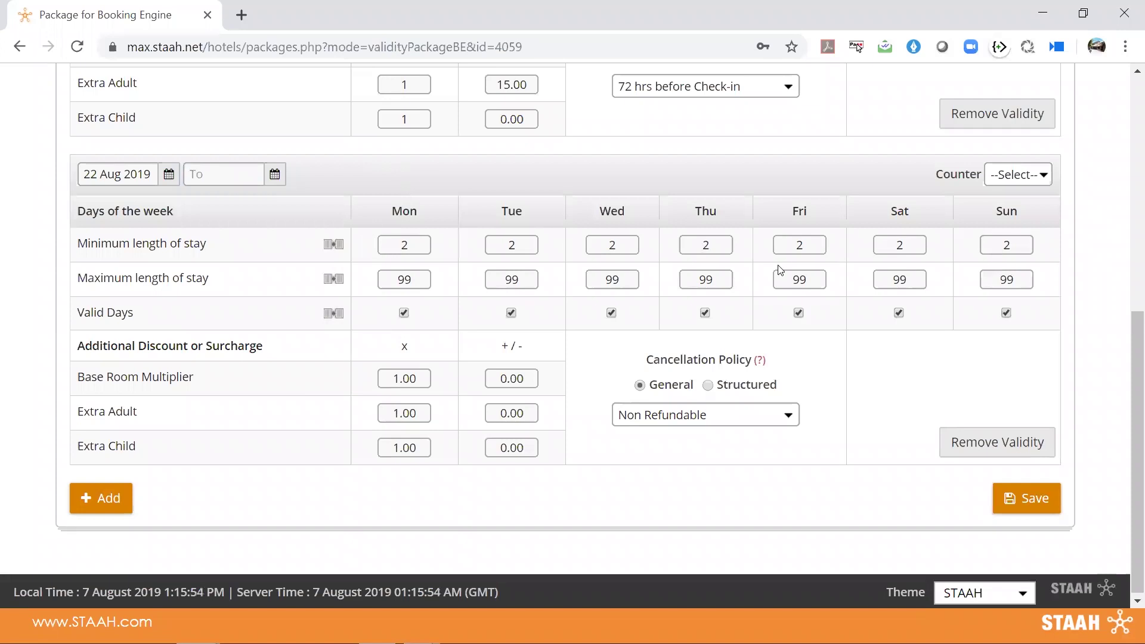
left_click(237, 174)
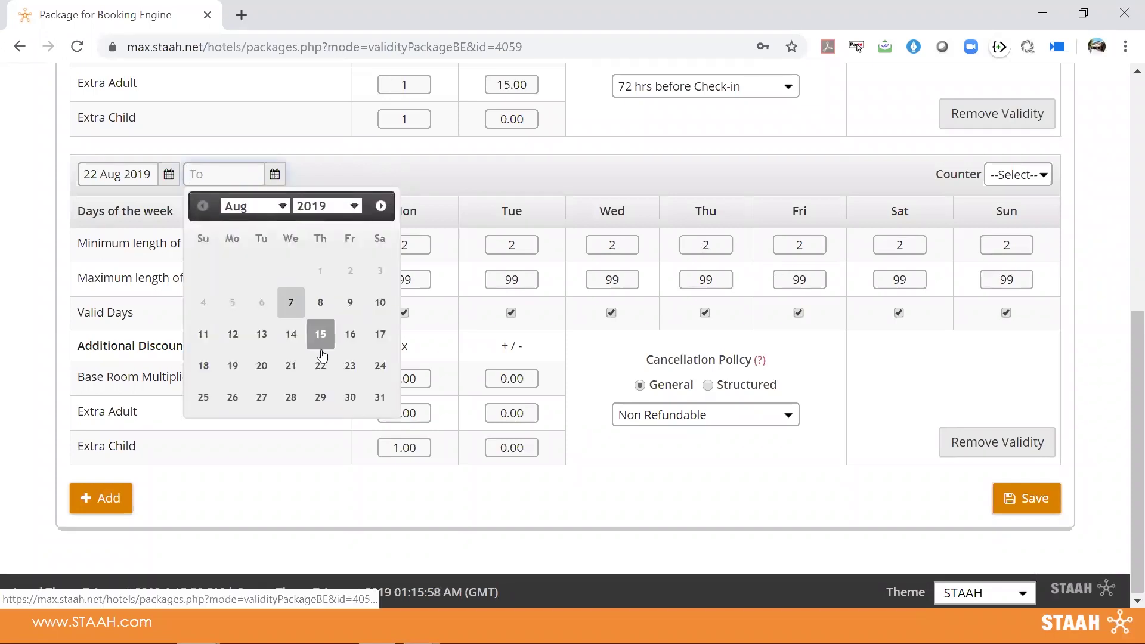
left_click(331, 401)
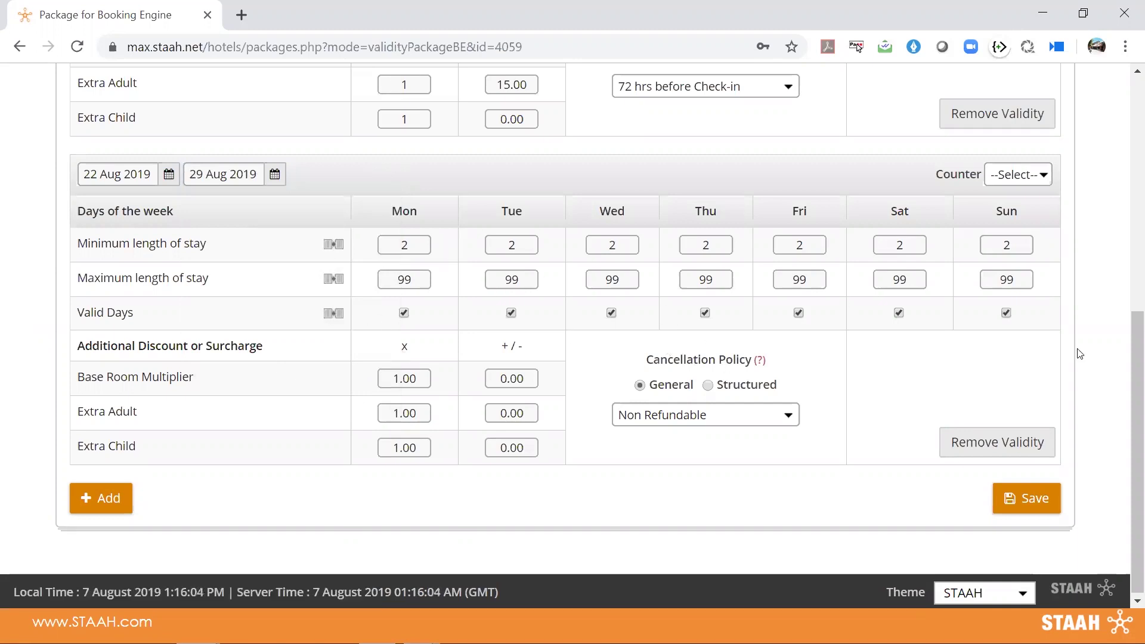
Review the validity settings and bring up the Booking Engine menu
scroll(1129, 347, "down", 1)
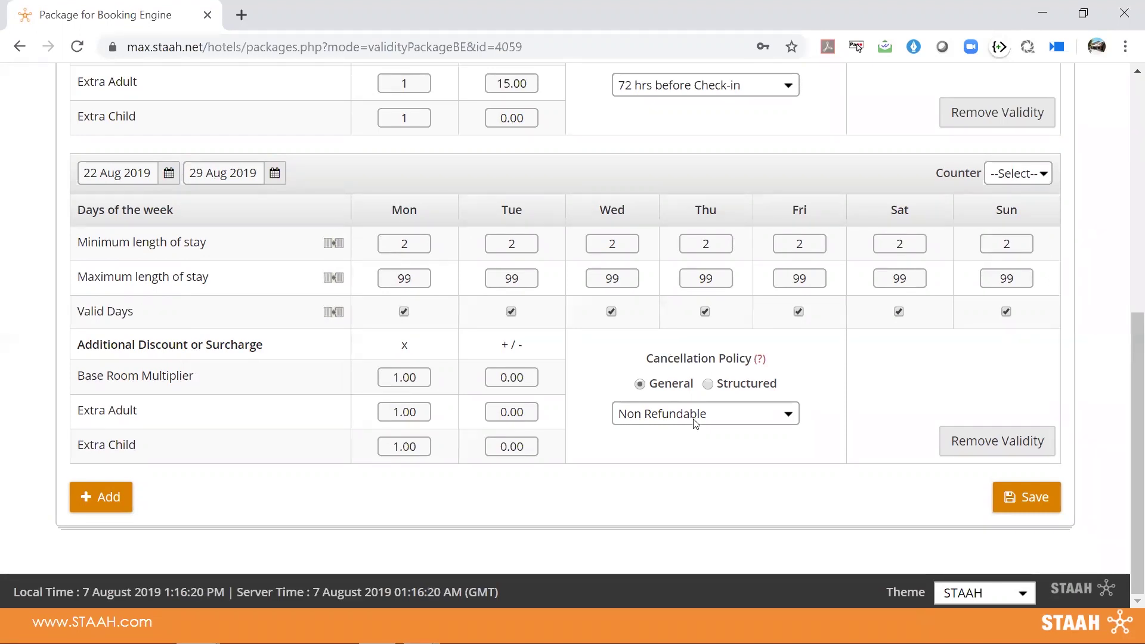
left_click_drag(1129, 358, 1128, 190)
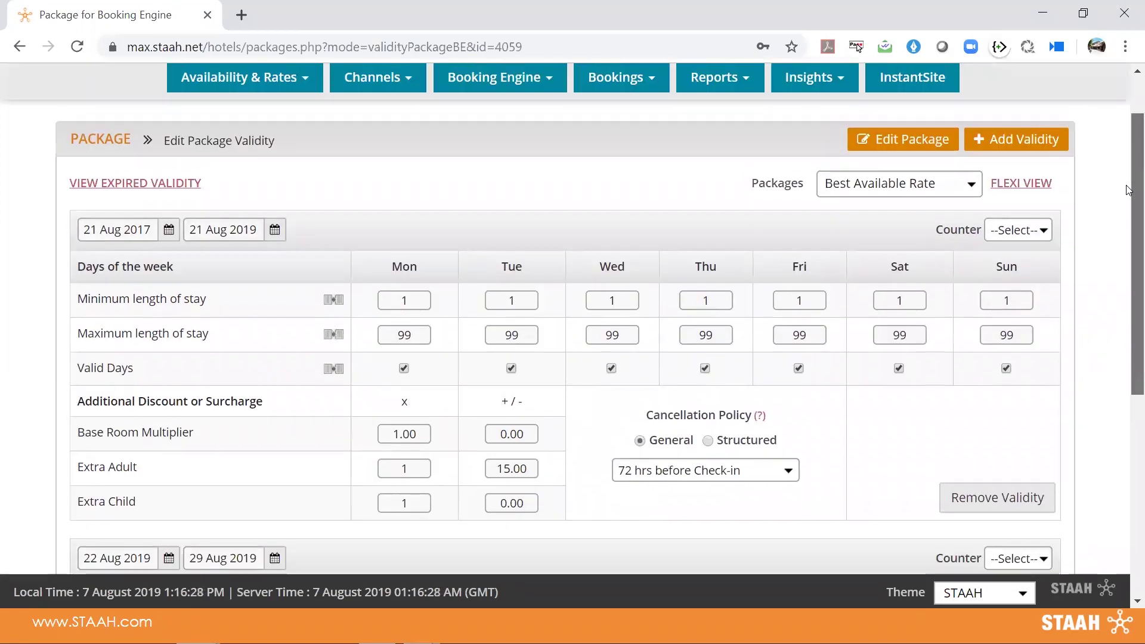
left_click_drag(1129, 190, 1129, 389)
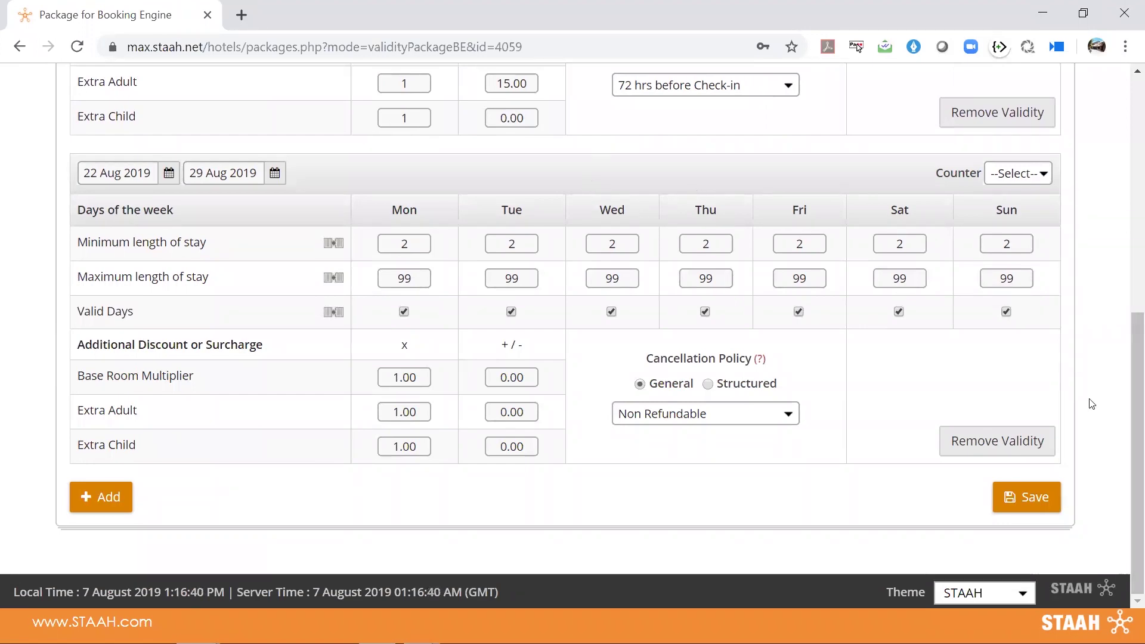
scroll(1129, 301, "up", 1)
scroll(1130, 302, "up", 7)
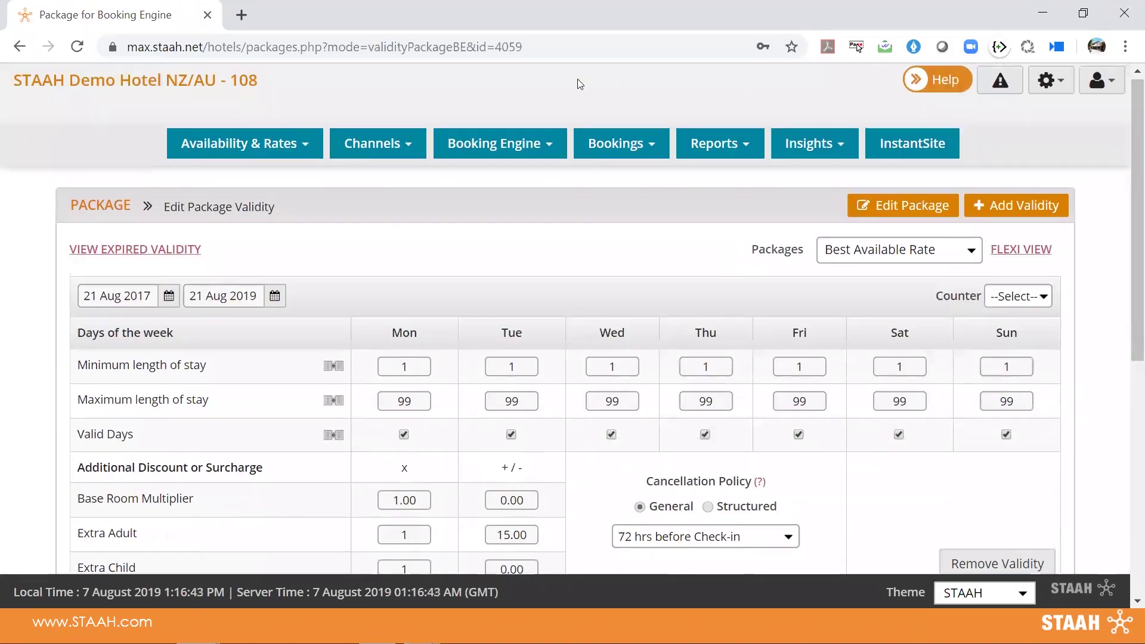
left_click(490, 144)
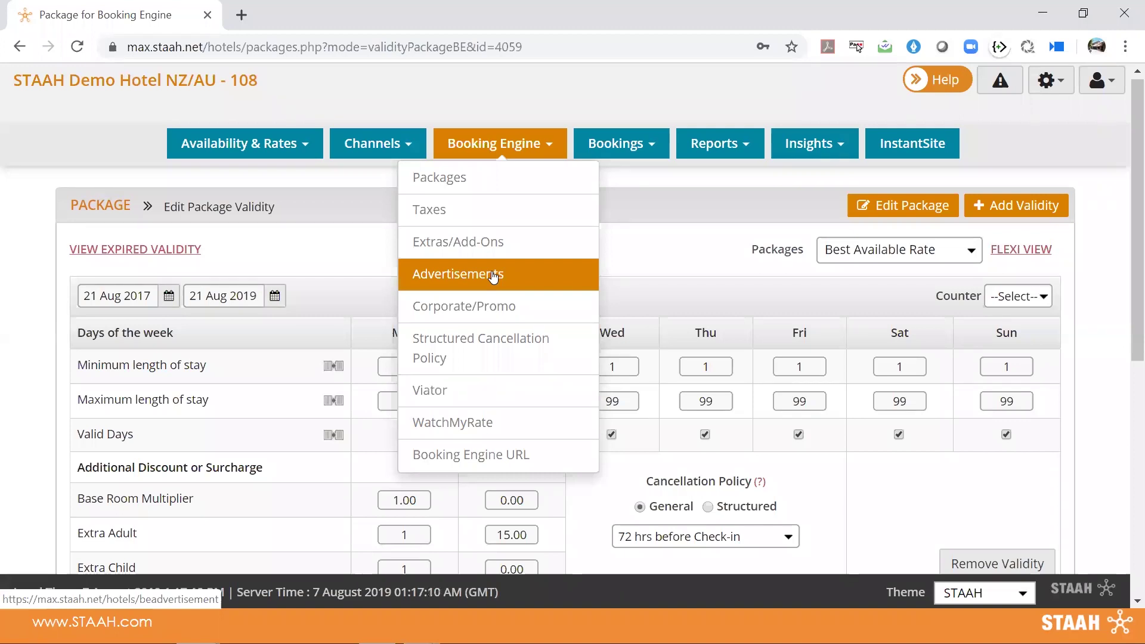
Go to Corporate/Promo codes and edit the Wholesalers promo (WHSALE)
left_click(498, 311)
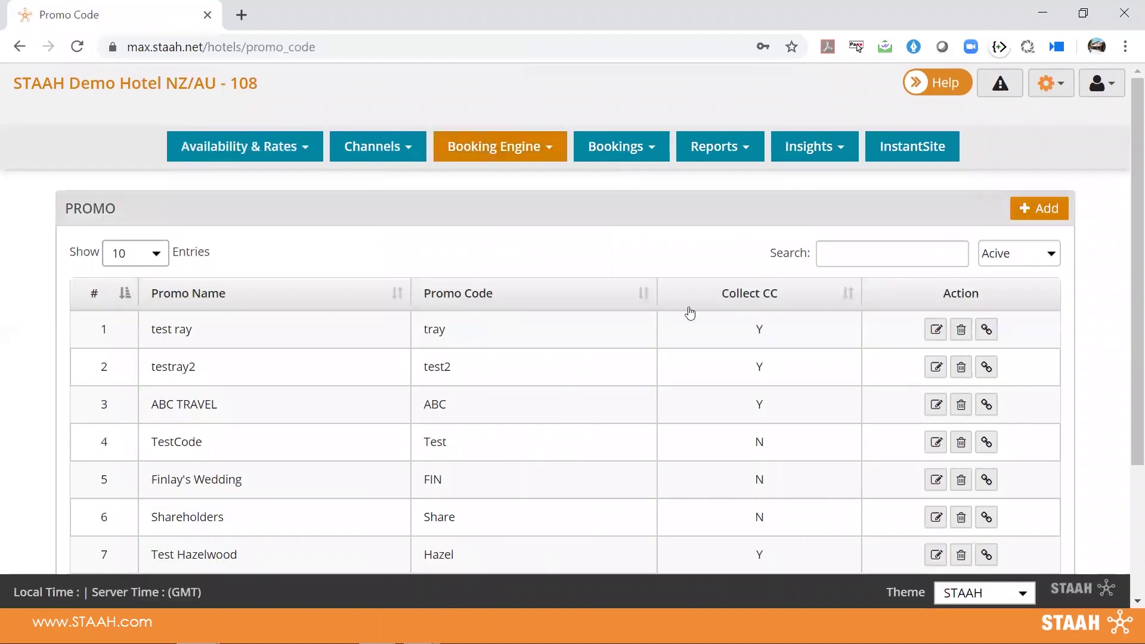
left_click_drag(1130, 230, 1129, 390)
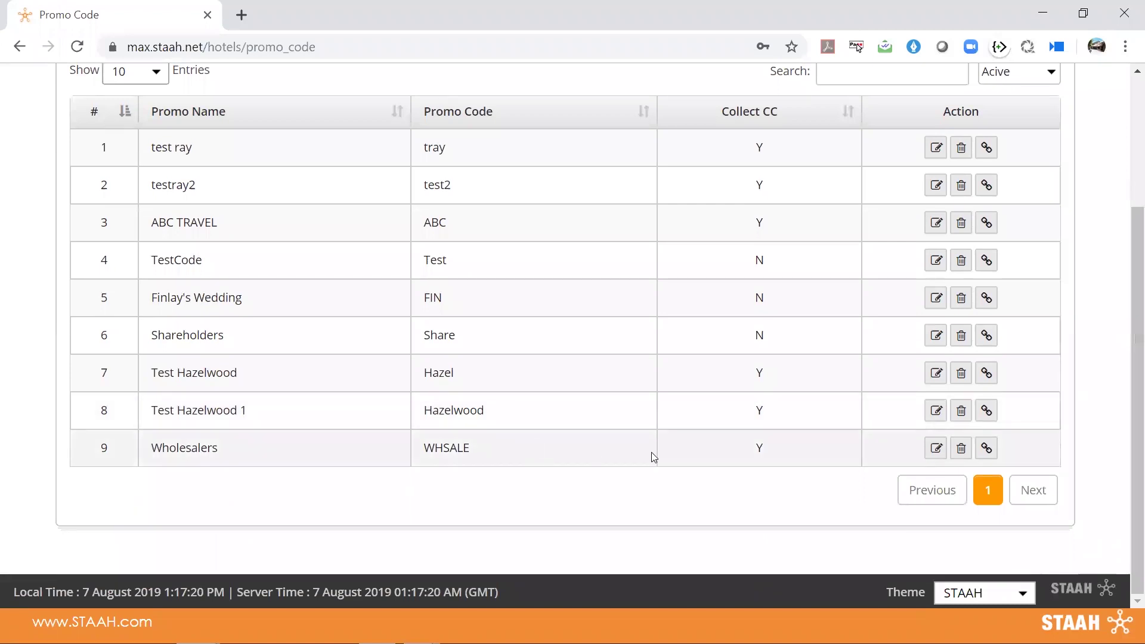
left_click(935, 449)
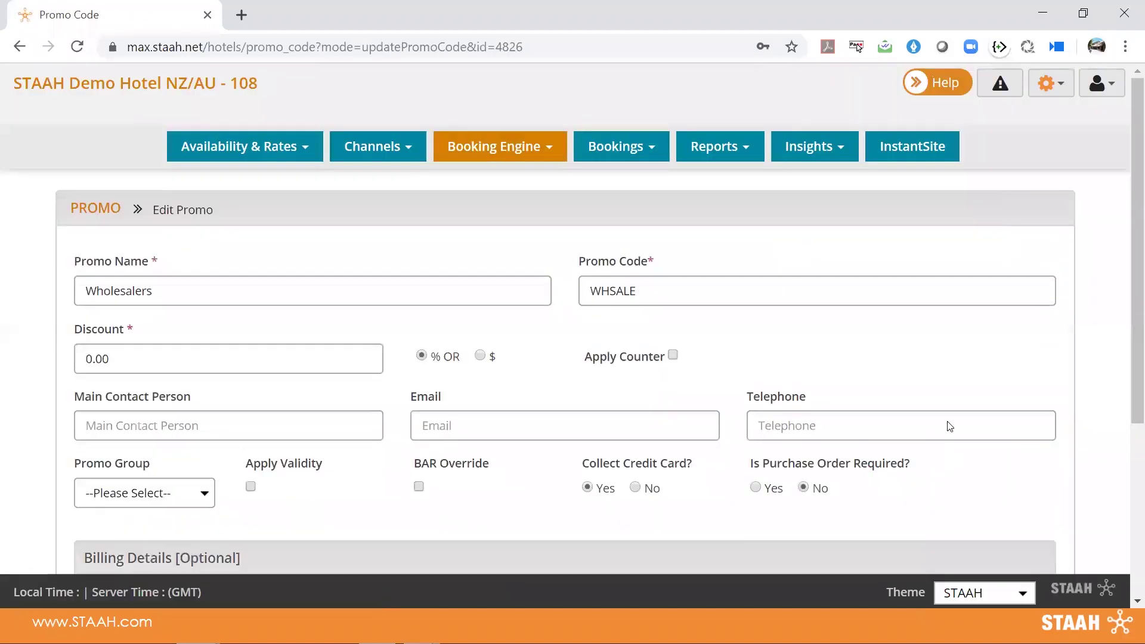
Change the Wholesalers discount to 10, then restore it to 0
scroll(1128, 233, "down", 1)
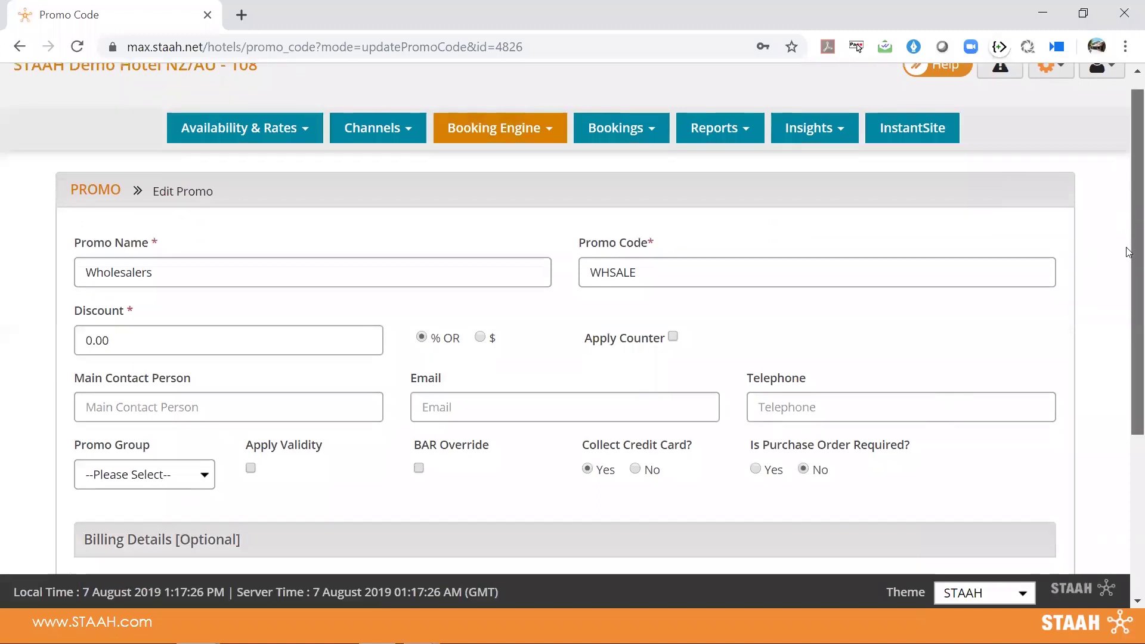
scroll(1129, 285, "down", 2)
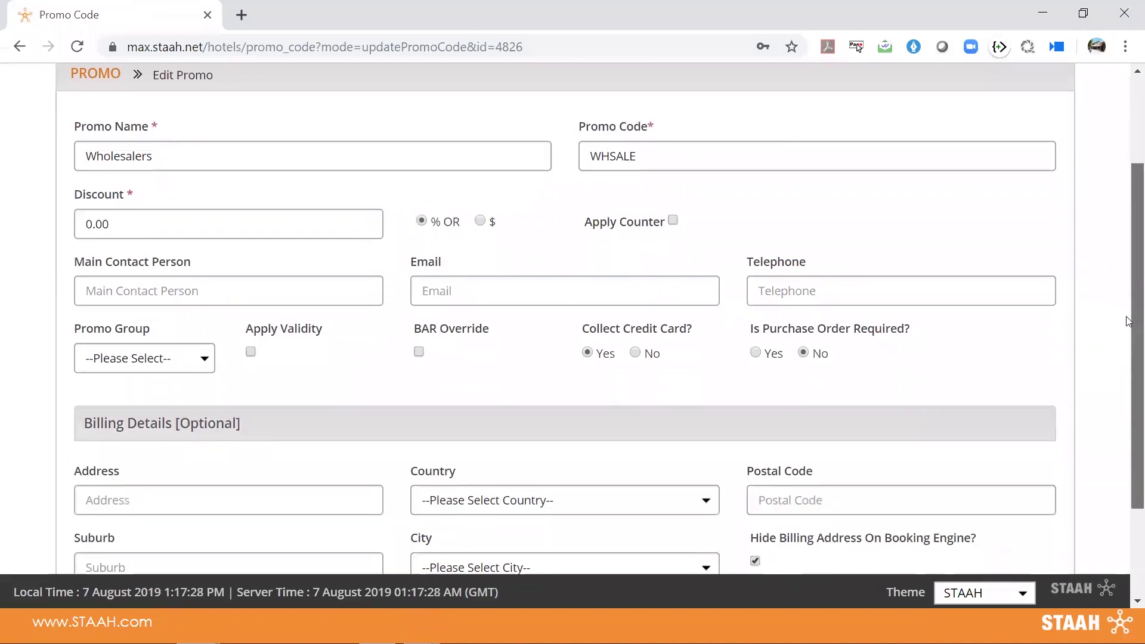
scroll(1128, 354, "up", 1)
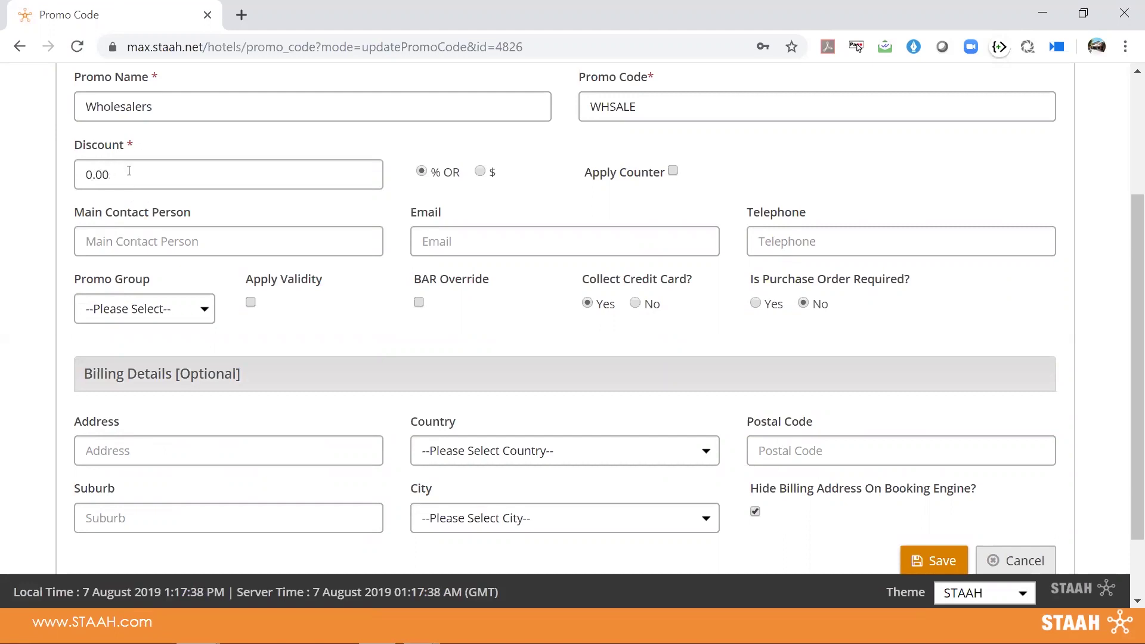
left_click_drag(132, 171, 70, 184)
type("10")
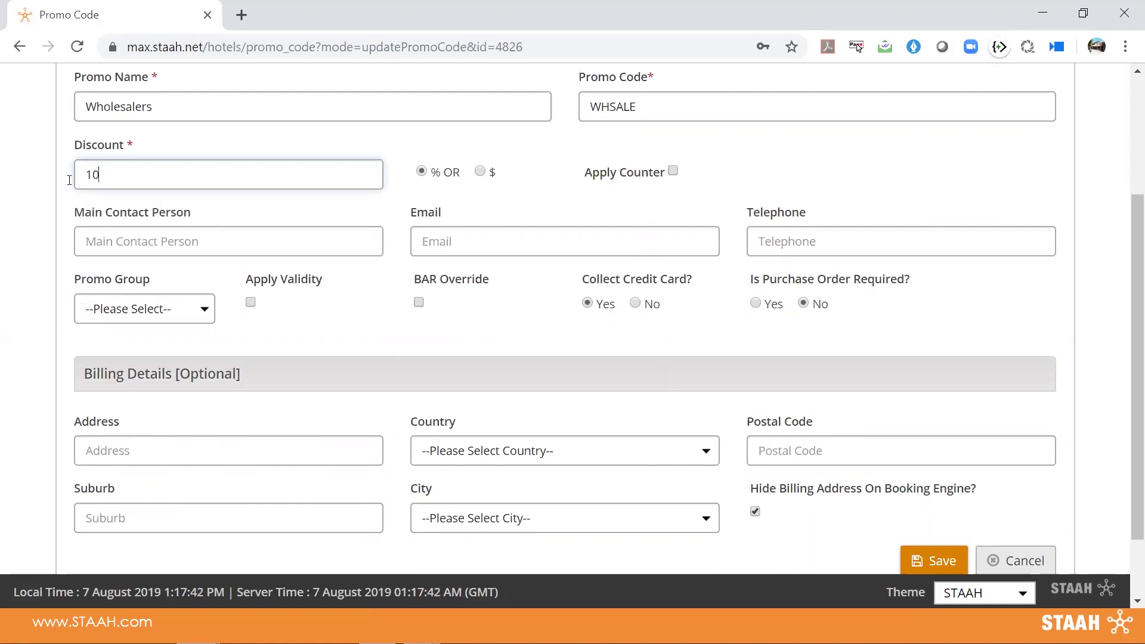
left_click_drag(248, 176, 73, 166)
left_click(503, 157)
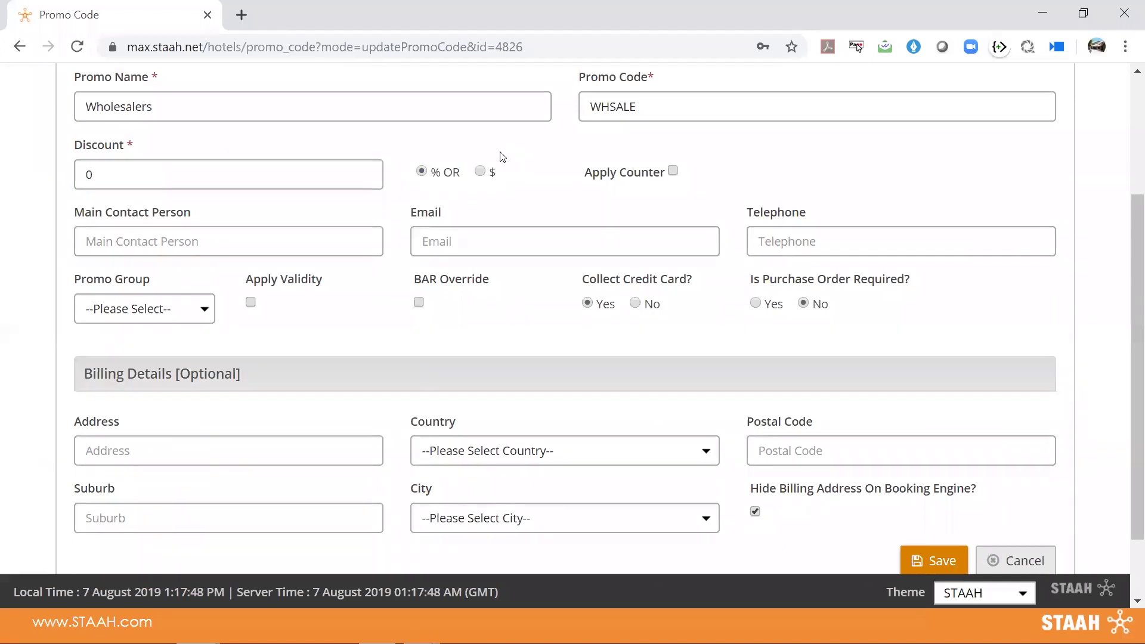
Tick Apply Counter and enter 150, then untick it so no counter applies
left_click(673, 171)
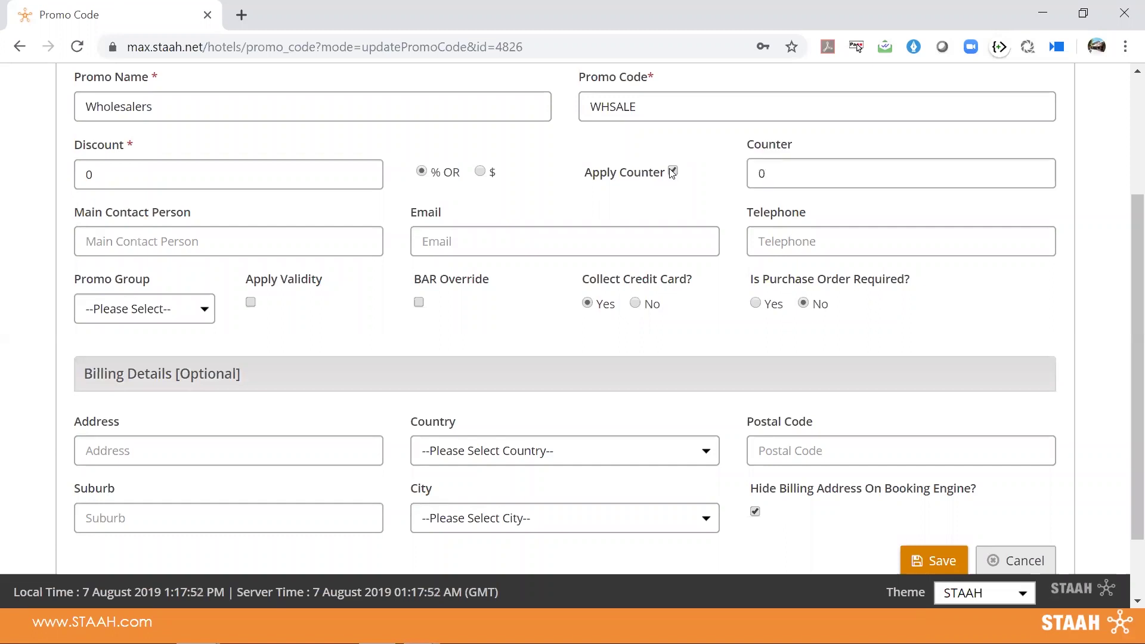
left_click(793, 173)
double_click(793, 173)
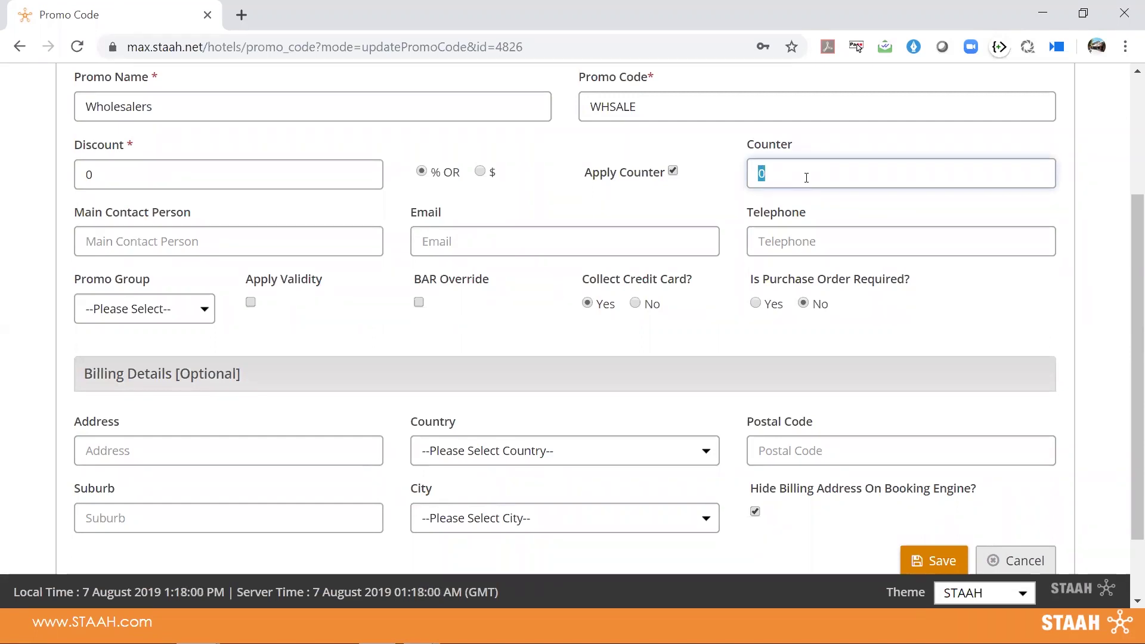
type("150")
left_click_drag(805, 164, 725, 175)
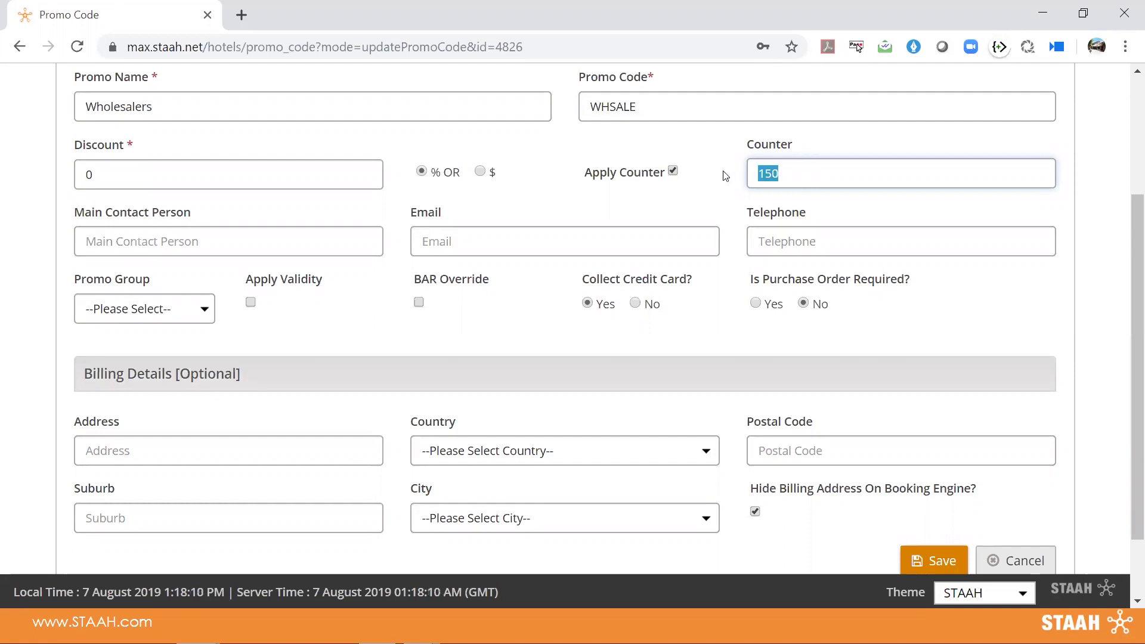
left_click(673, 171)
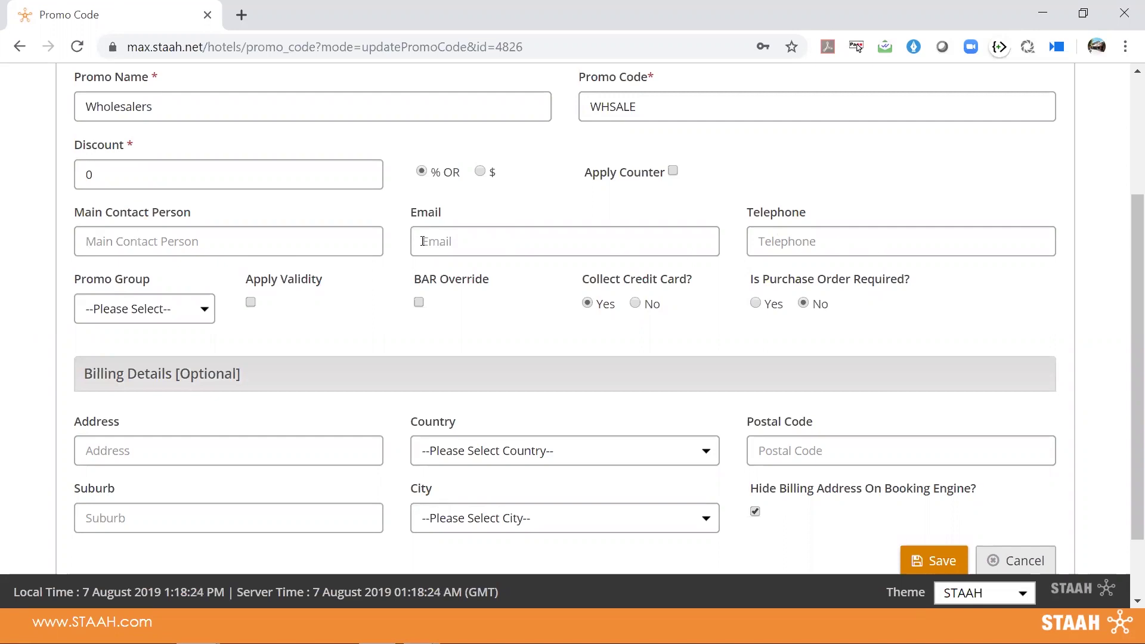
Turn on Apply Validity and set stay dates from 7 to 31 Aug 2019
left_click(251, 303)
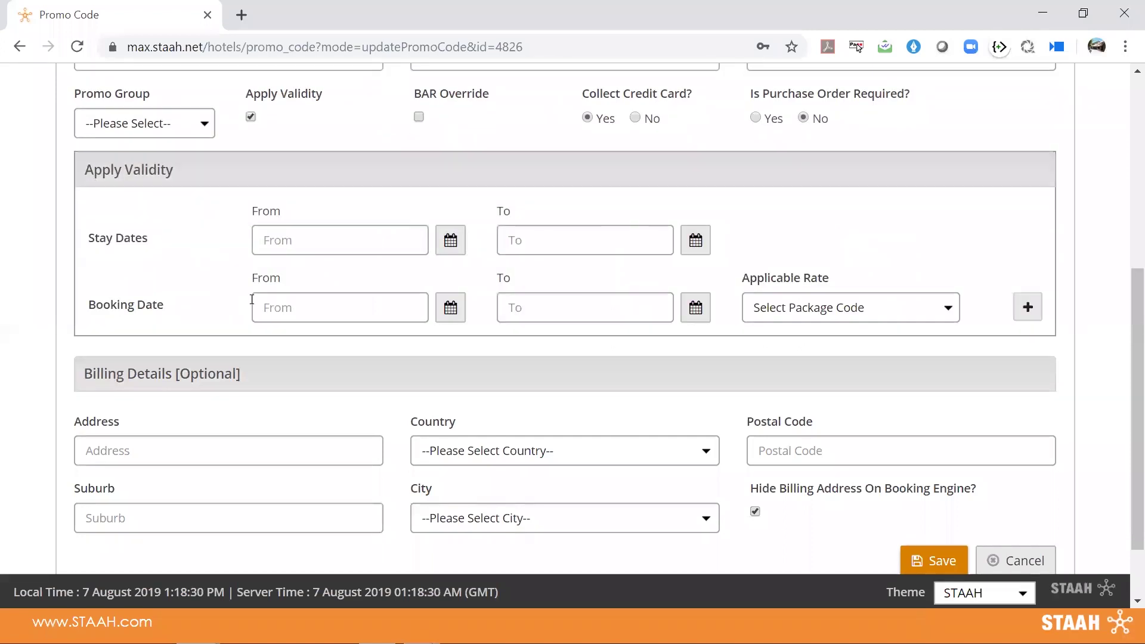
left_click(303, 241)
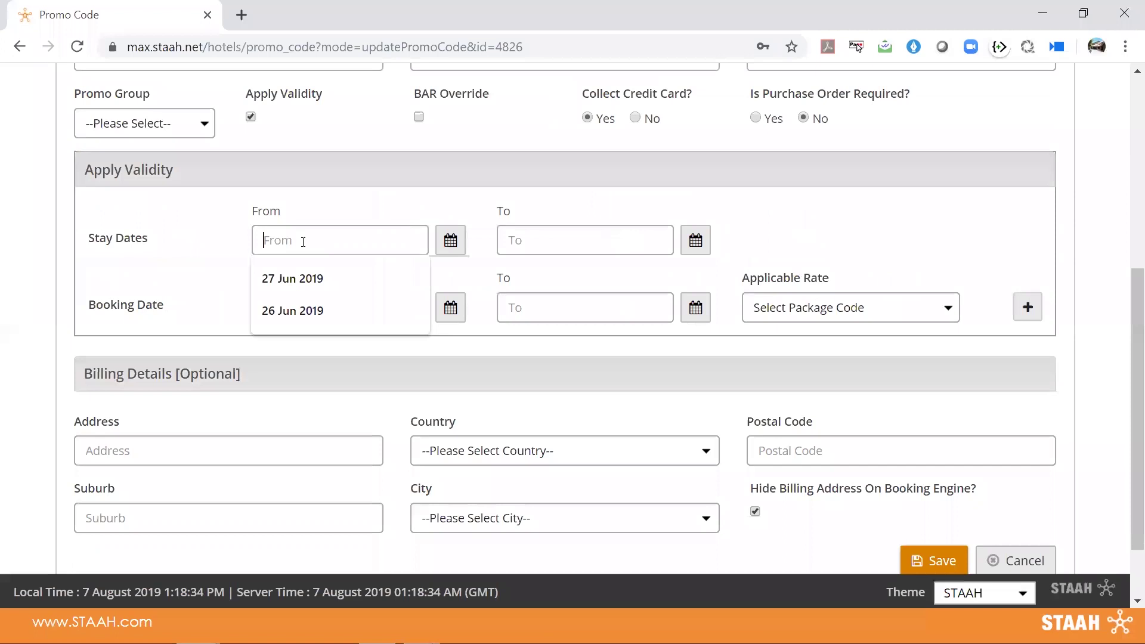
left_click(558, 244)
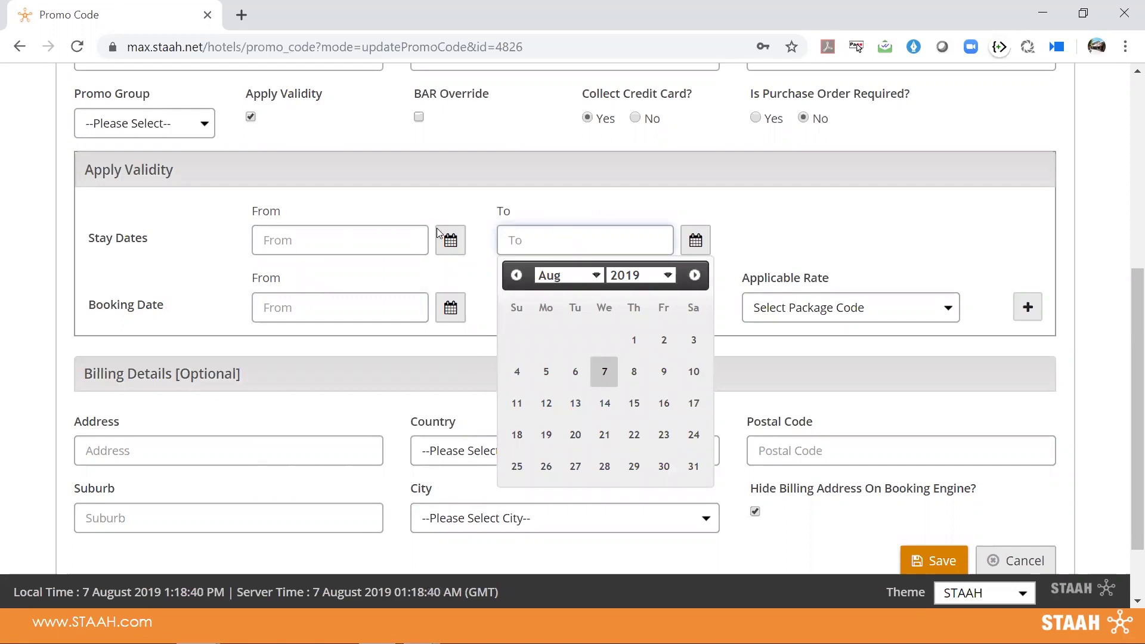
left_click(384, 241)
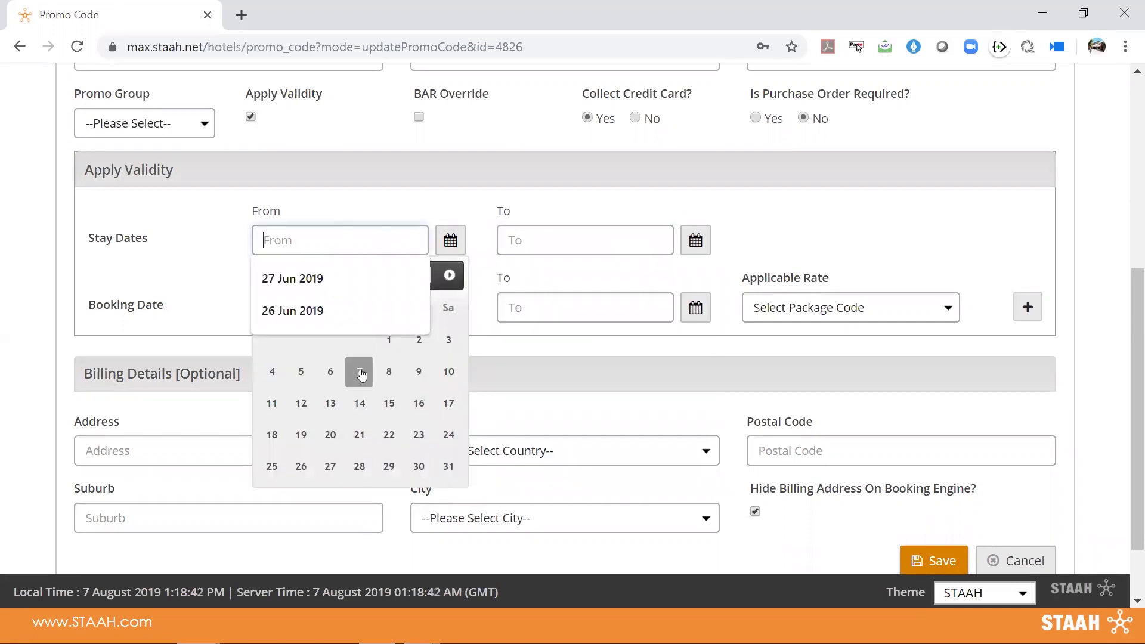
left_click(360, 371)
left_click(594, 240)
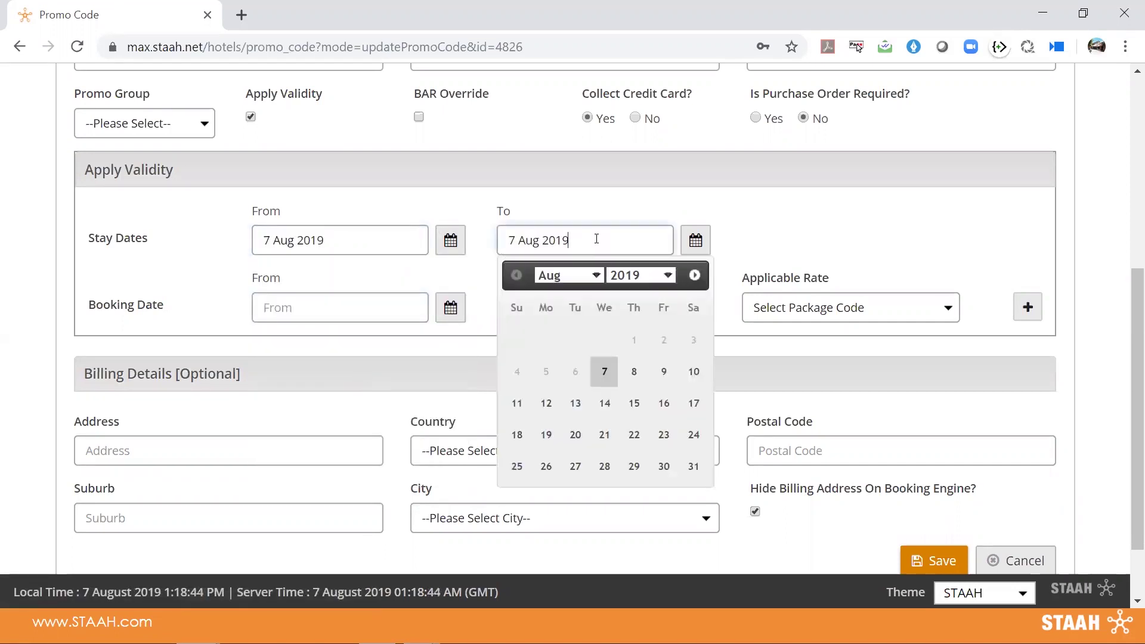
left_click(693, 467)
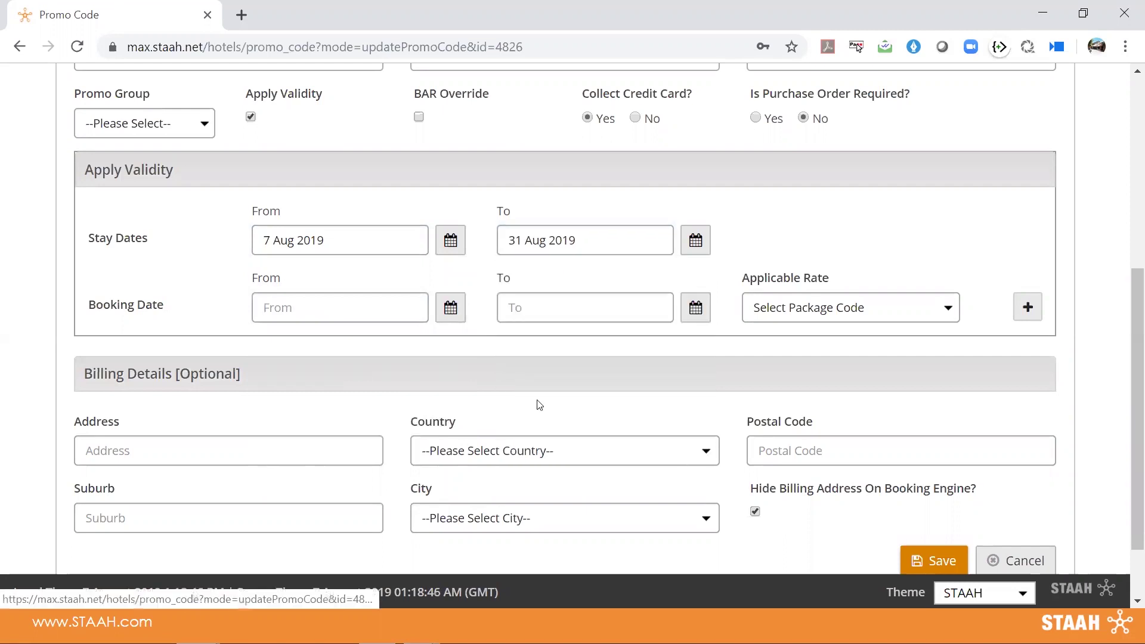
Set the booking dates from 7 to 21 Aug 2019
left_click(381, 305)
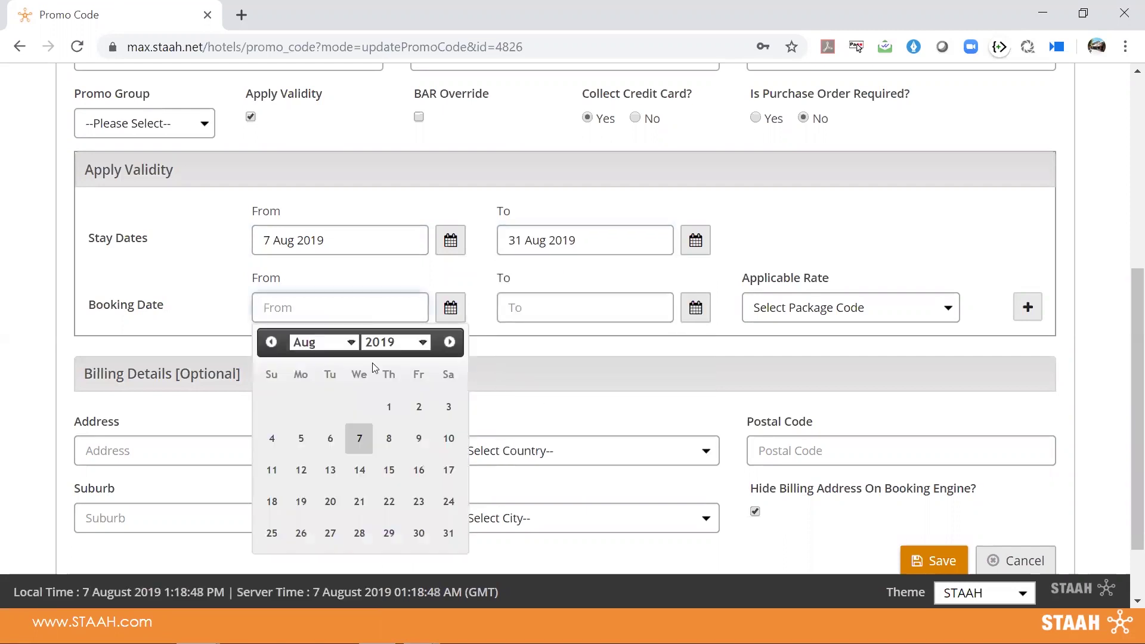
left_click(362, 440)
left_click(578, 306)
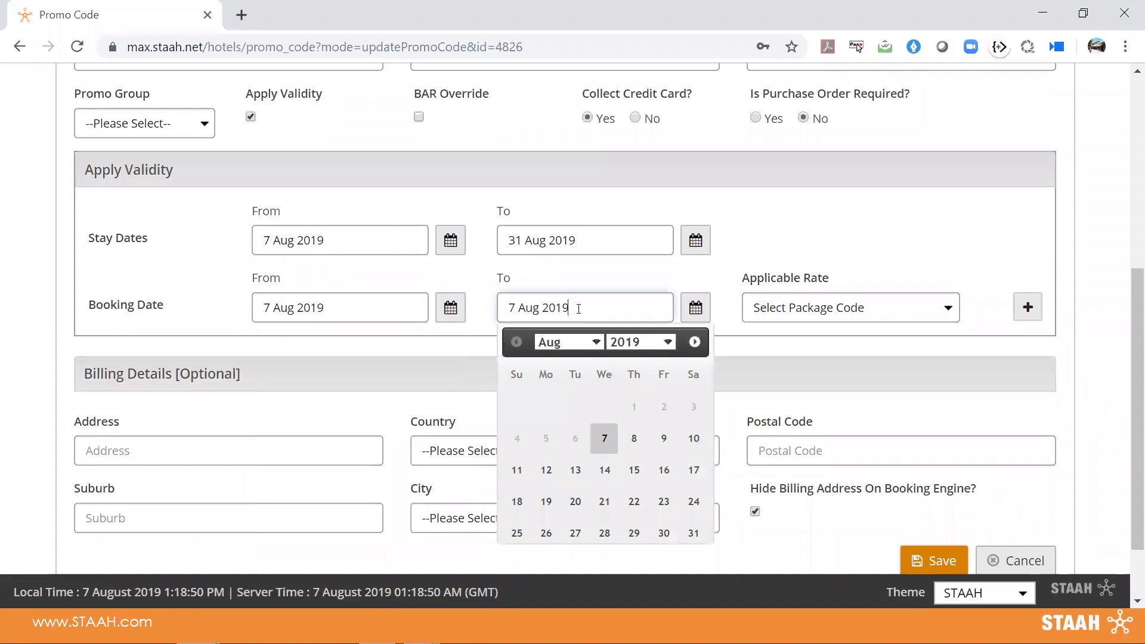
left_click(604, 502)
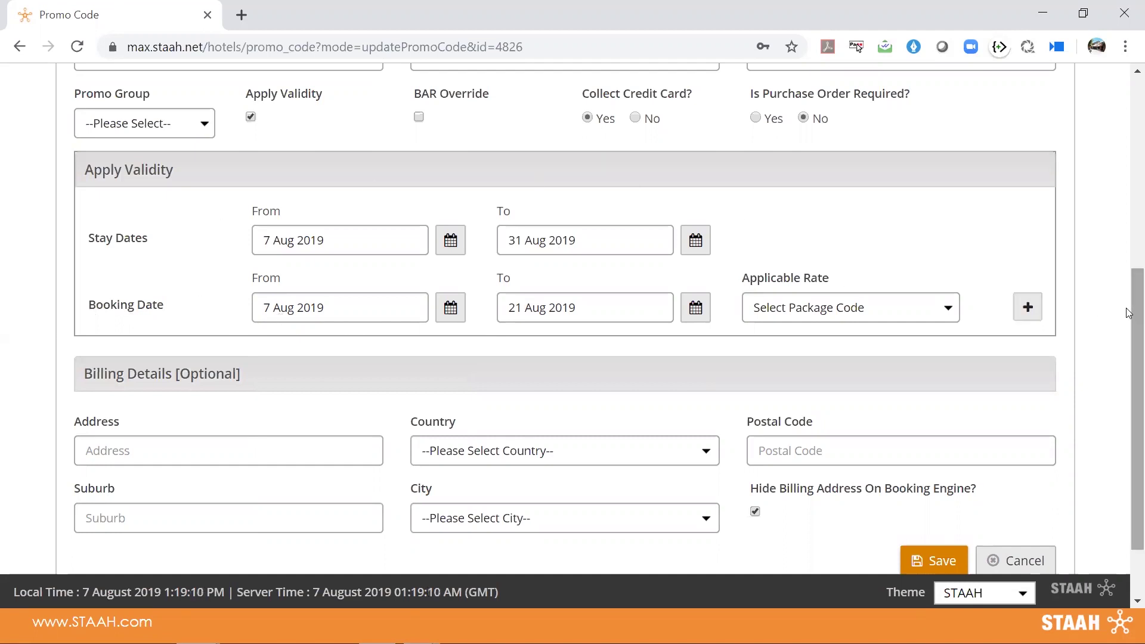
left_click_drag(1129, 314, 1130, 383)
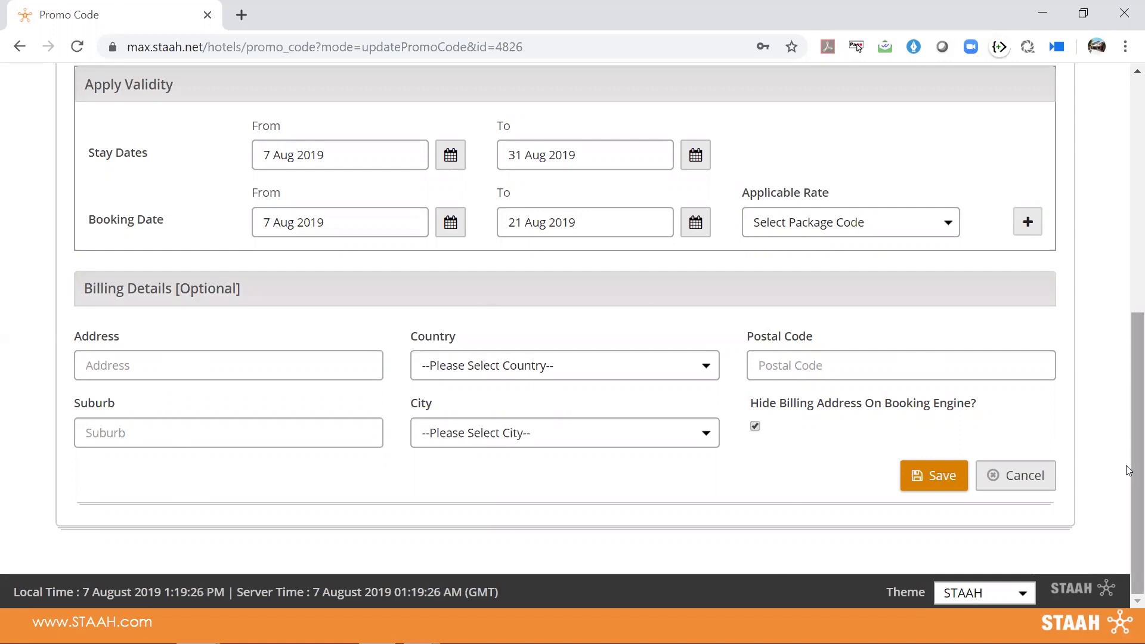
left_click_drag(1129, 471, 1130, 177)
Edit the Wholesalers package, check its Room Types surcharge formulas, then return to Package Info
left_click(510, 156)
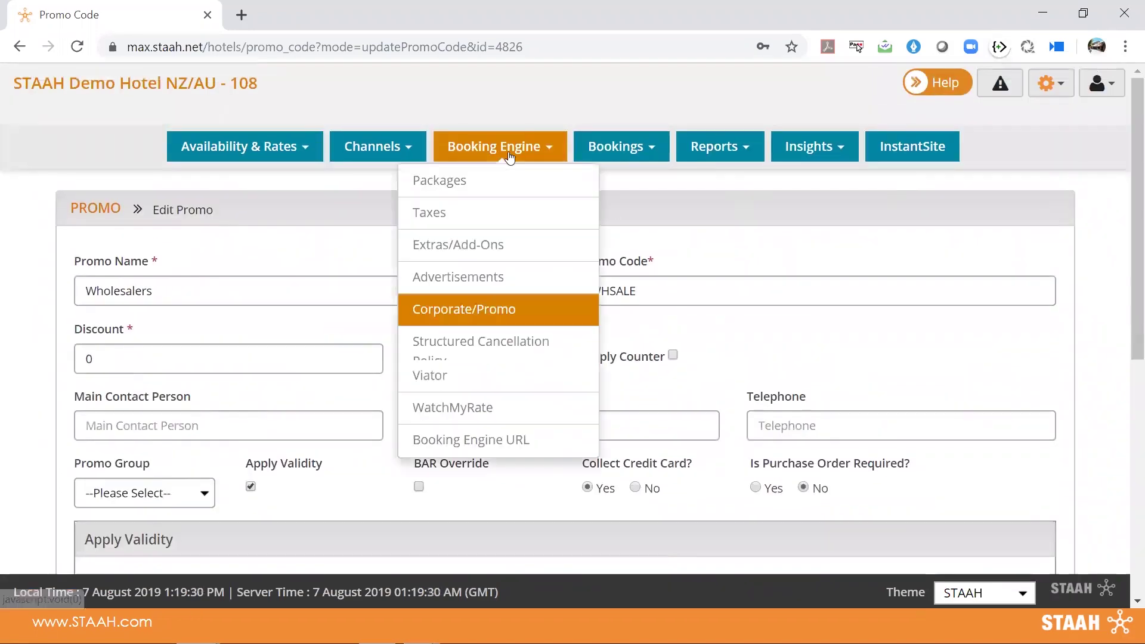
left_click(484, 190)
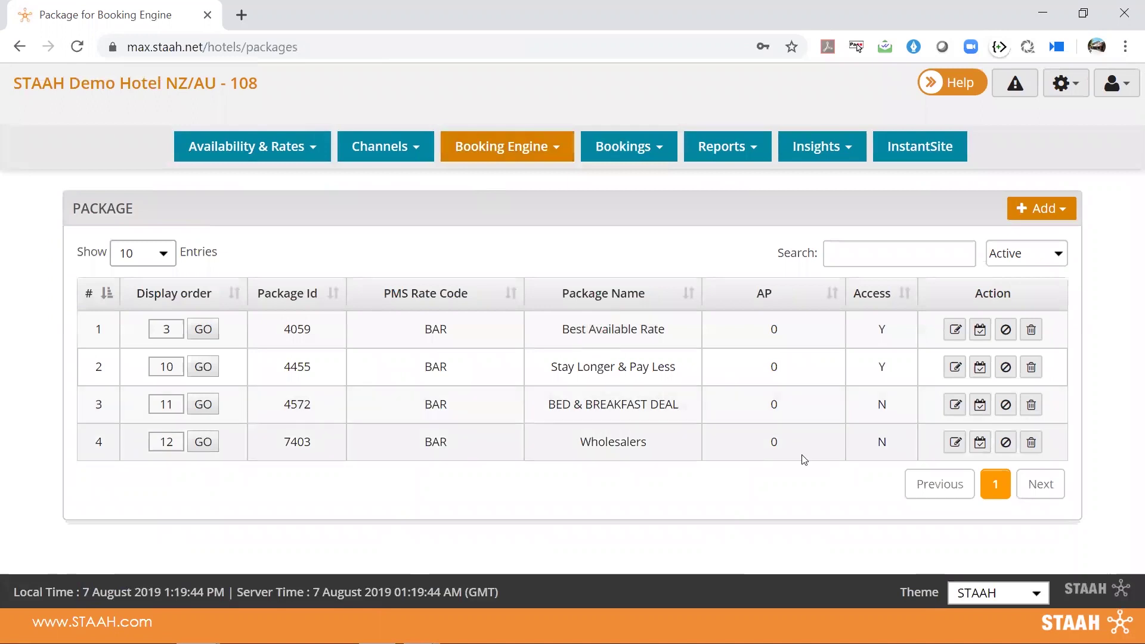
left_click(954, 448)
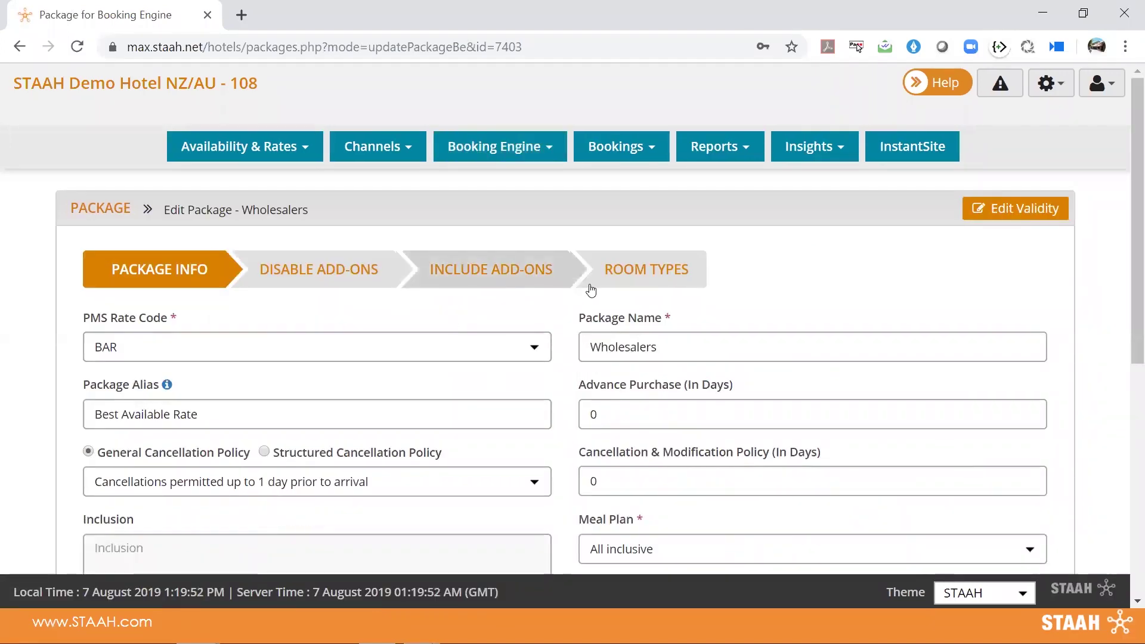
left_click(616, 290)
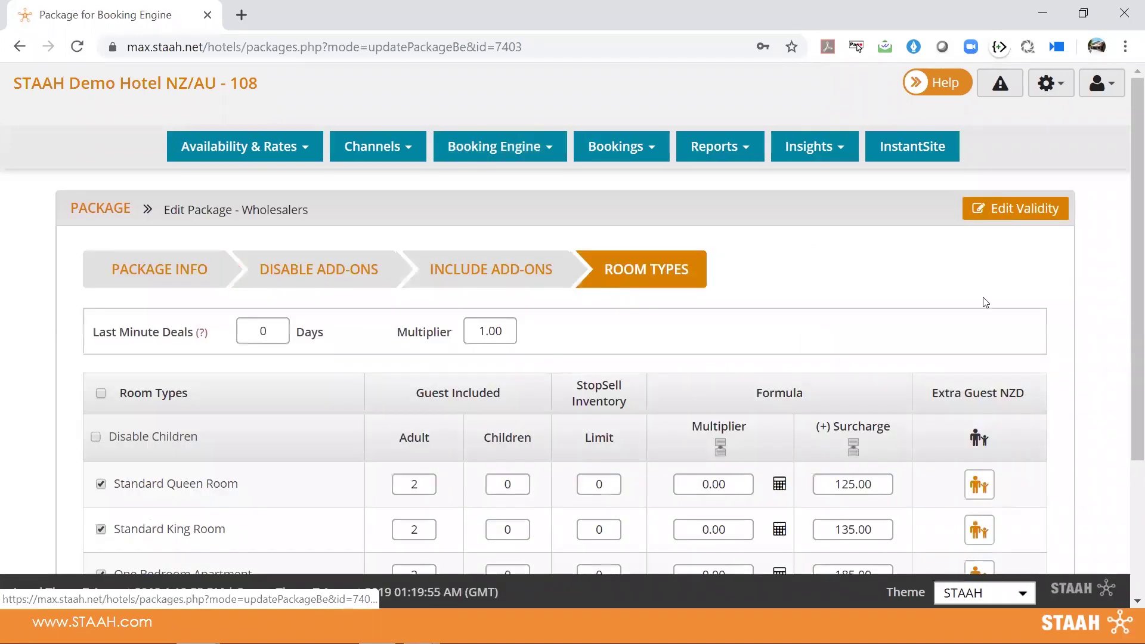
left_click_drag(1130, 300, 1130, 418)
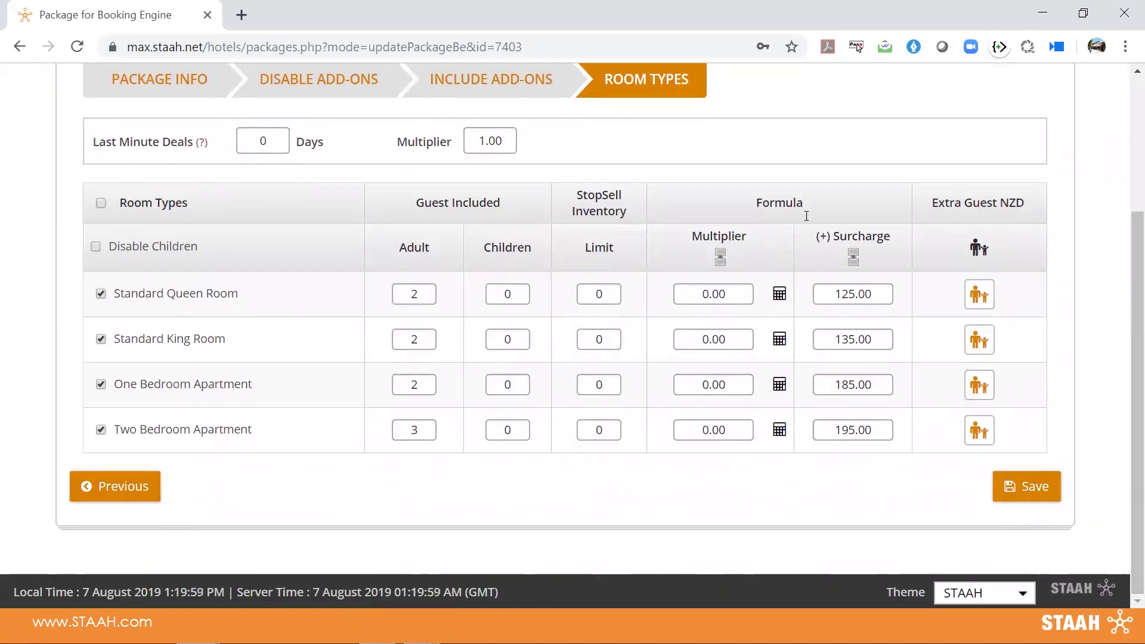
double_click(786, 201)
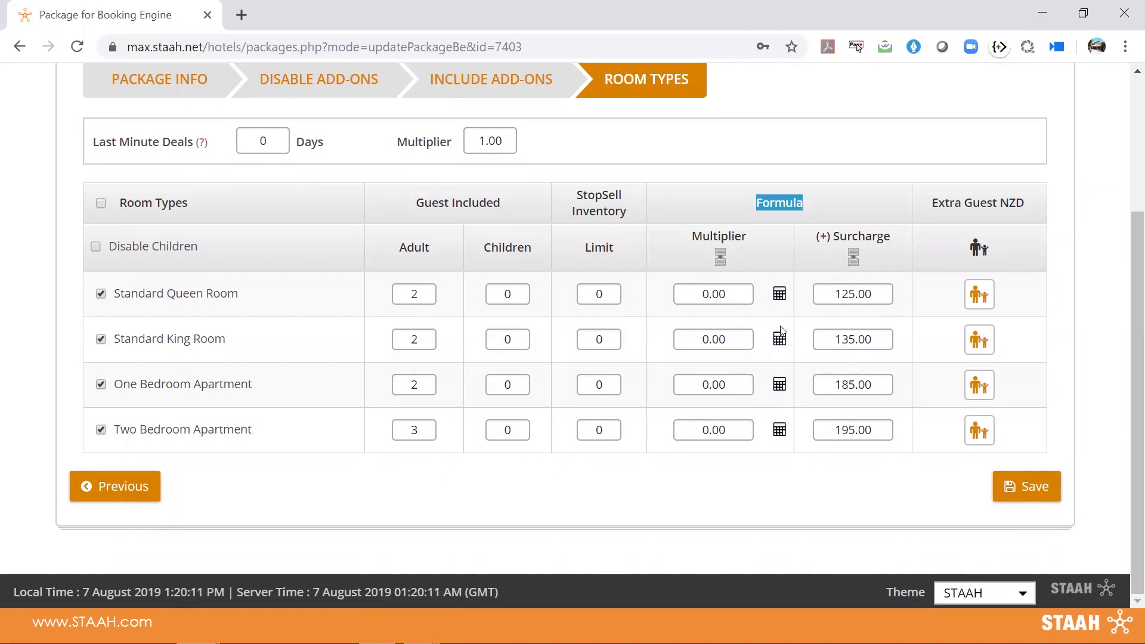
left_click(197, 88)
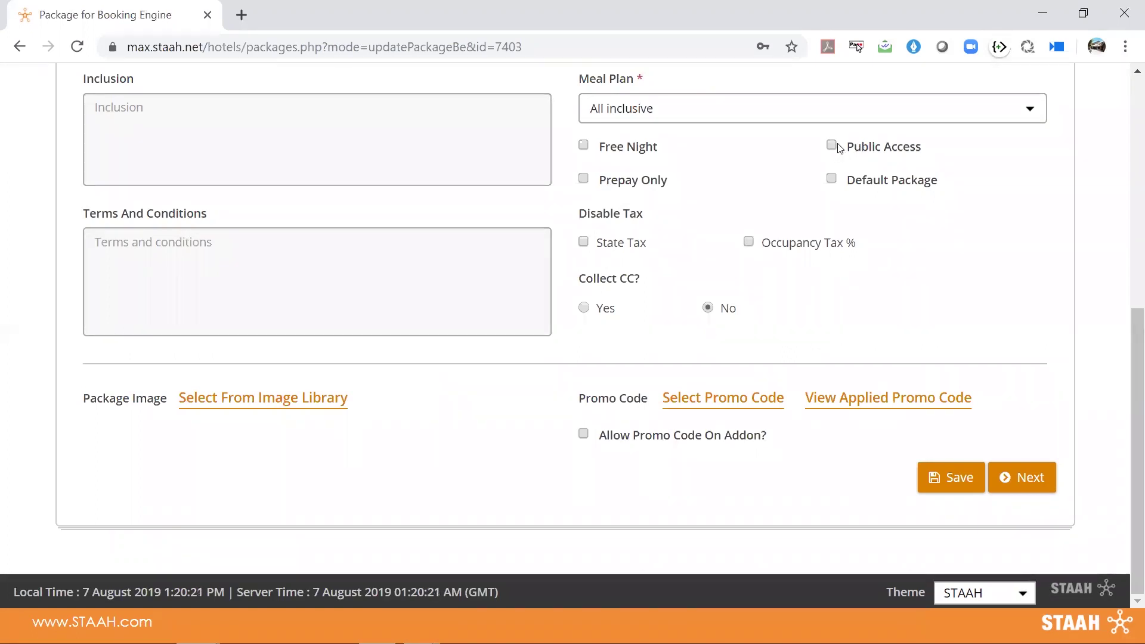
left_click(714, 398)
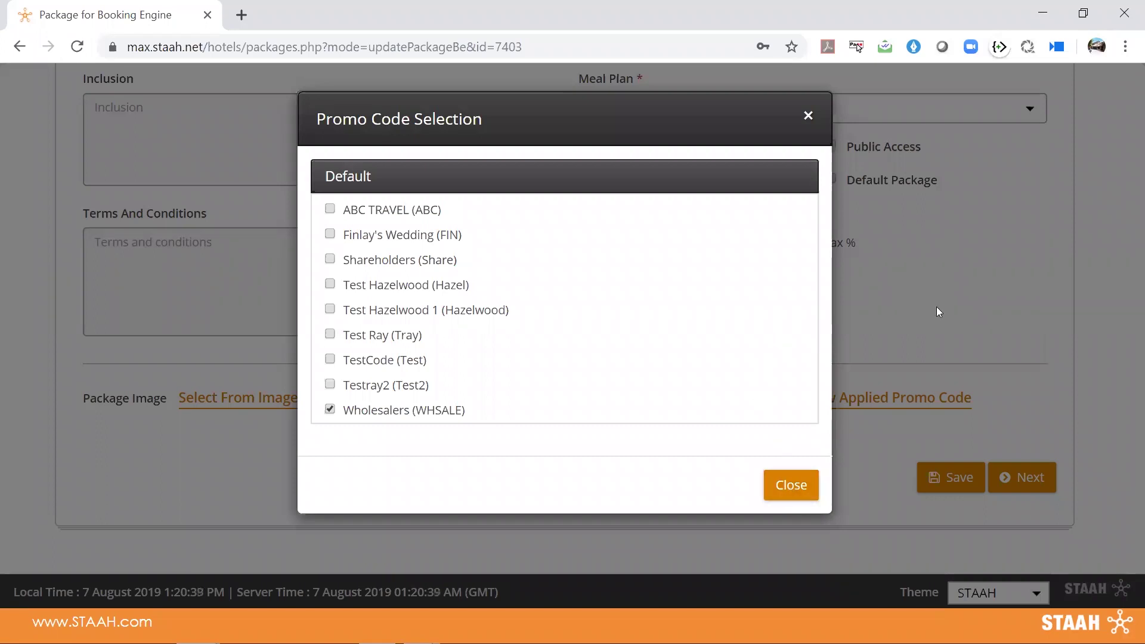
left_click(808, 117)
scroll(758, 227, "up", 5)
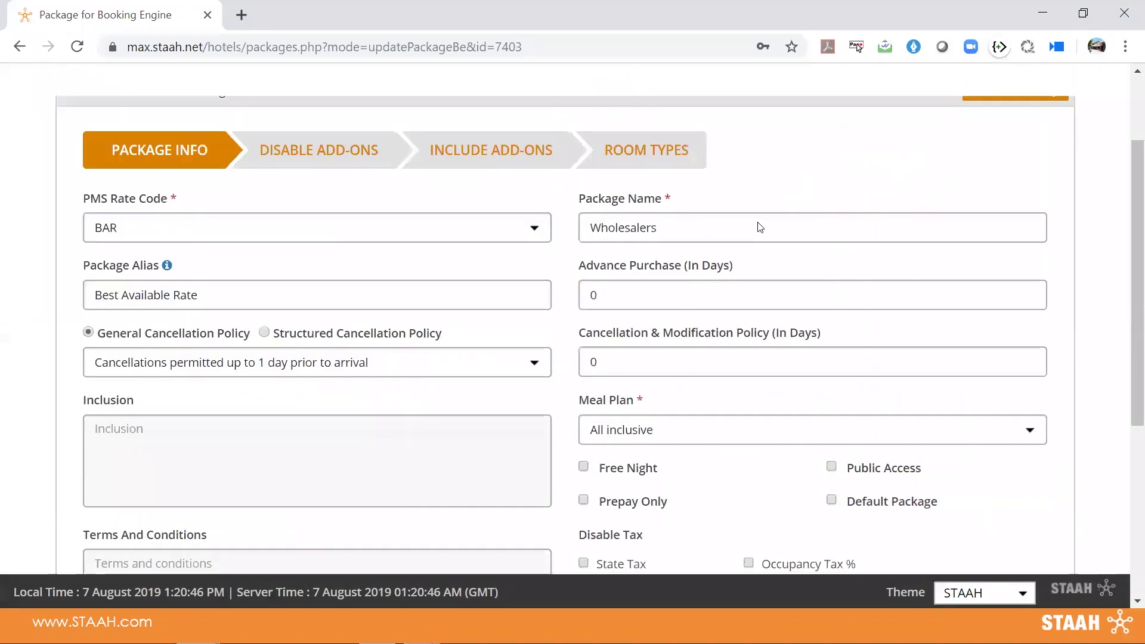
scroll(760, 227, "up", 2)
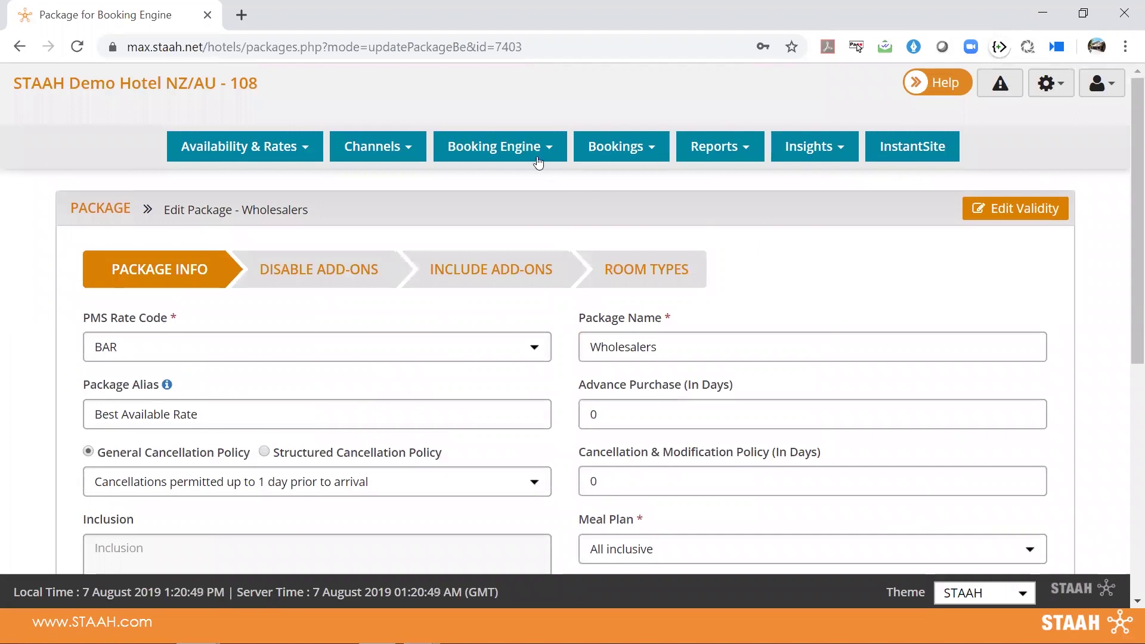
left_click(507, 148)
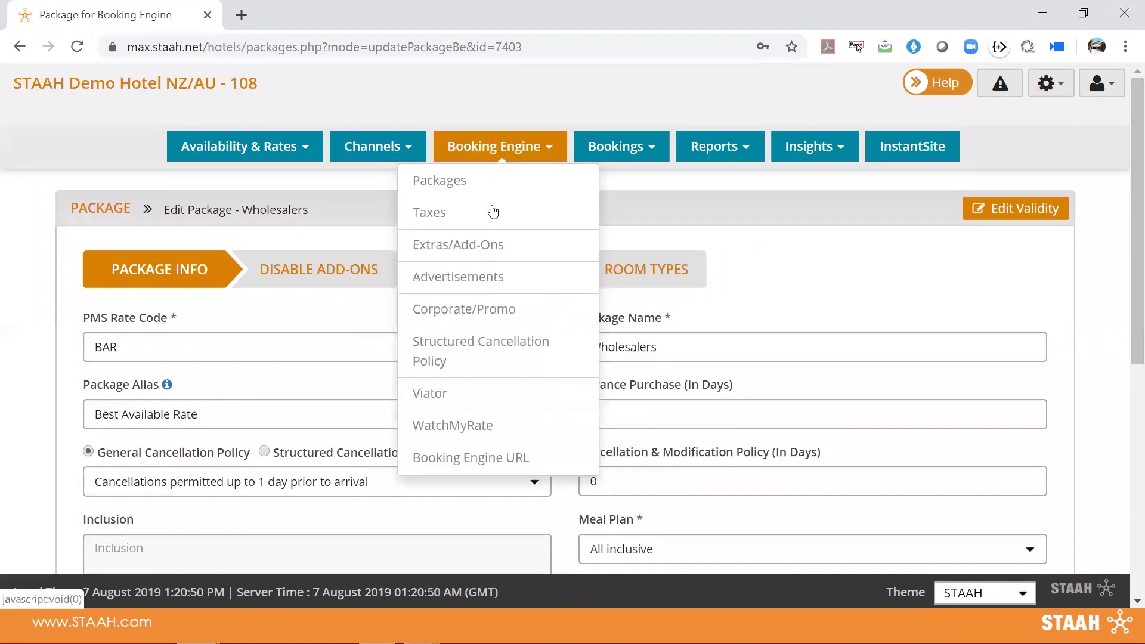
Open the Continental Breakfast add-on (30.00 adult, 40.00 child) from Extras/Add-Ons for editing
left_click(498, 258)
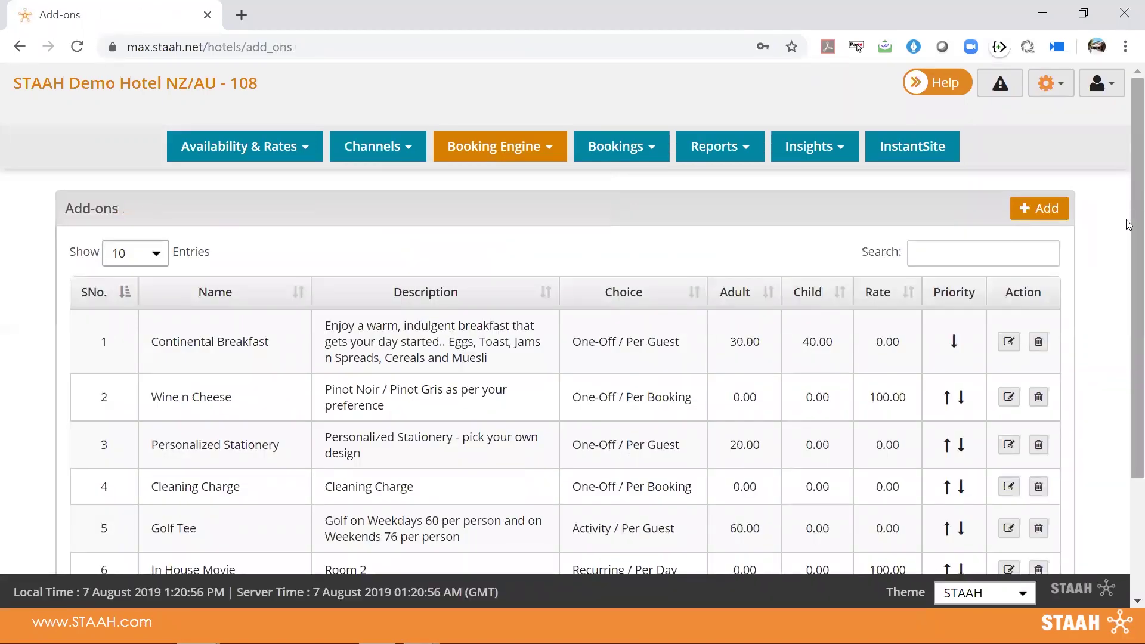
scroll(1127, 298, "down", 2)
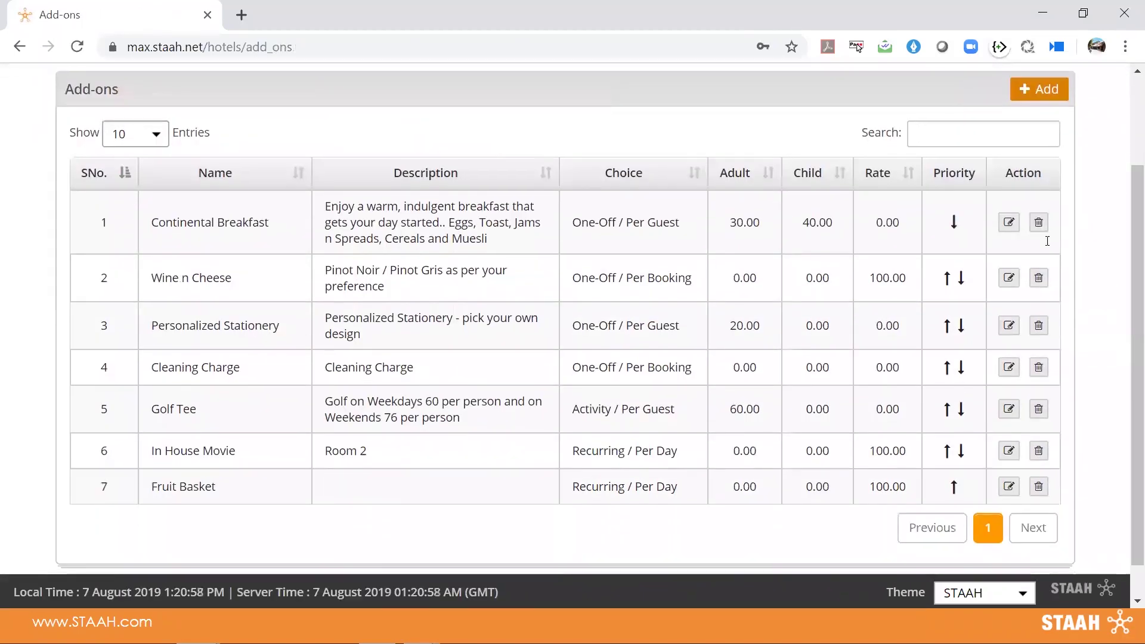
left_click(1009, 223)
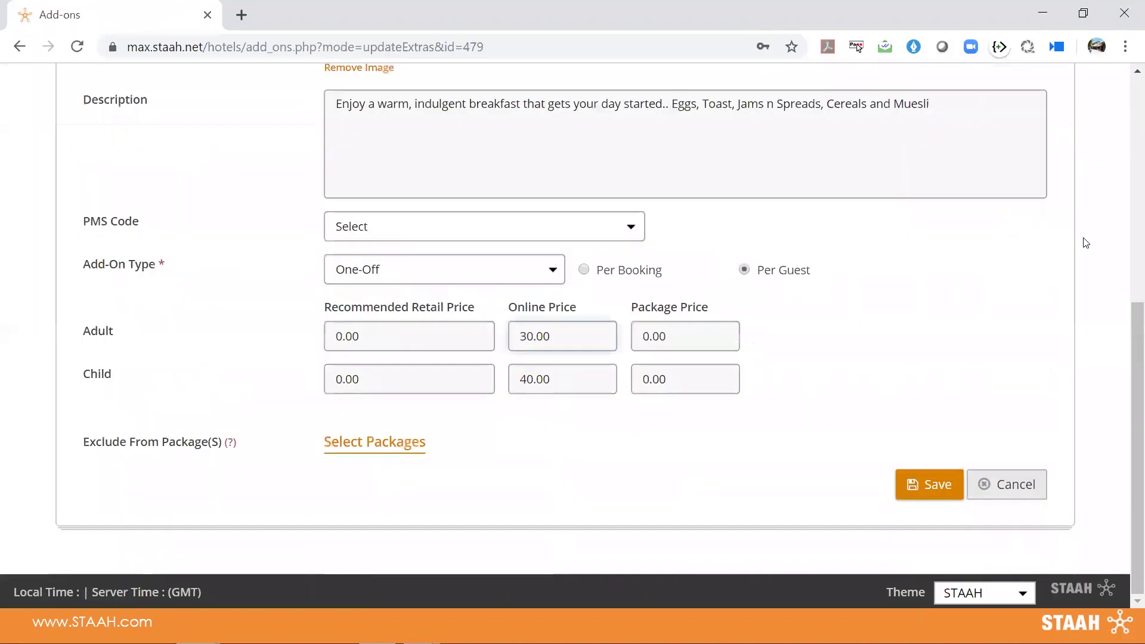
left_click_drag(1129, 358, 1130, 334)
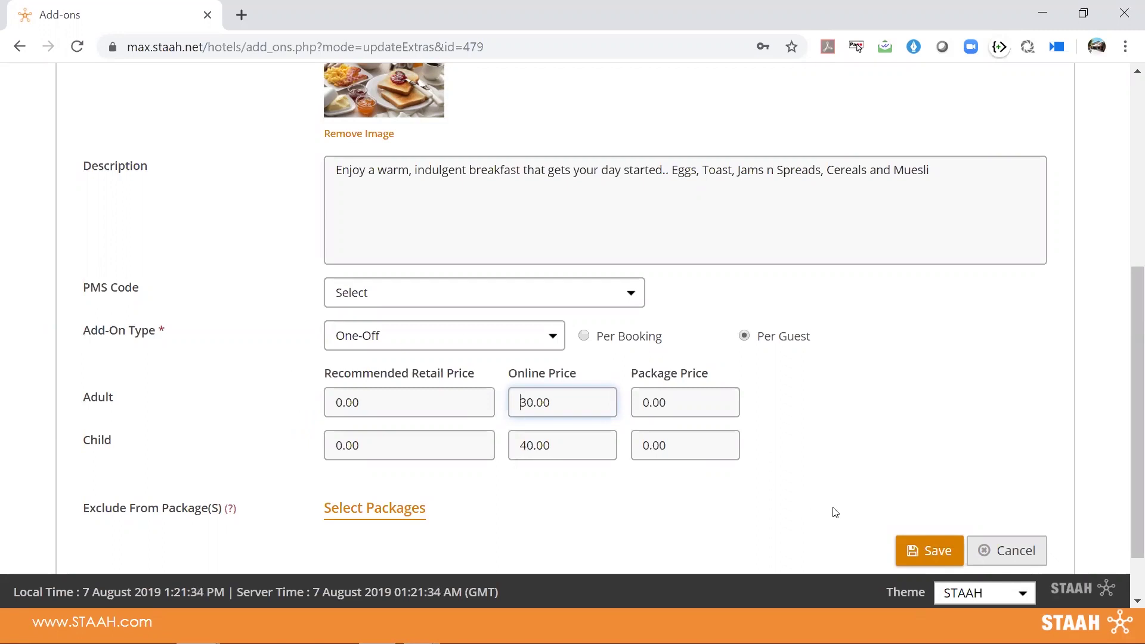
scroll(846, 500, "up", 6)
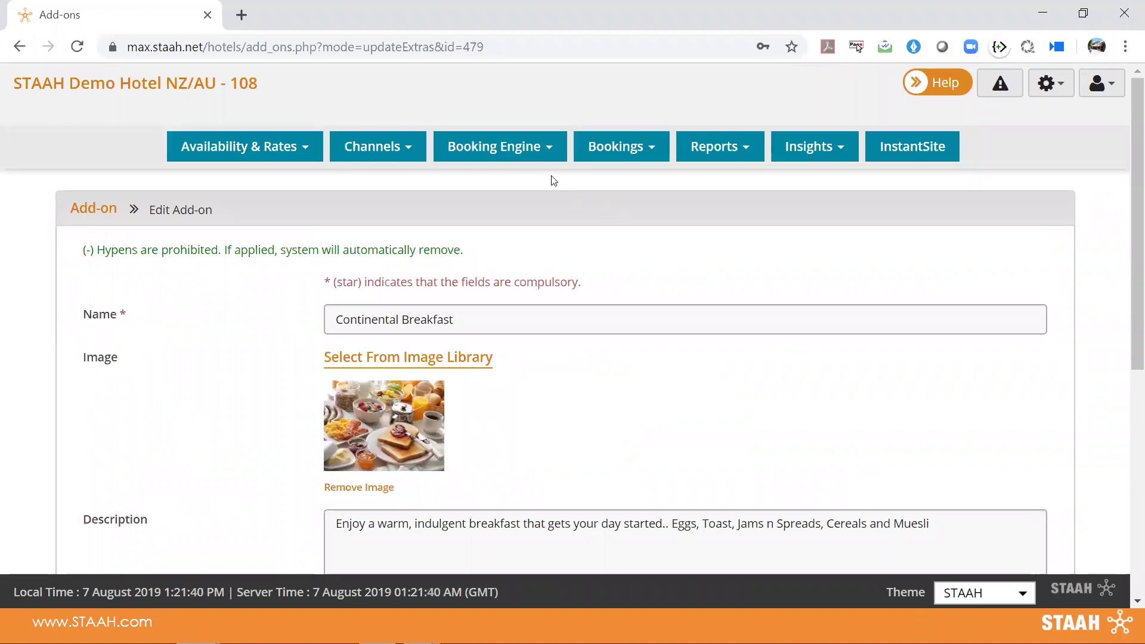
Open Revenue Control from the Availability & Rates > Rates submenu
mouse_move(230, 147)
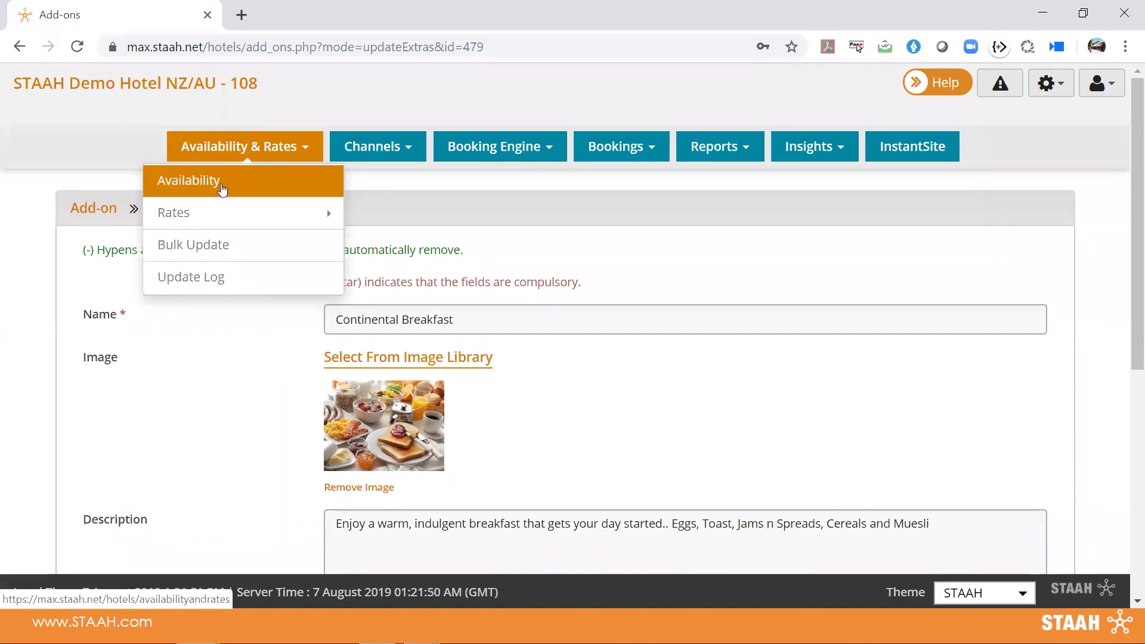
mouse_move(227, 214)
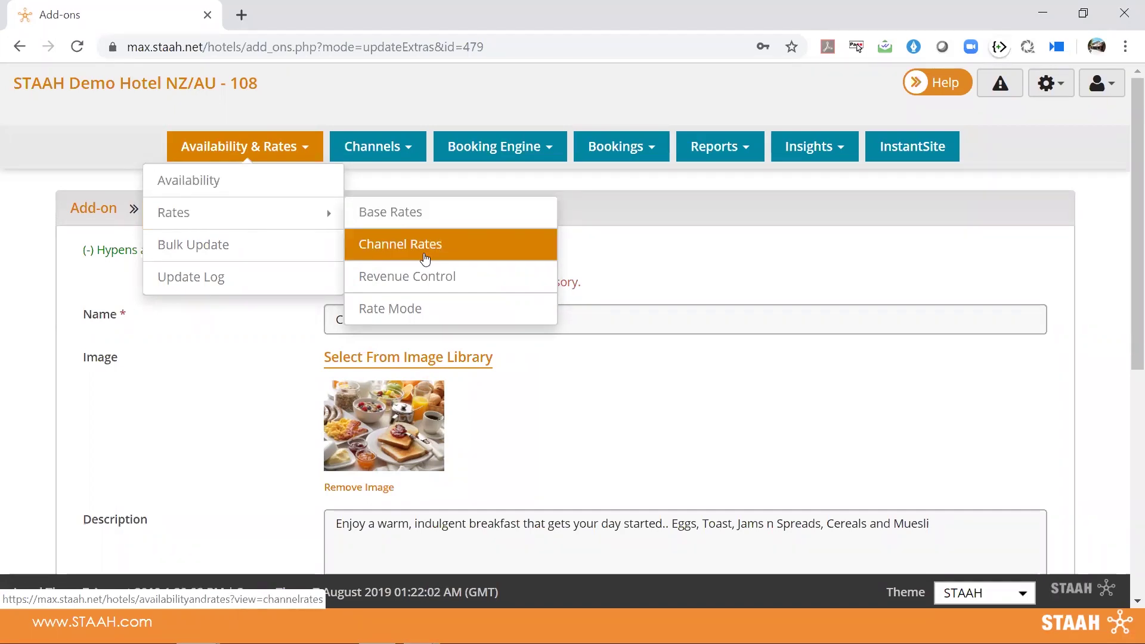
left_click(477, 281)
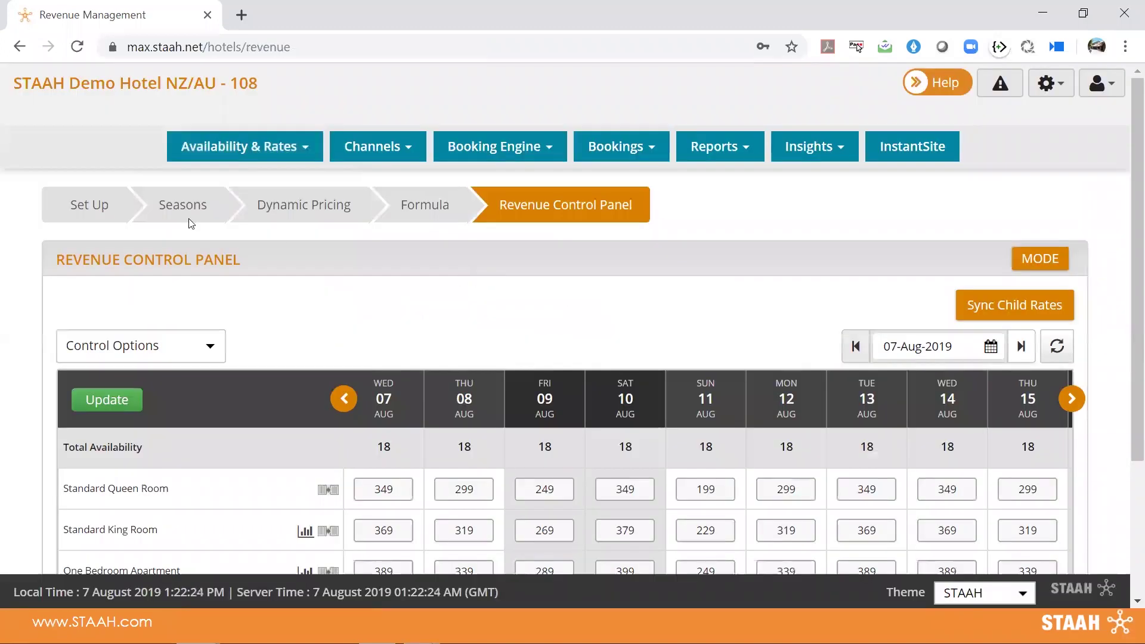
Go to the revenue Set Up step with master room Standard Queen Room, then on to Seasons
left_click(87, 208)
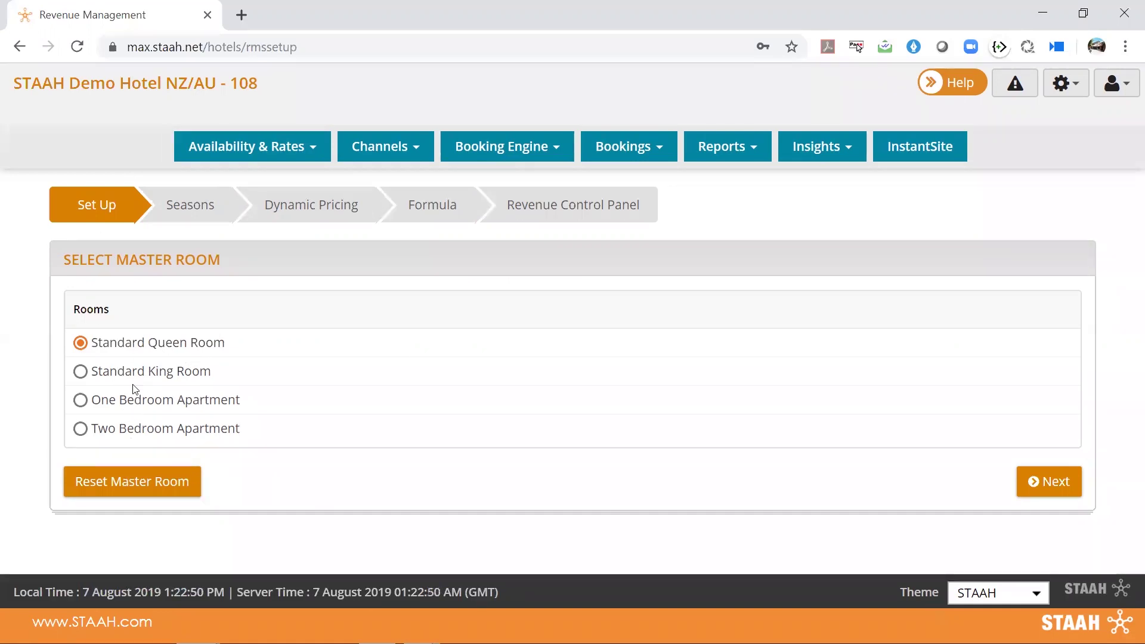
left_click(1050, 489)
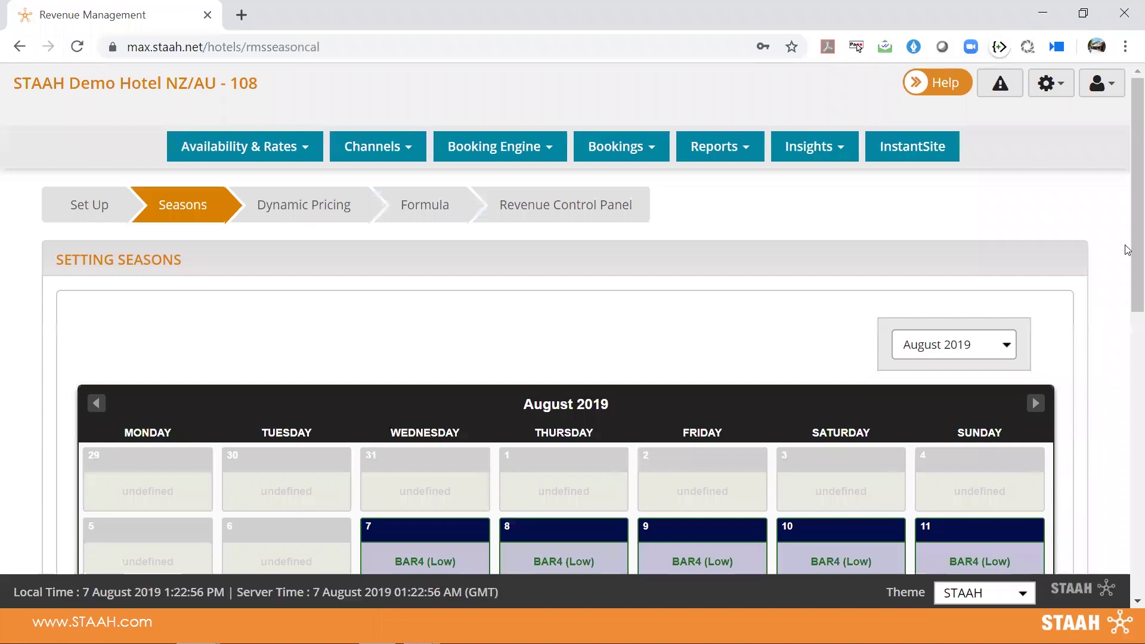
Review the BAR season levels for August 2019, try saving bulk dates, and dismiss the date-range alert
left_click_drag(1129, 266, 1128, 464)
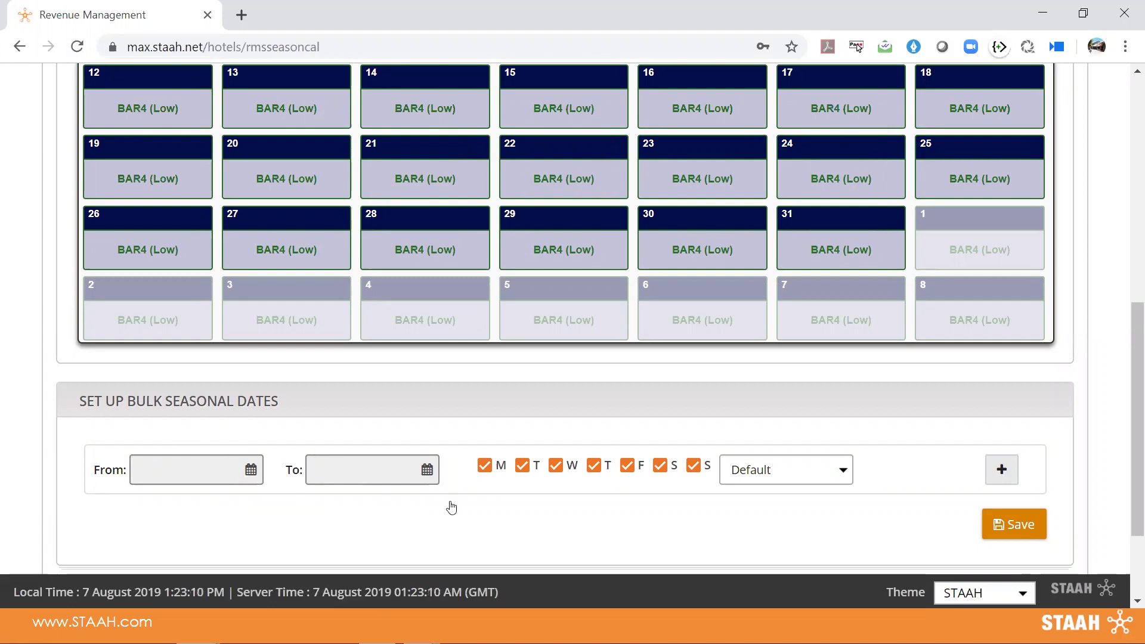
left_click(834, 475)
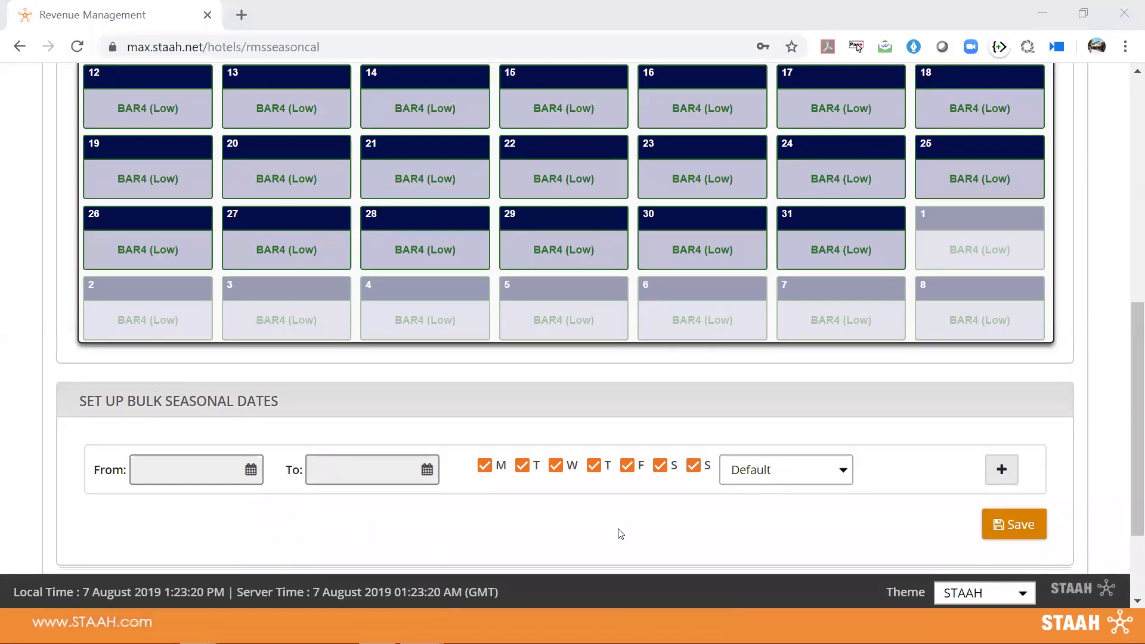
left_click(778, 471)
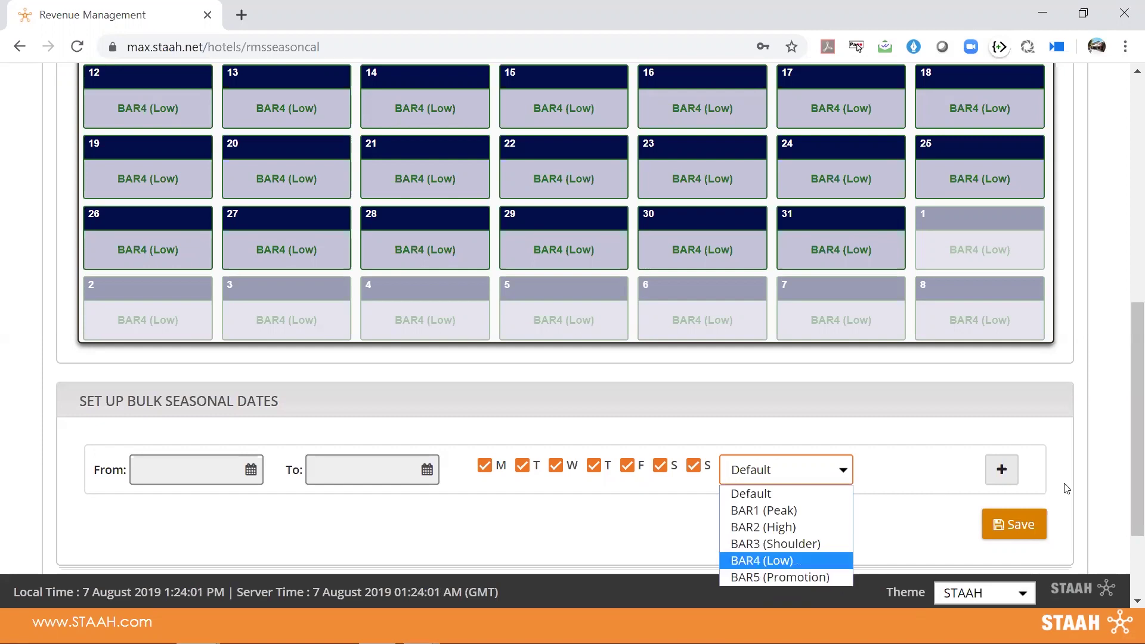
left_click(1000, 523)
left_click(707, 380)
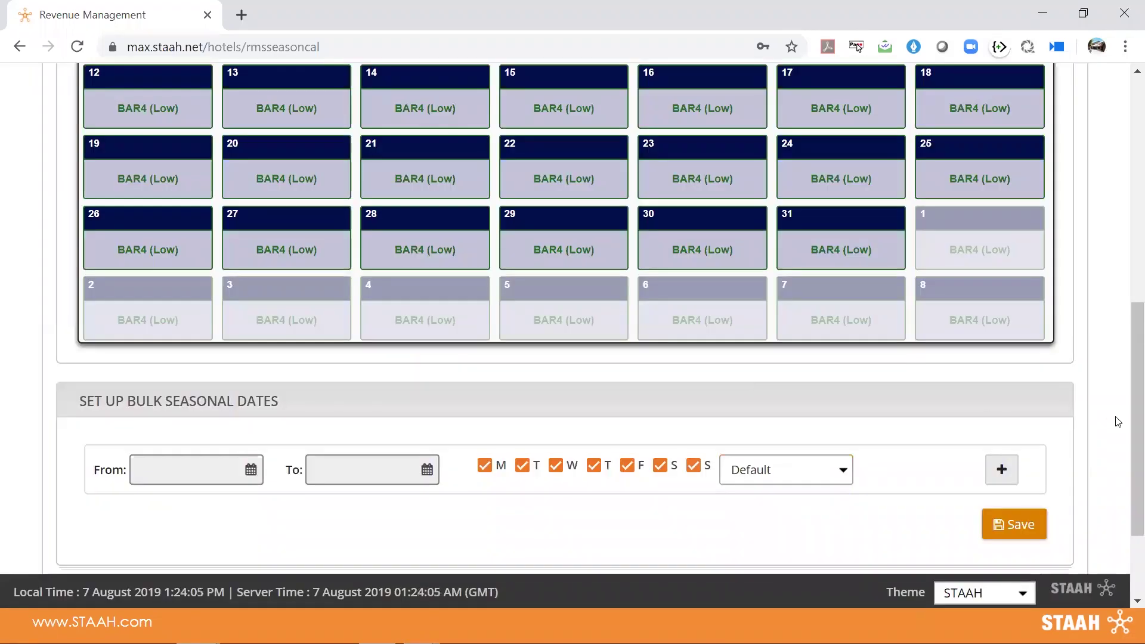
scroll(1127, 358, "up", 6)
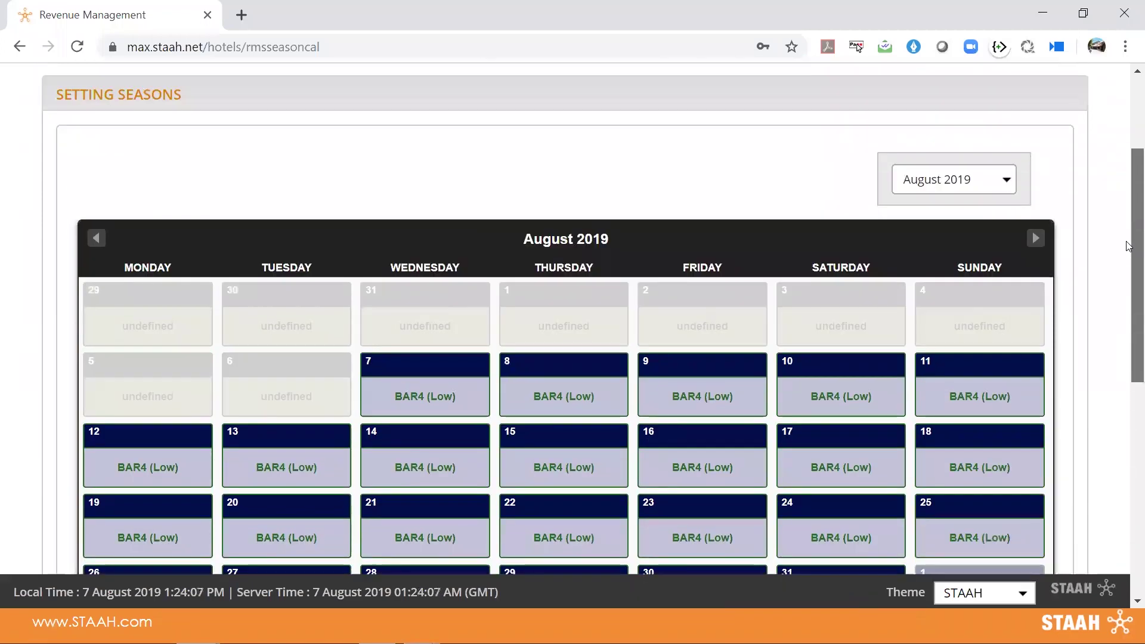
scroll(1127, 246, "up", 2)
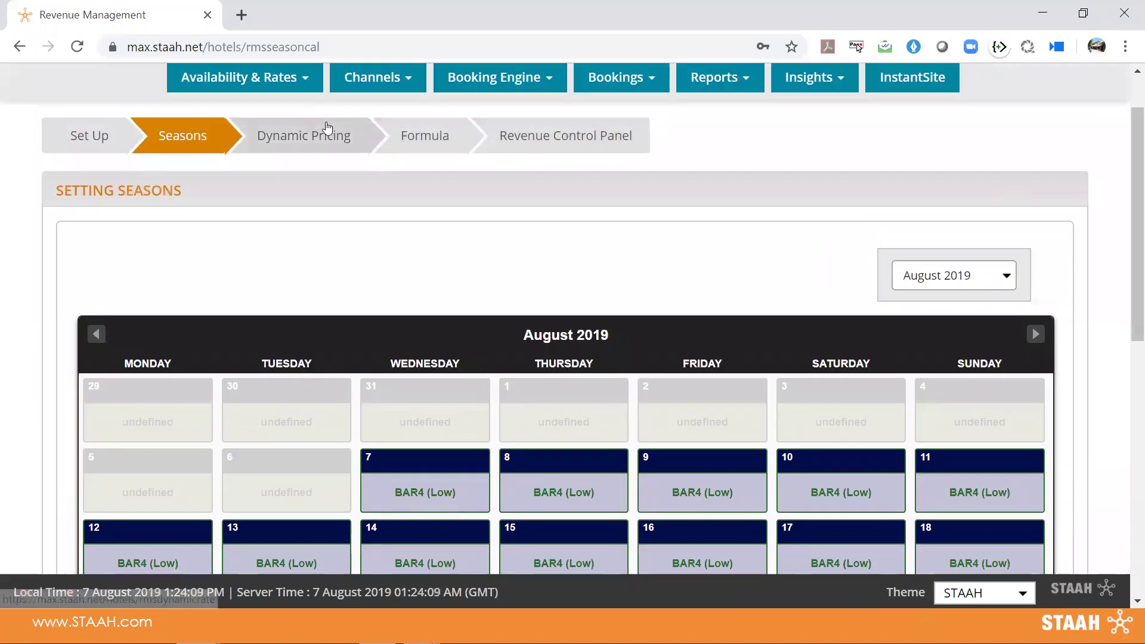
left_click(328, 127)
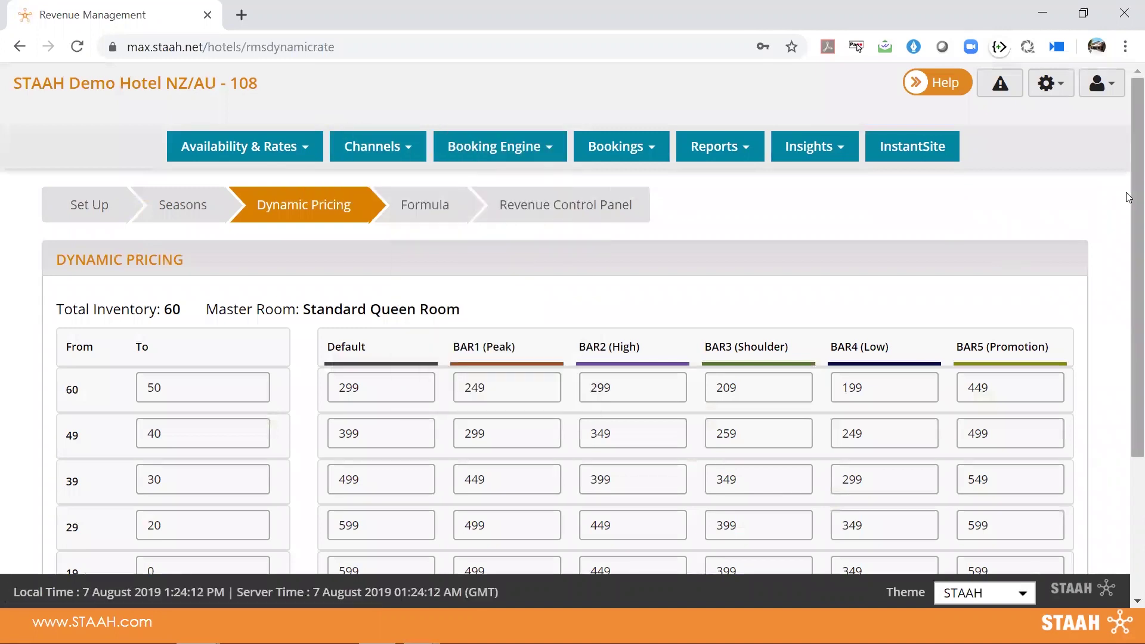
Highlight the total inventory of 60 and the master room Standard Queen Room
scroll(1129, 250, "down", 1)
scroll(1130, 299, "down", 2)
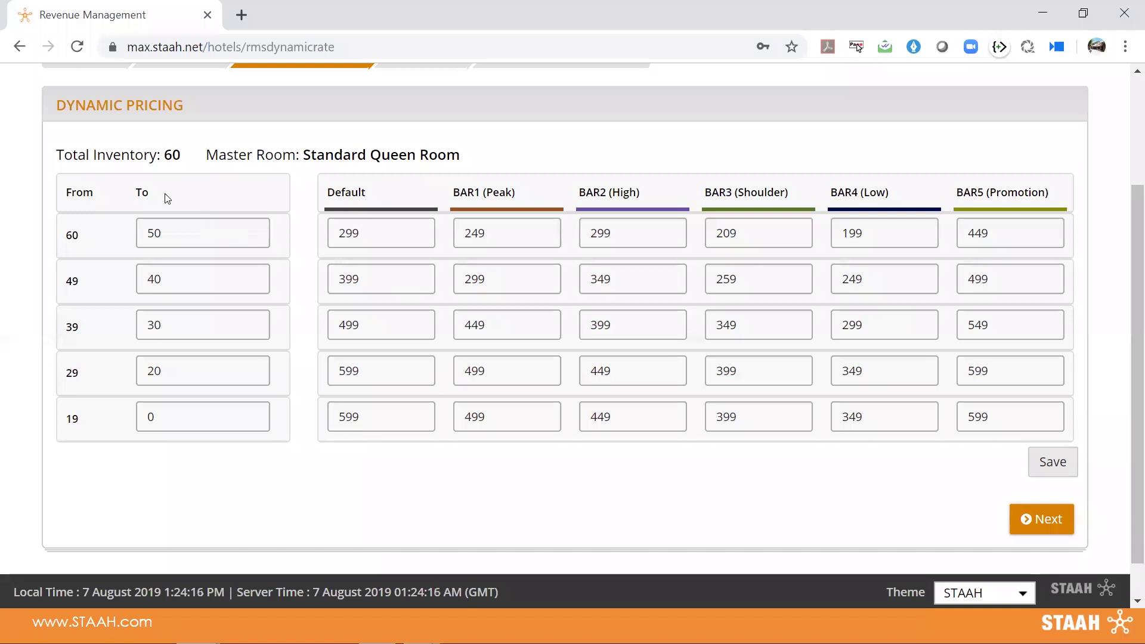
left_click_drag(61, 154, 178, 151)
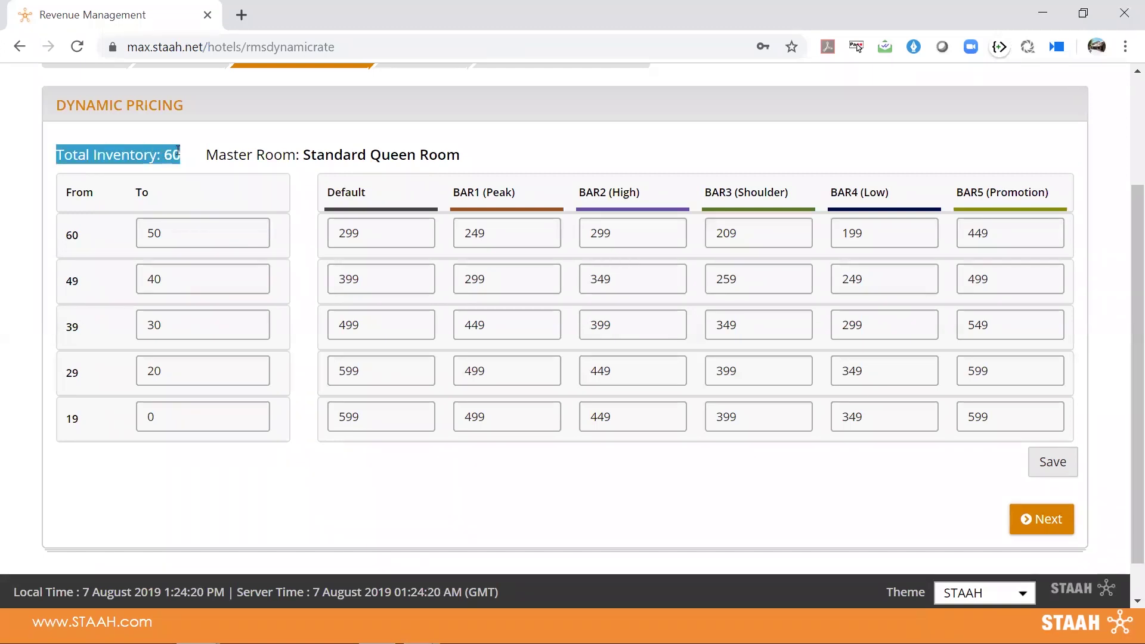
left_click_drag(207, 156, 456, 154)
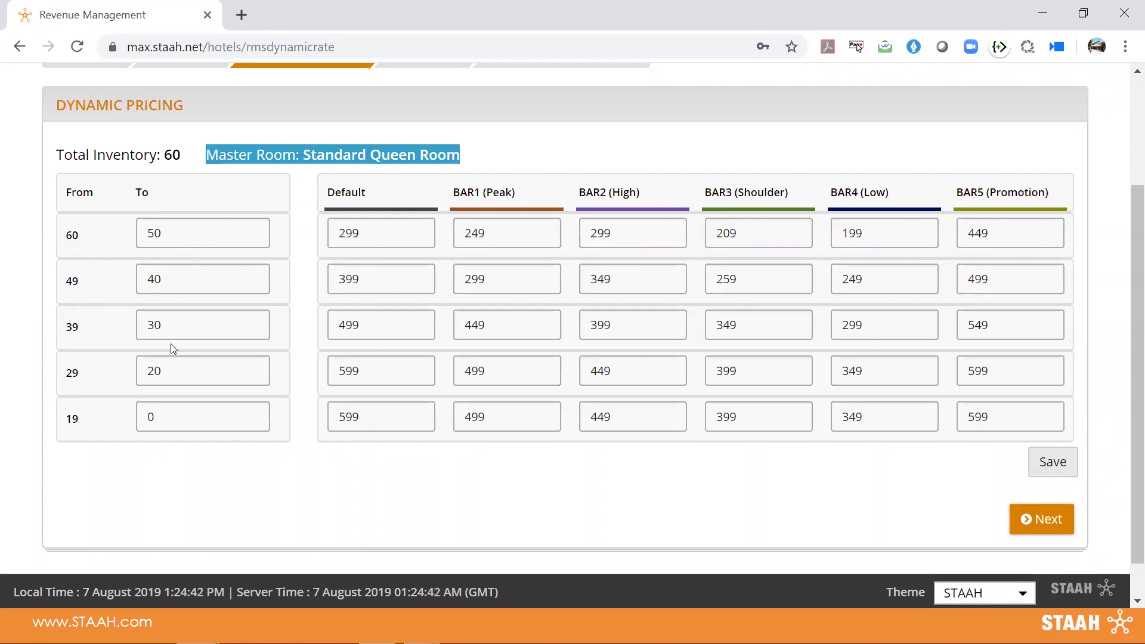
Set the 19 tier's lower bound to 10 and its Default rate to 699
left_click(172, 426)
key("ctrl+a")
type("10")
left_click(361, 417)
key("ctrl+a")
type("699")
Enter BAR1–BAR5 rates 549, 499, 449, 399 and 699 for the 19–10 tier
key("Tab")
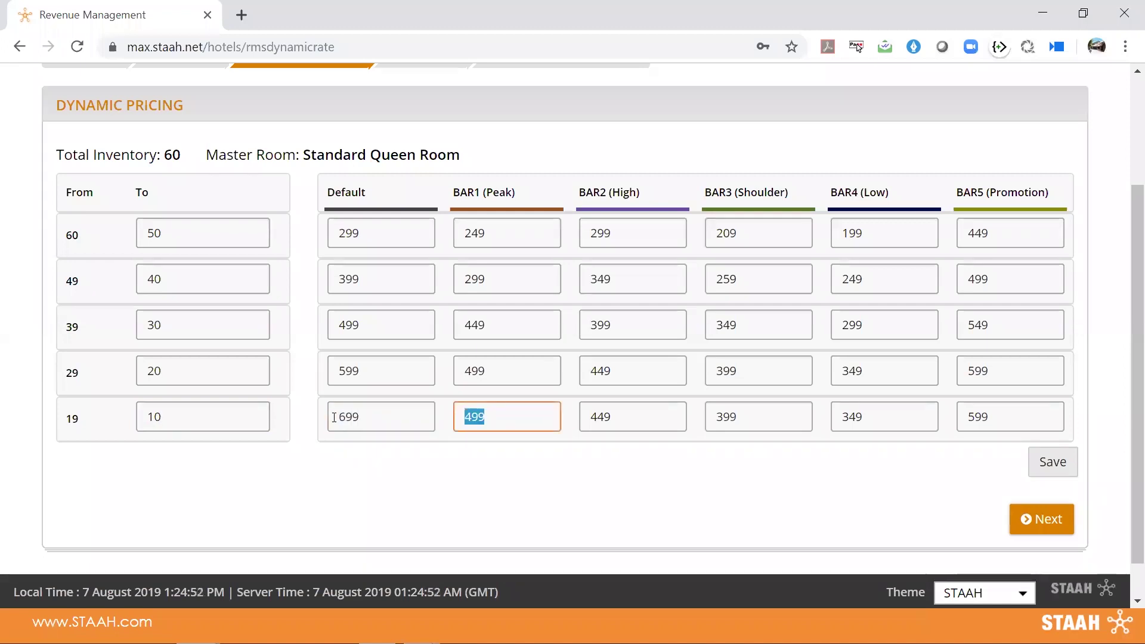
type("549")
key("Tab")
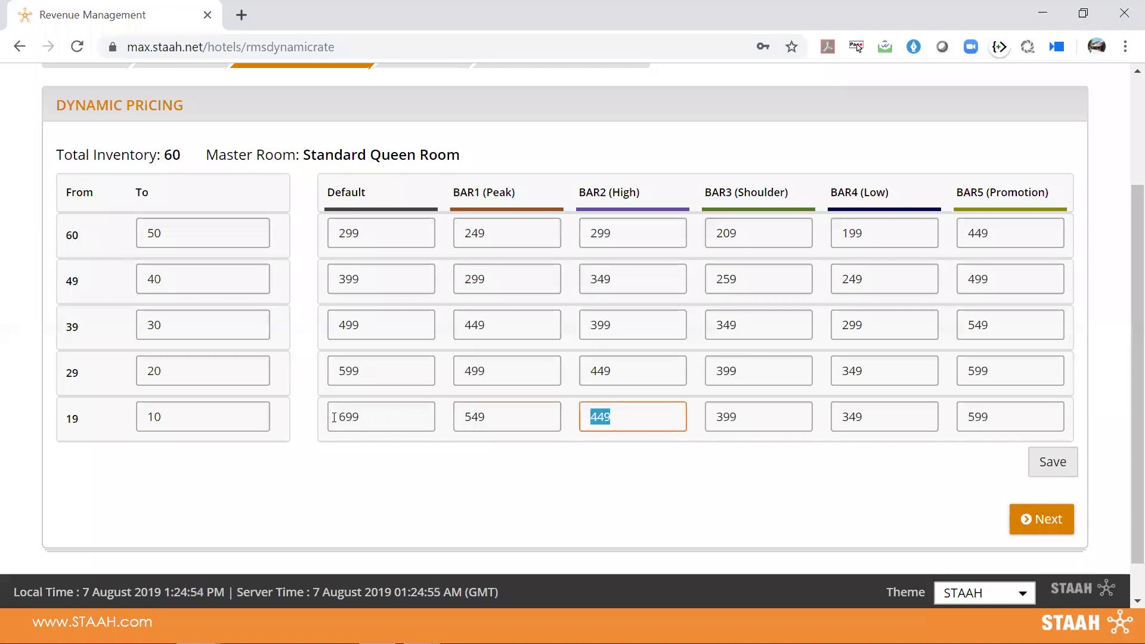
type("499")
key("Tab")
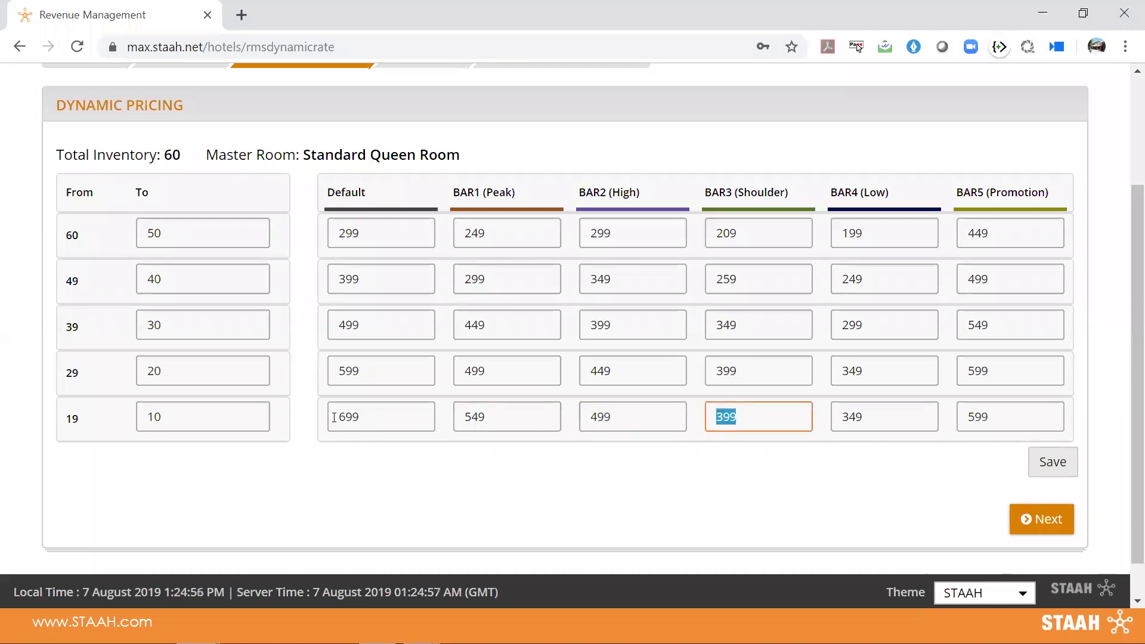
type("449")
key("Tab")
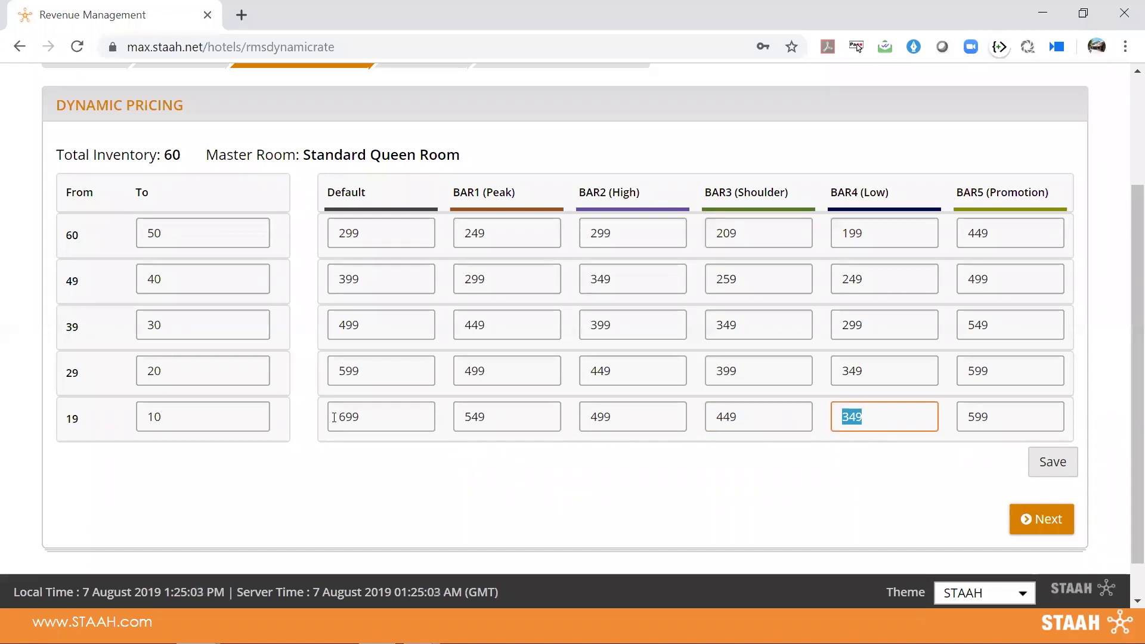
type("399")
key("Tab")
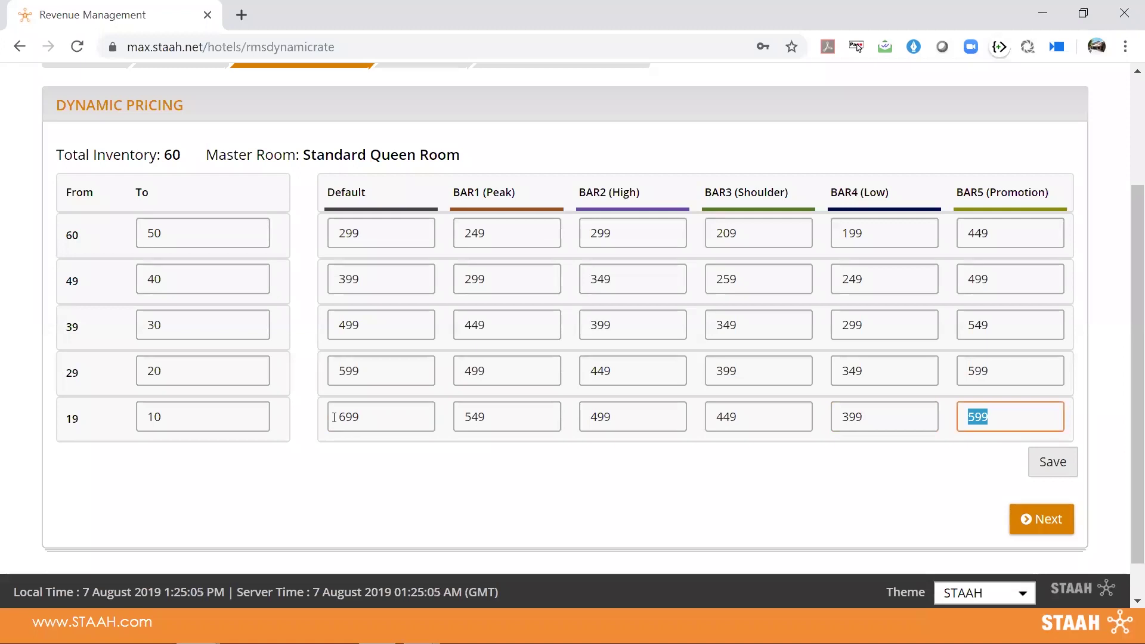
type("699")
Save the dynamic pricing tiers and sync them to all OTAs
left_click(1073, 457)
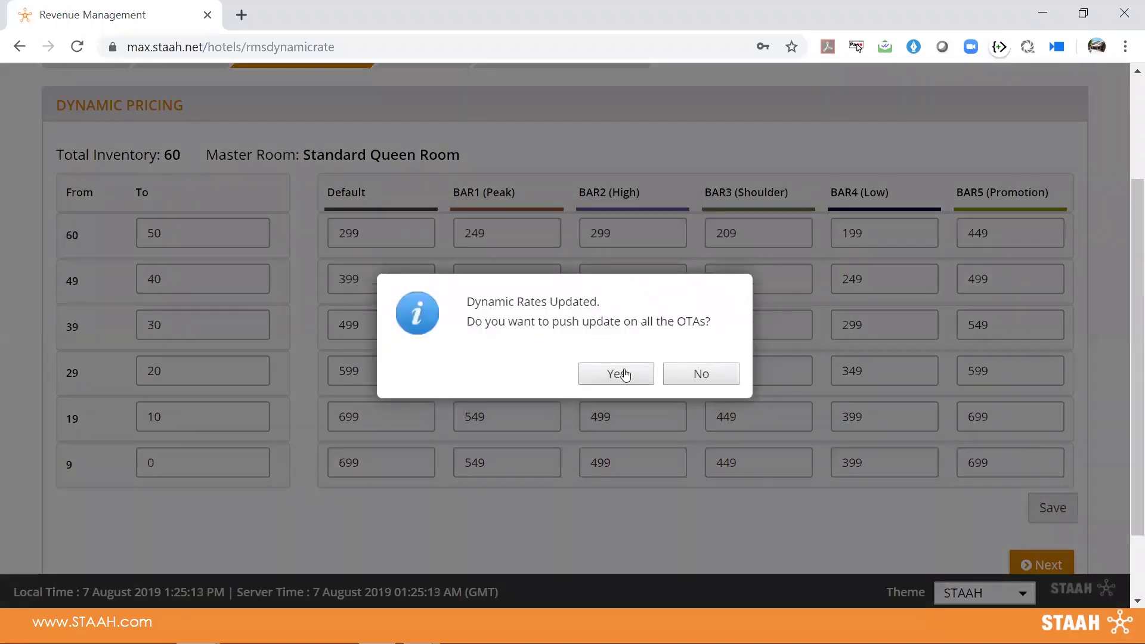
left_click(624, 374)
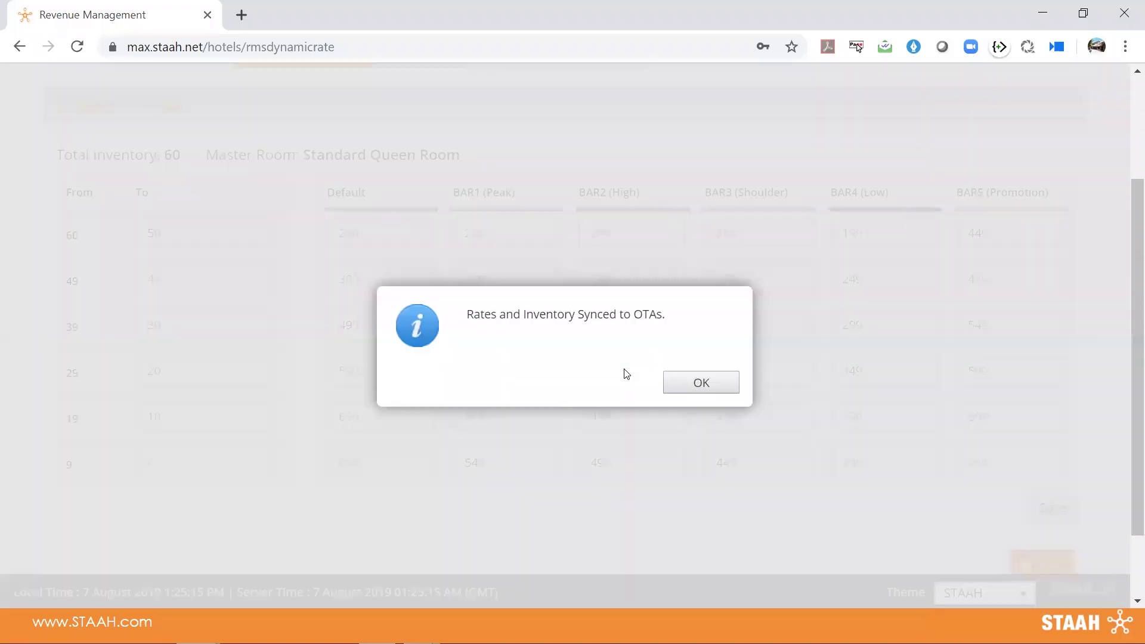
left_click(698, 374)
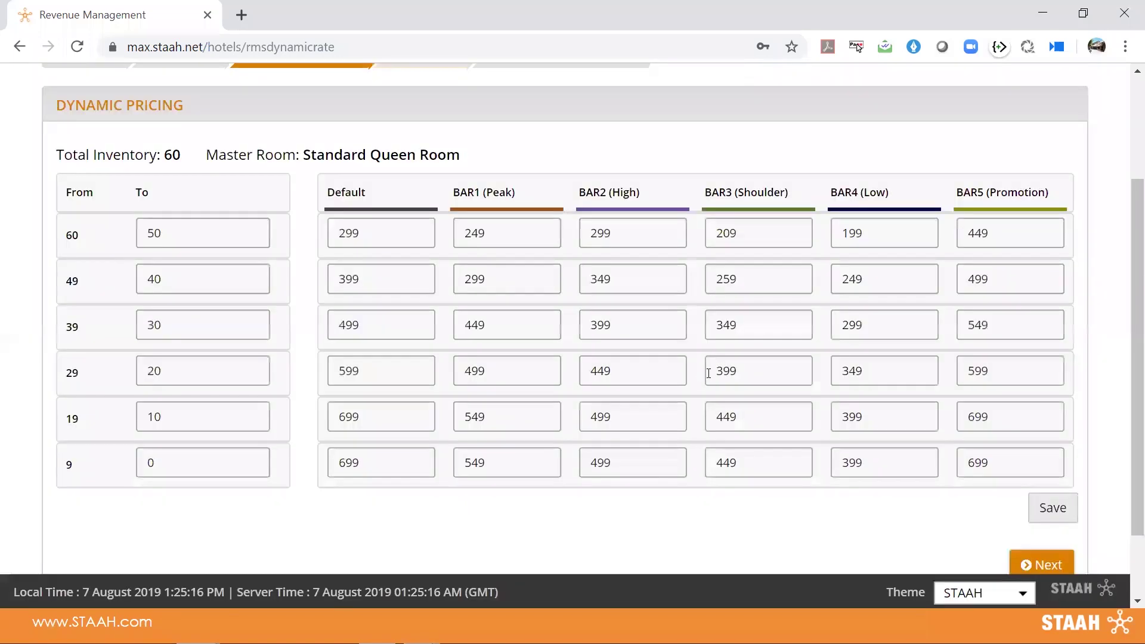
Review the Fri/Sat weekend formula on the Formula step and continue to the Revenue Control Panel
left_click(1039, 565)
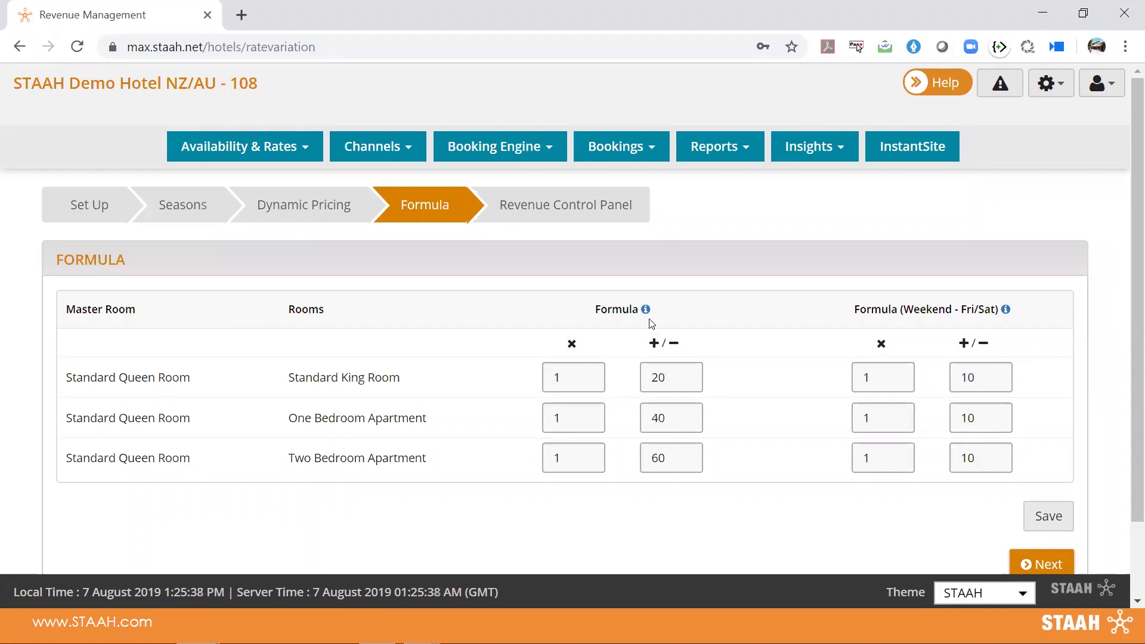
mouse_move(646, 309)
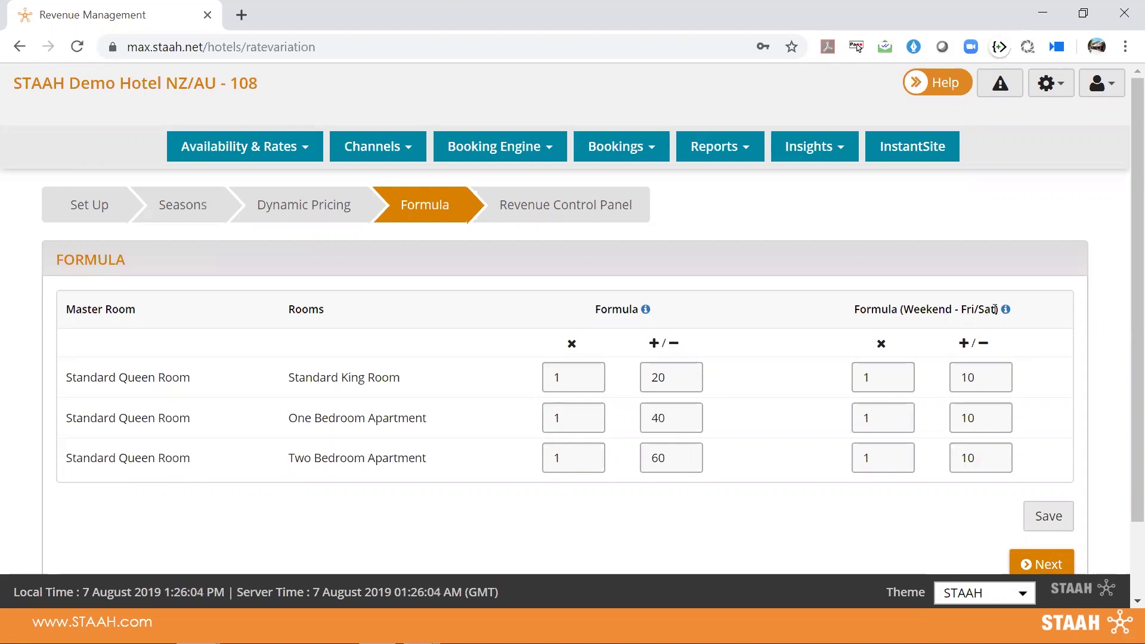
left_click_drag(995, 310, 962, 310)
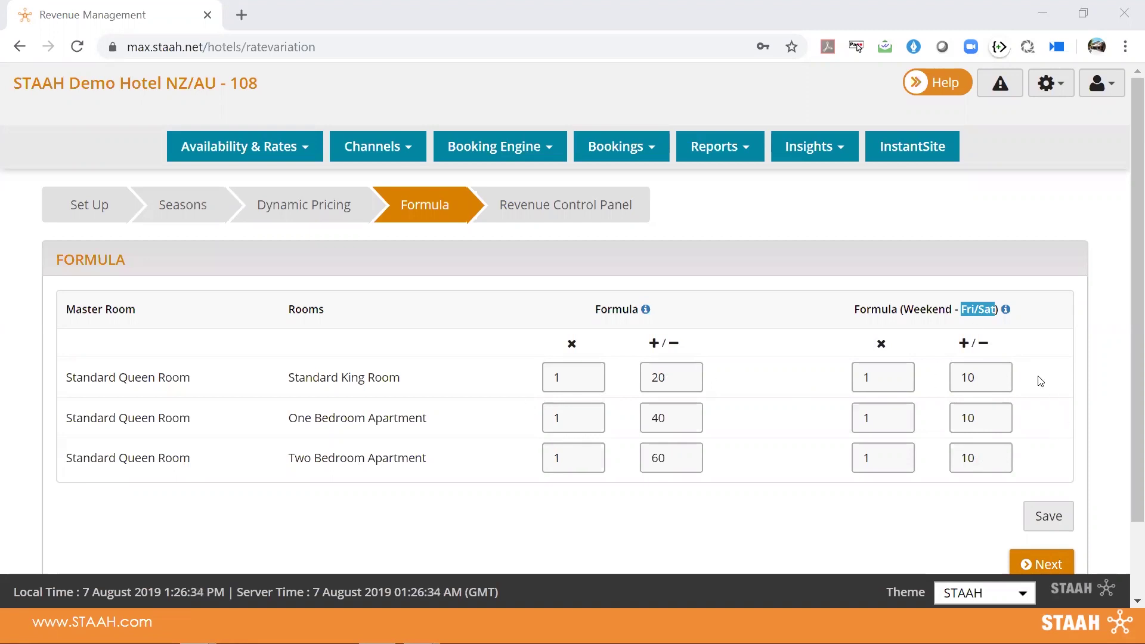
left_click(1043, 564)
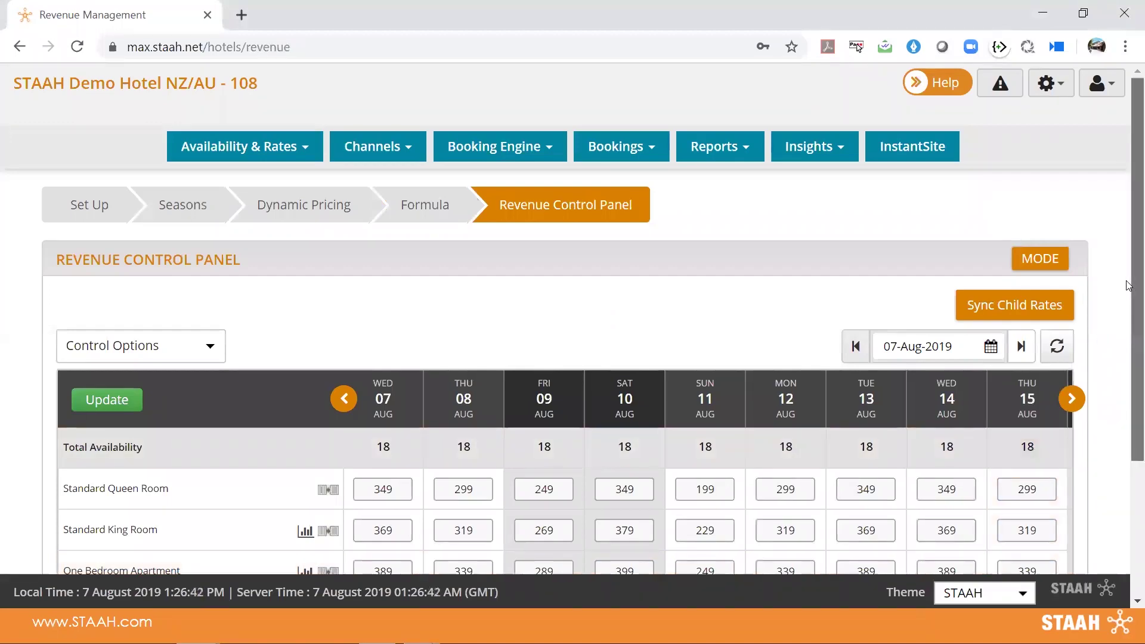
Override the child room rates from the Standard Queen master rate and push them to the OTAs
left_click_drag(1129, 286, 1130, 386)
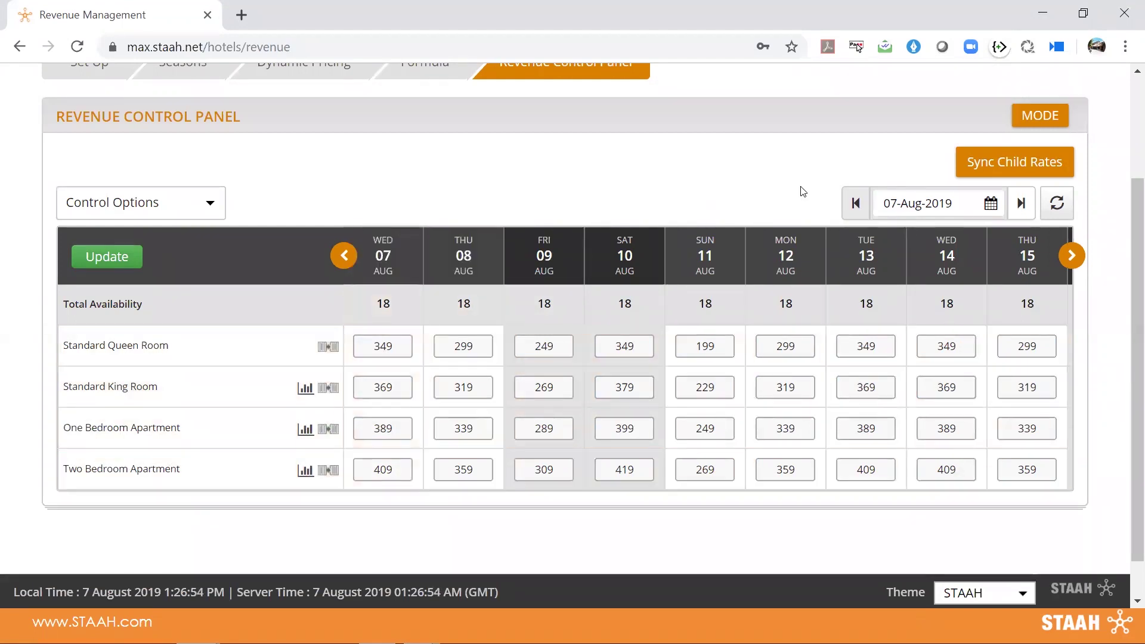
left_click(994, 157)
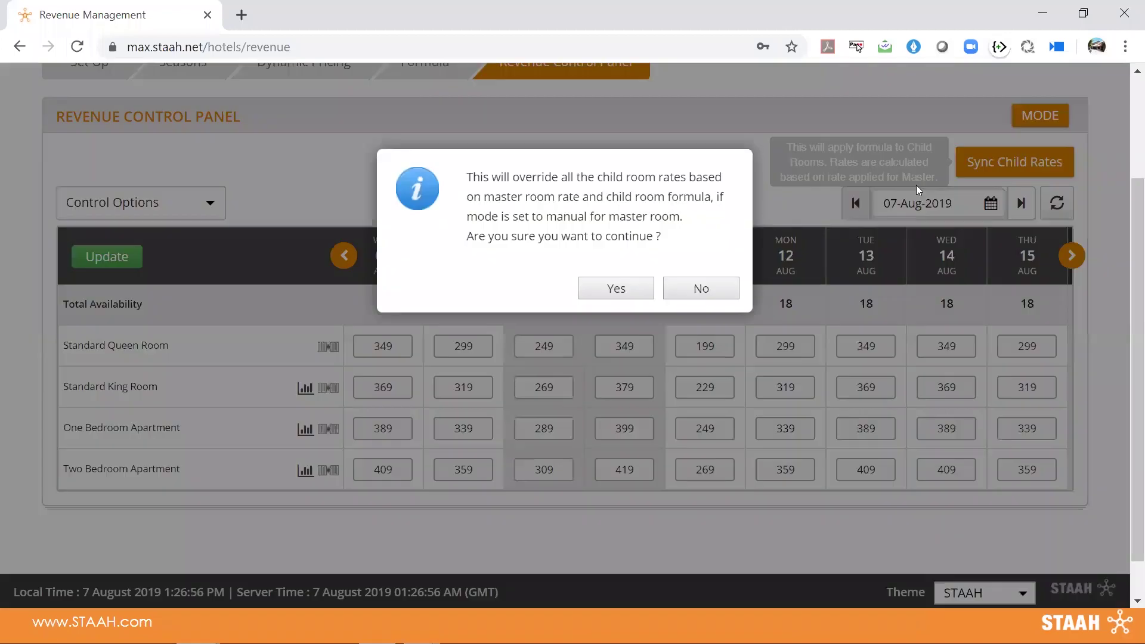
left_click(596, 395)
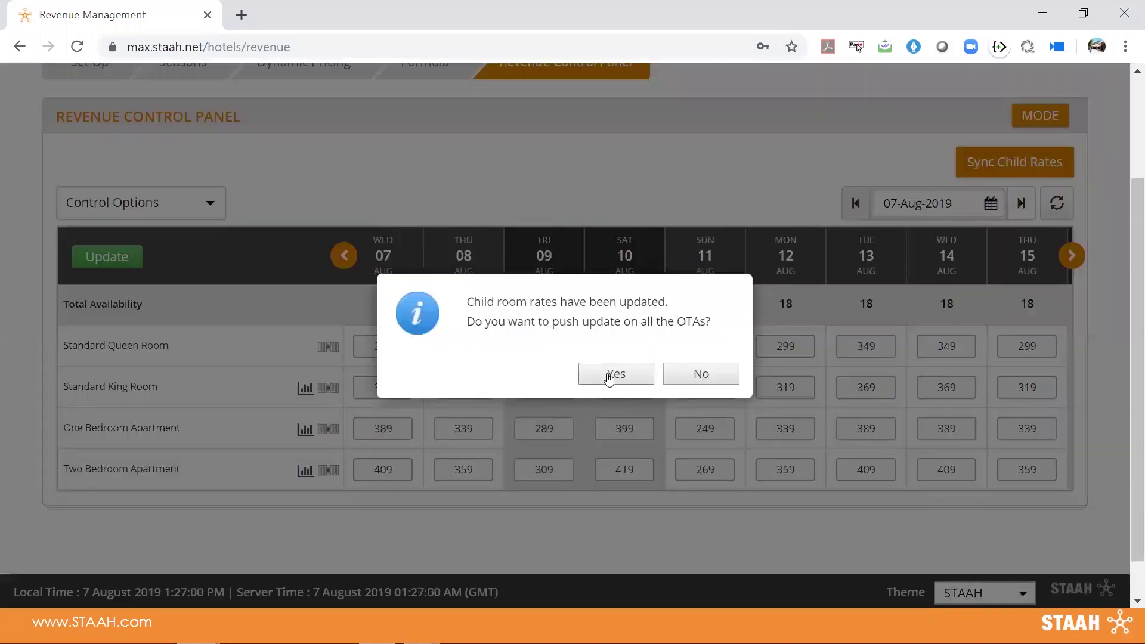
left_click(608, 376)
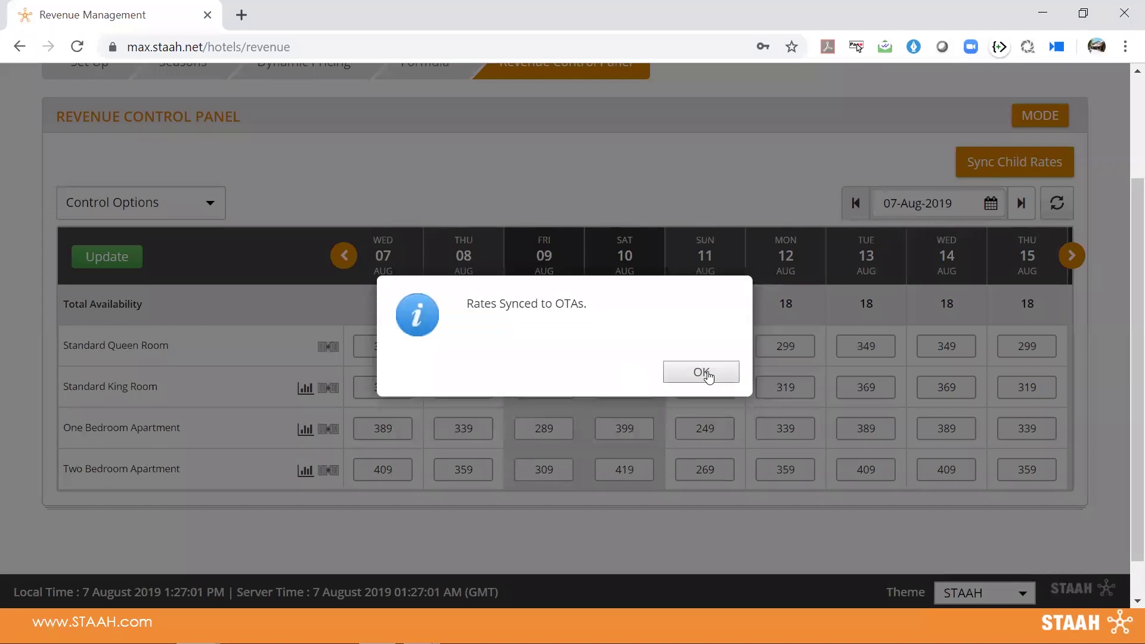
left_click(703, 372)
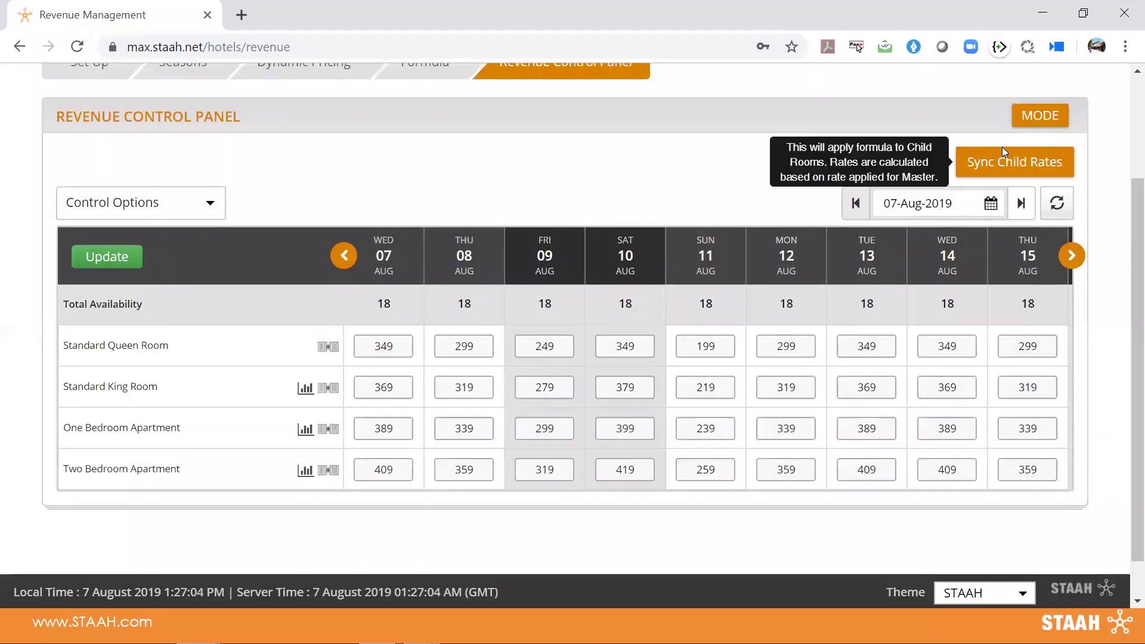
left_click(1054, 120)
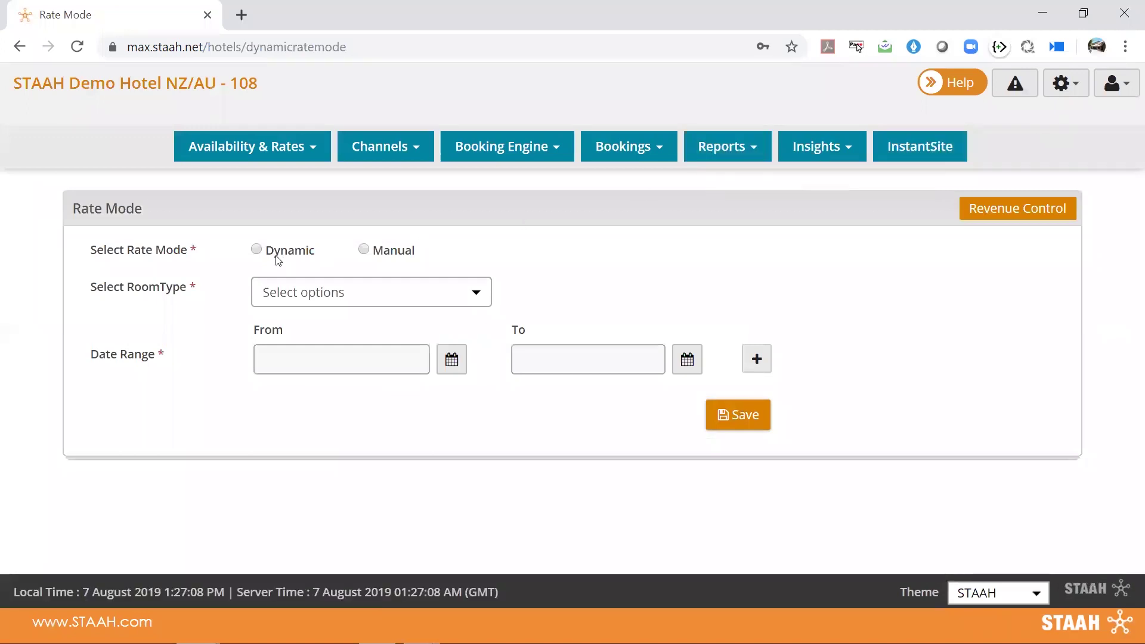
Choose Dynamic rate mode for all four room types
left_click(278, 260)
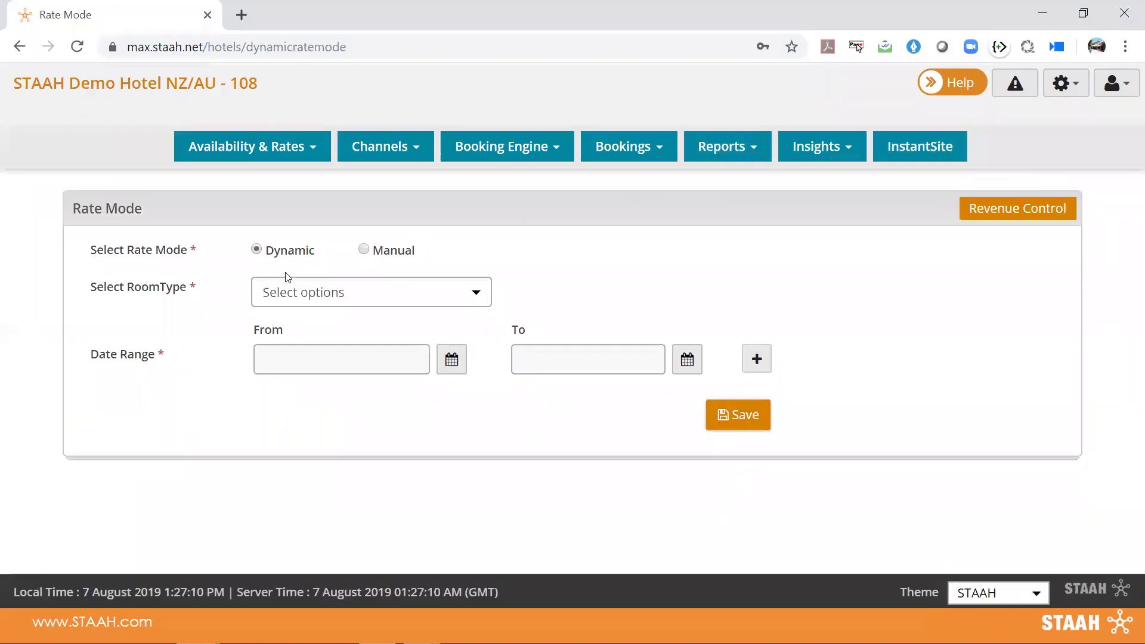
left_click(295, 292)
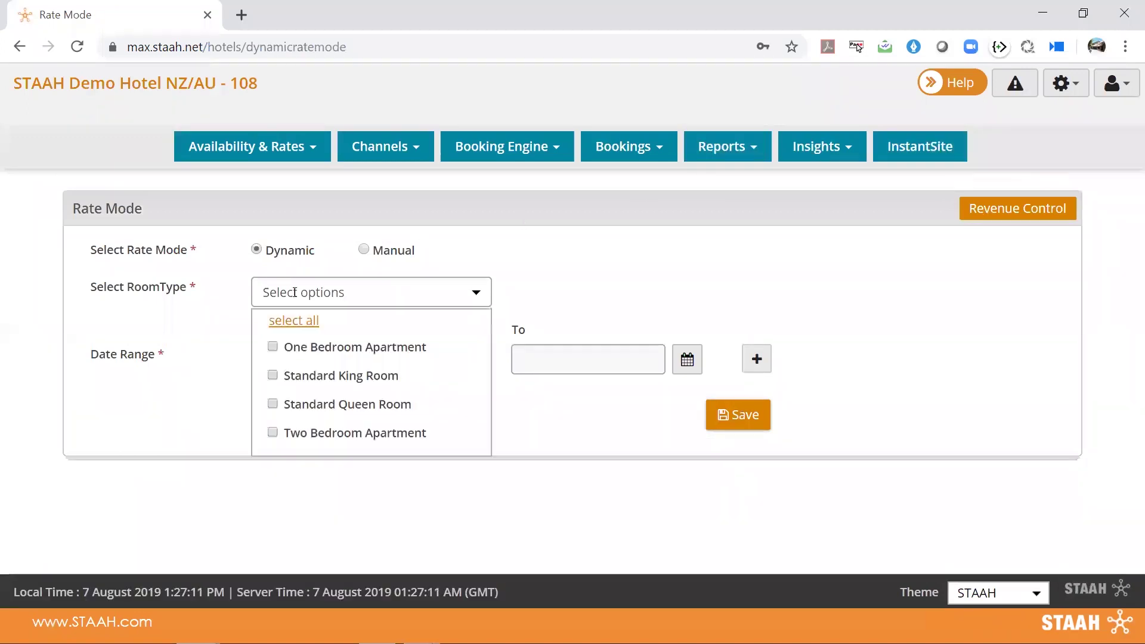
left_click(293, 322)
left_click(716, 353)
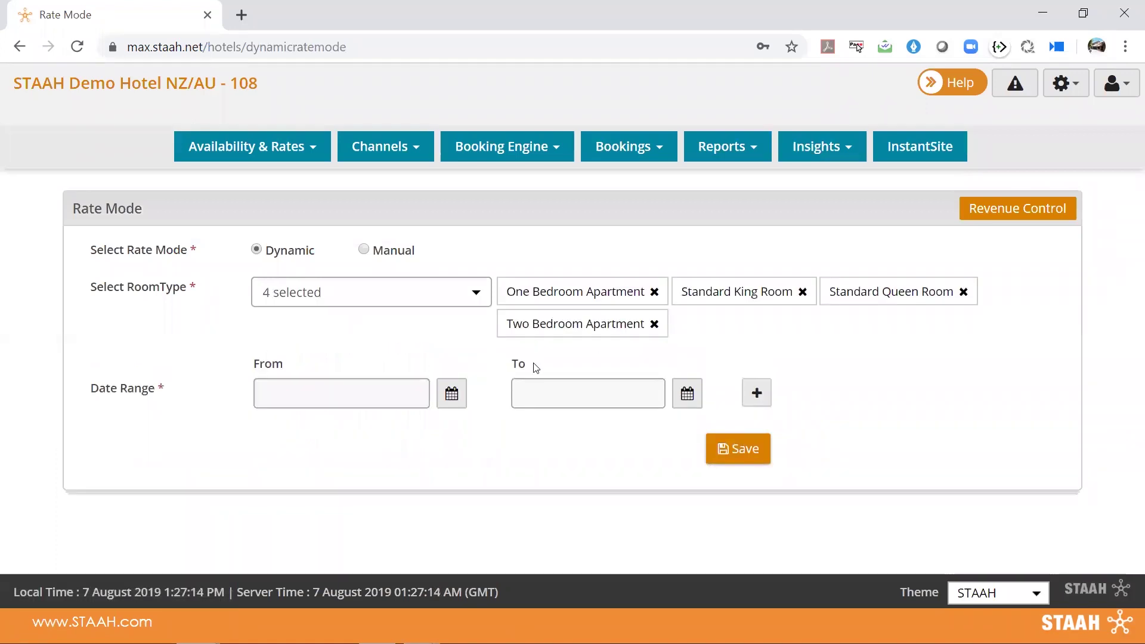
Apply the Dynamic mode from 7 Aug 2019 to 31 Dec 2019 and save it
left_click(452, 394)
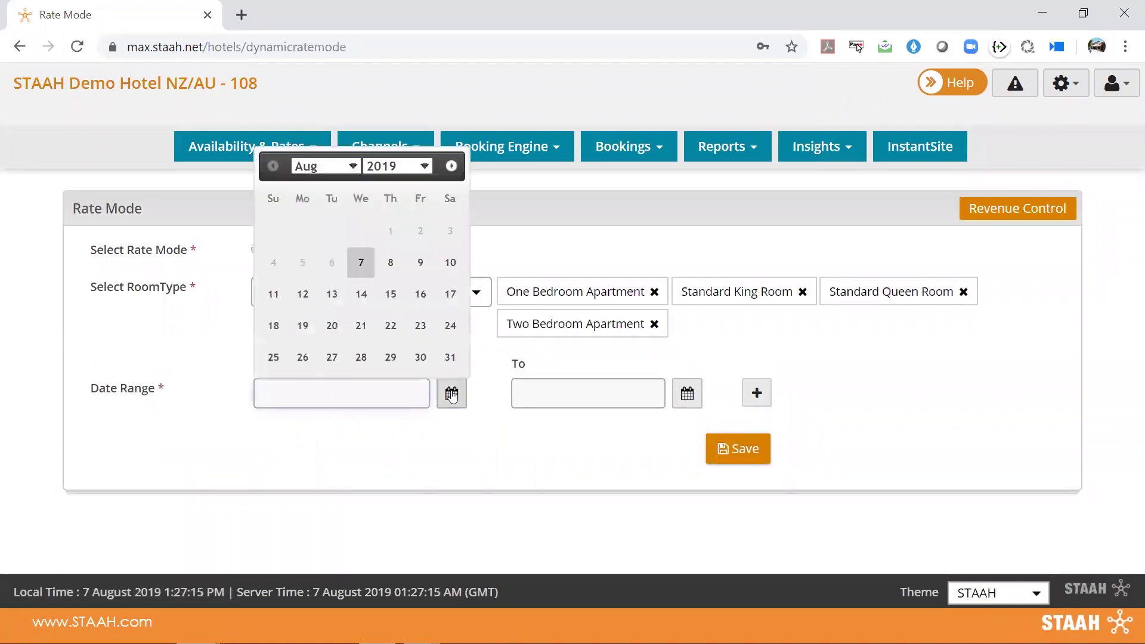
left_click(361, 263)
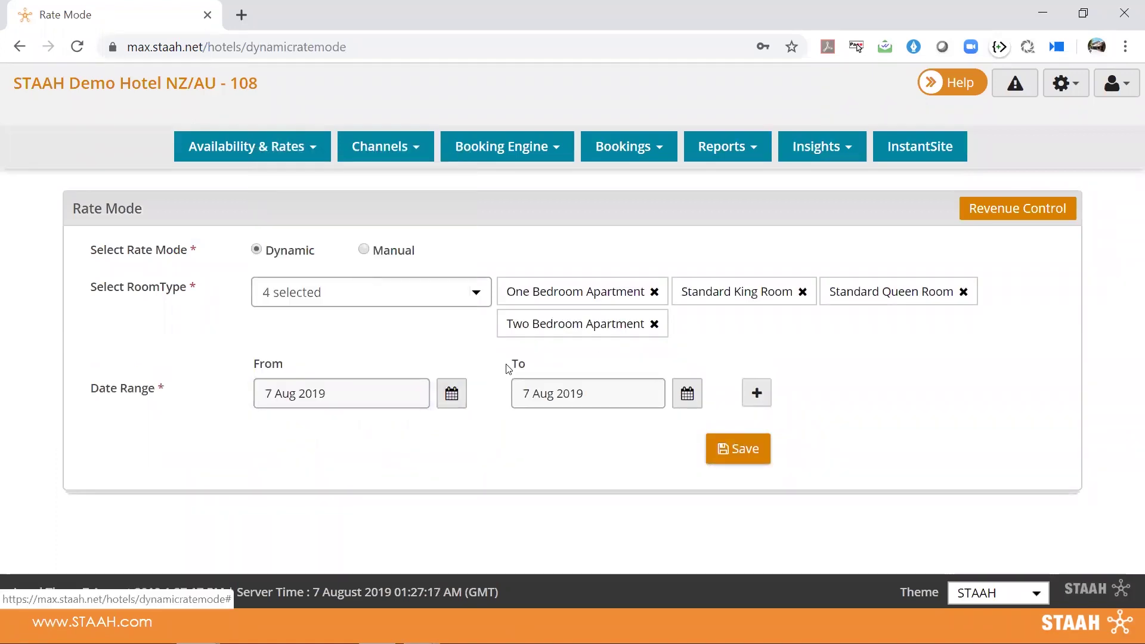
left_click(687, 393)
left_click(593, 167)
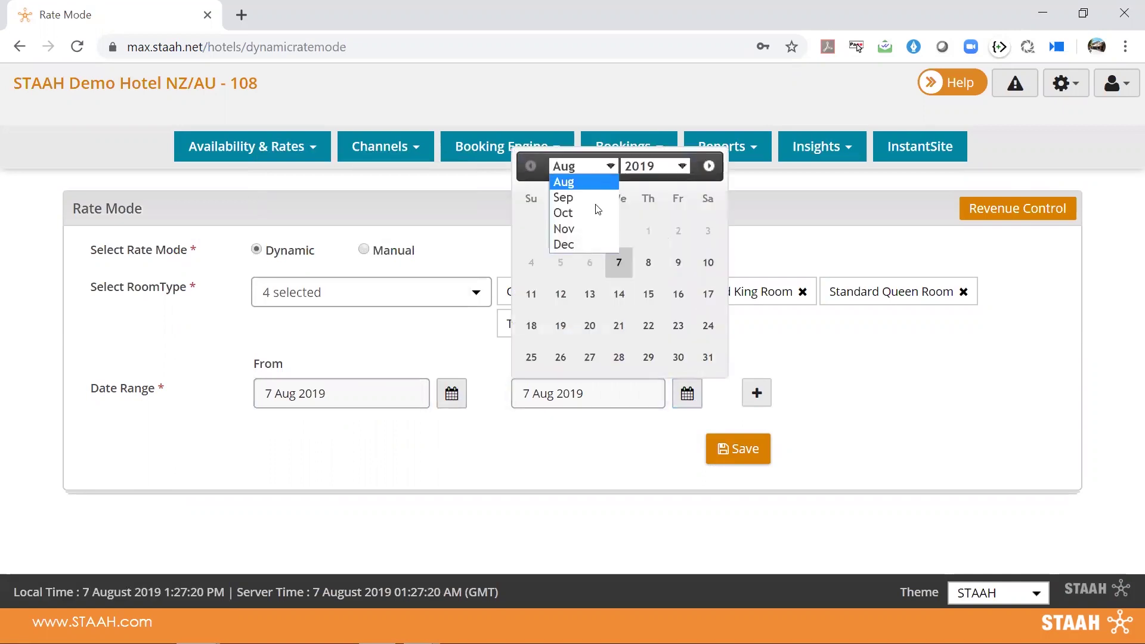
left_click(593, 241)
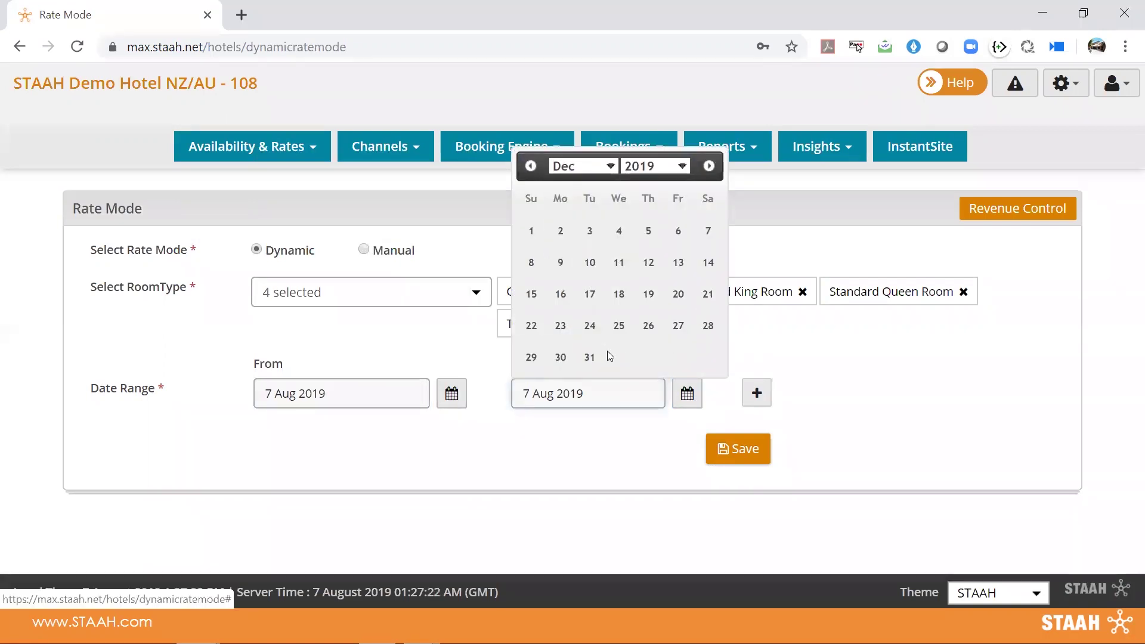
left_click(590, 358)
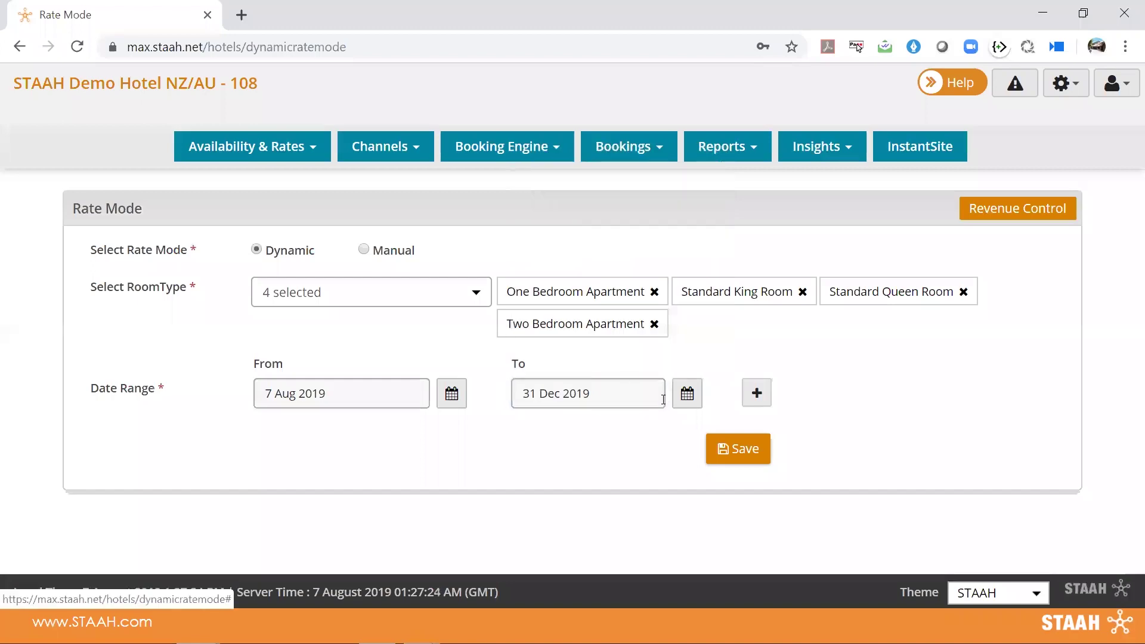
left_click(739, 449)
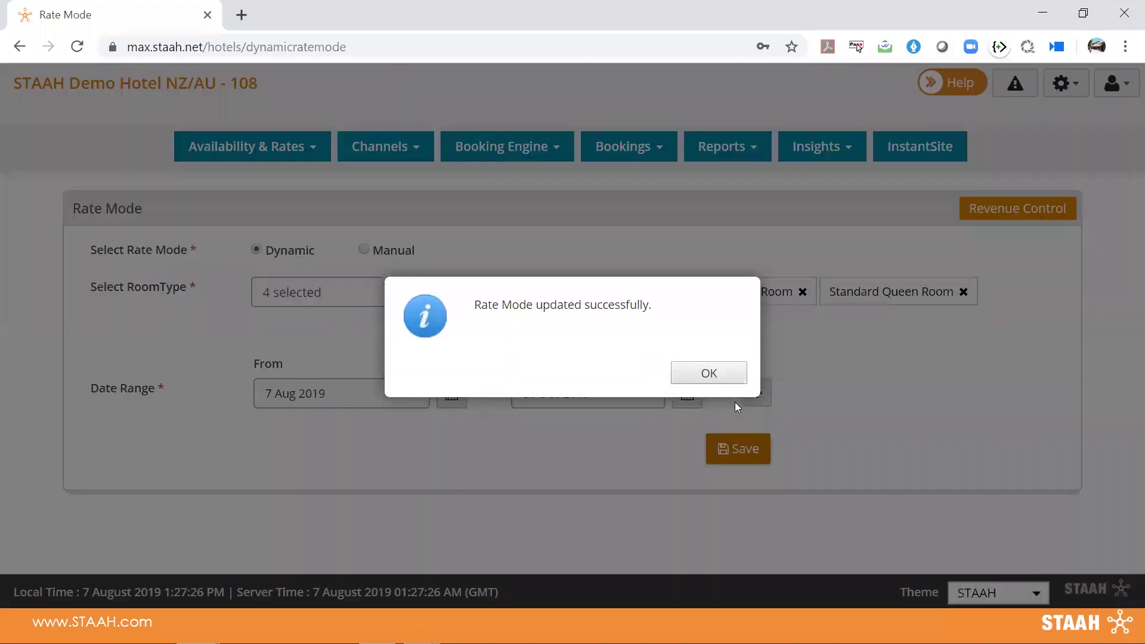
left_click(721, 378)
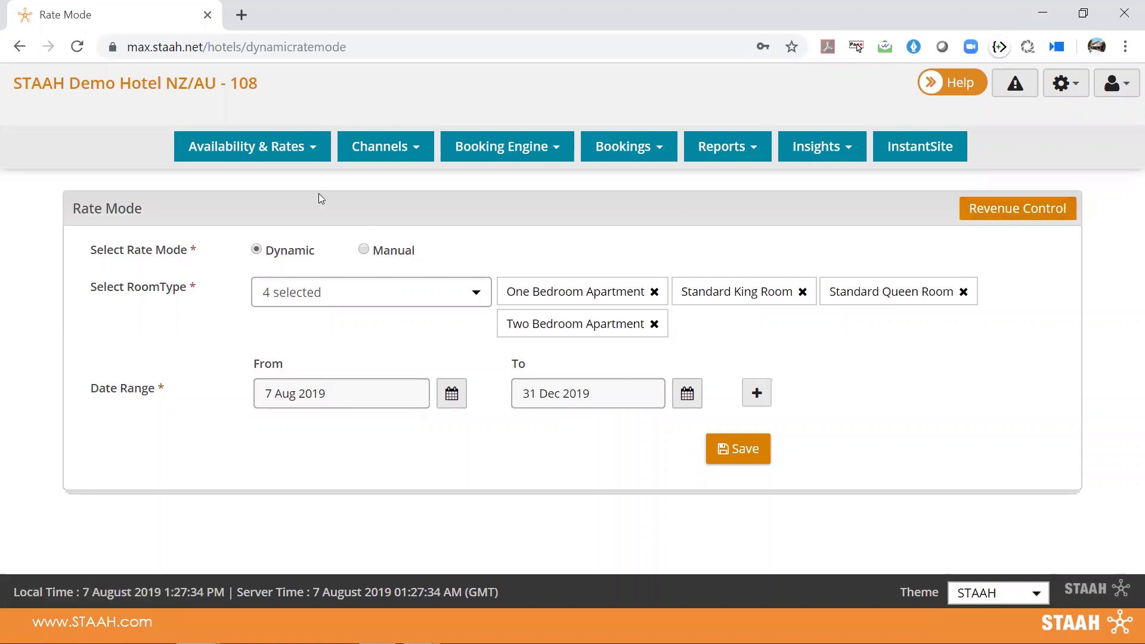
left_click(274, 150)
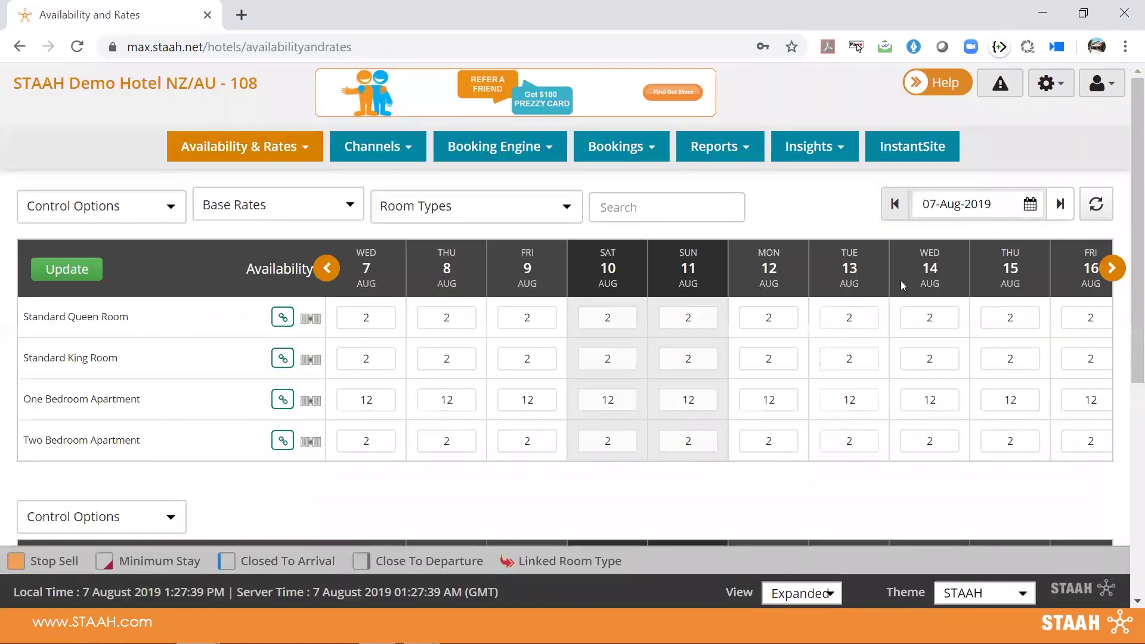
Select the Thu 8 Standard Queen Room rate of 399 in the grid
scroll(1128, 242, "down", 1)
scroll(1128, 242, "down", 3)
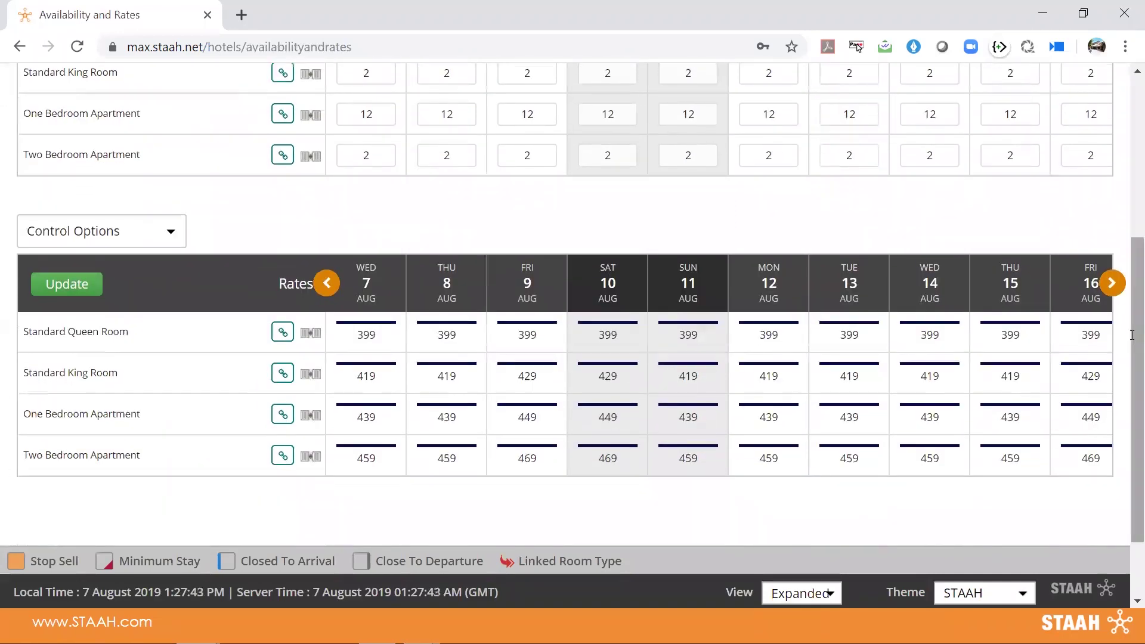
double_click(448, 335)
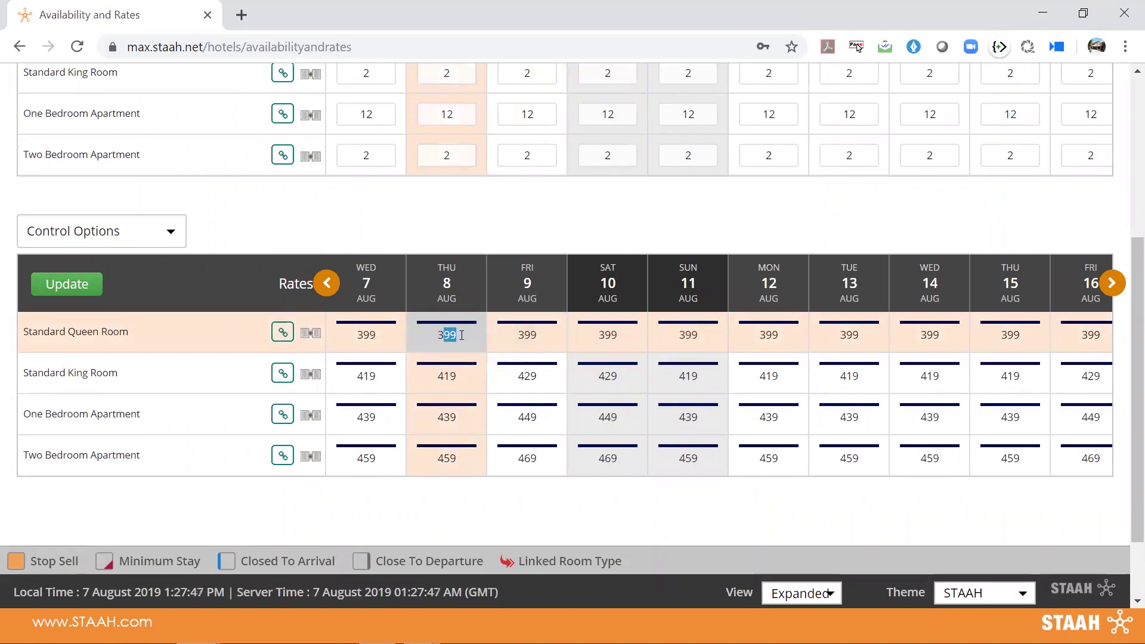
double_click(453, 335)
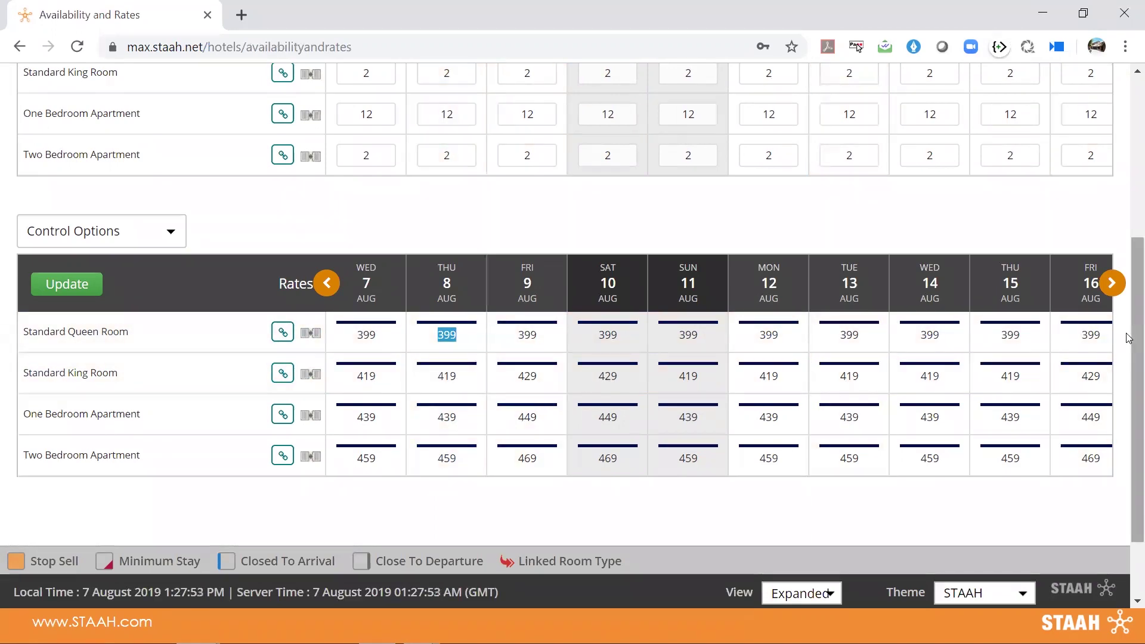
Open Bulk Update from the Availability & Rates menu
scroll(1130, 323, "up", 1)
scroll(1130, 316, "up", 5)
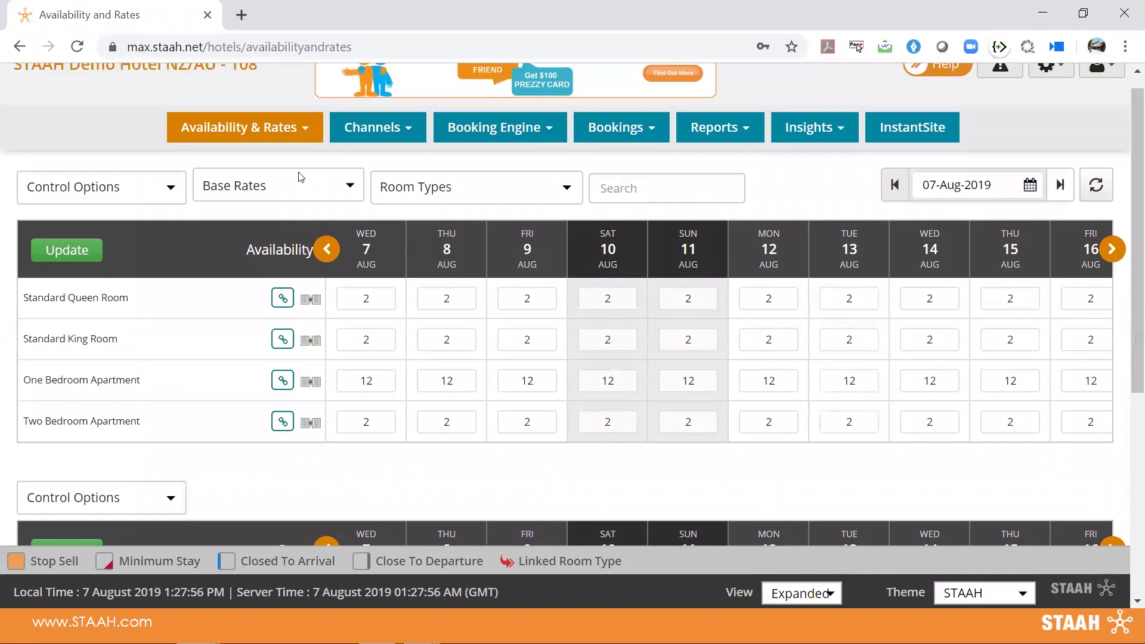
mouse_move(274, 136)
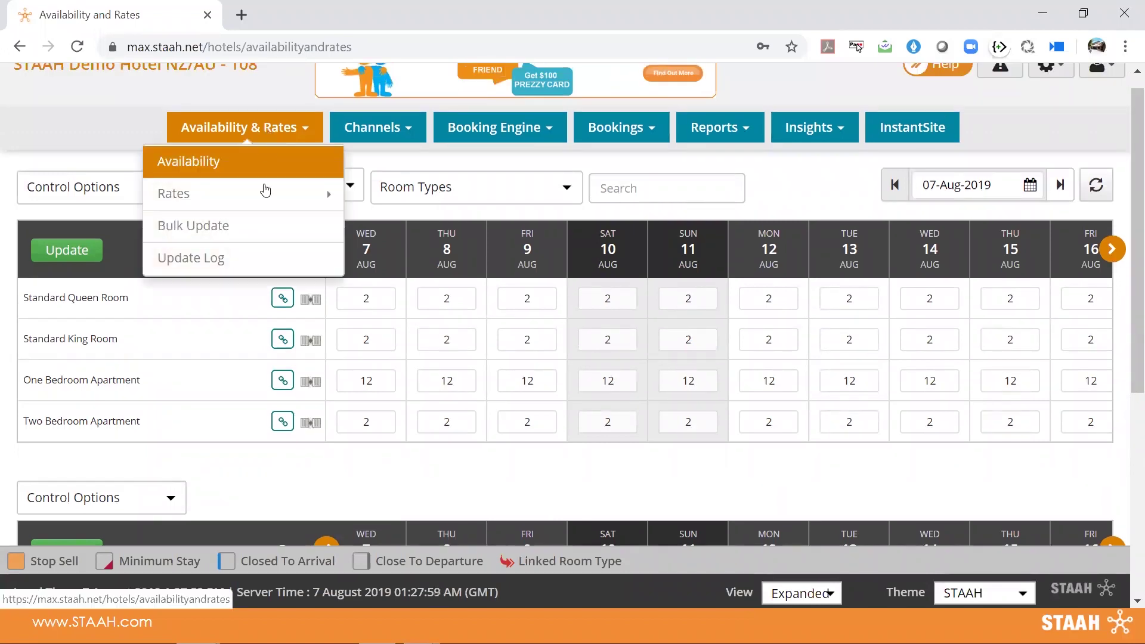
left_click(269, 229)
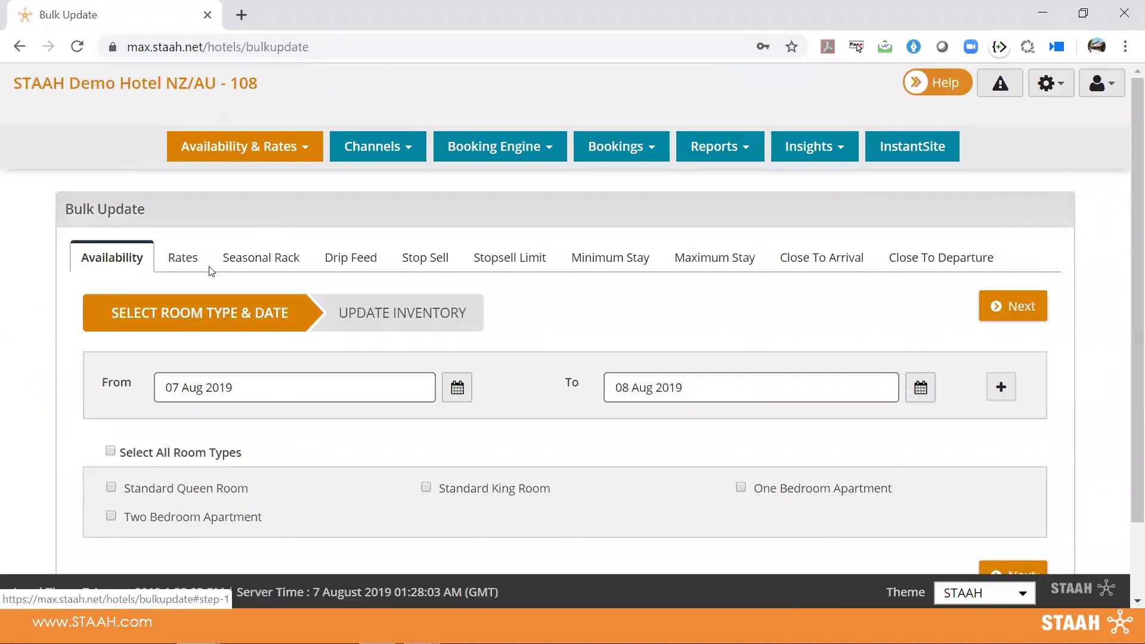
Start a bulk rate update from 8 Aug 2019 covering all room types
left_click(202, 268)
left_click(409, 391)
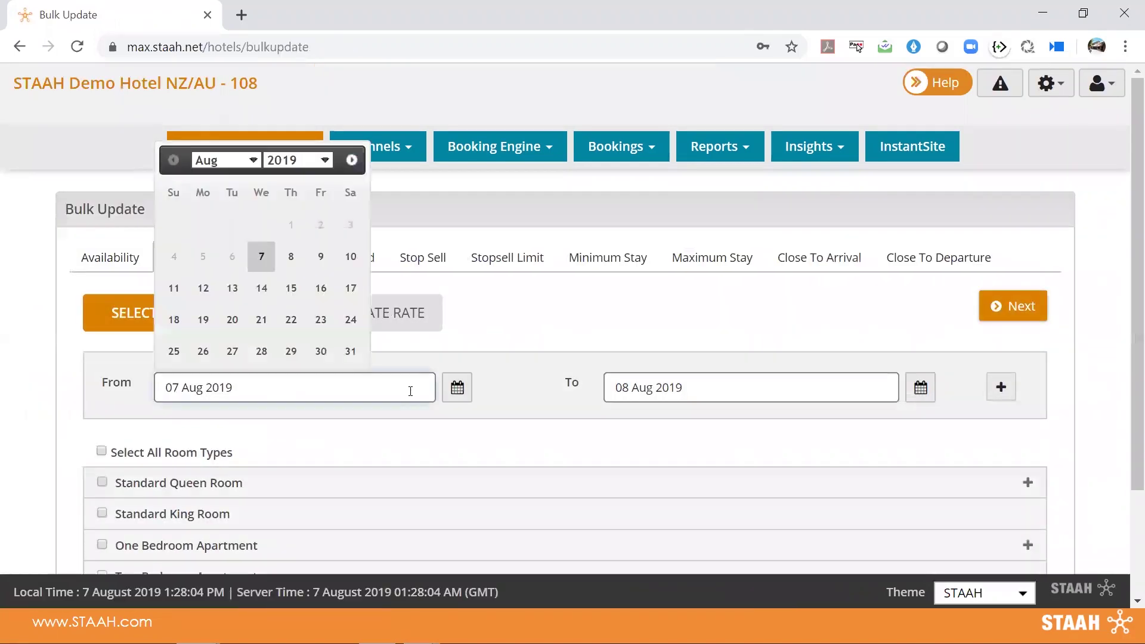
left_click(291, 257)
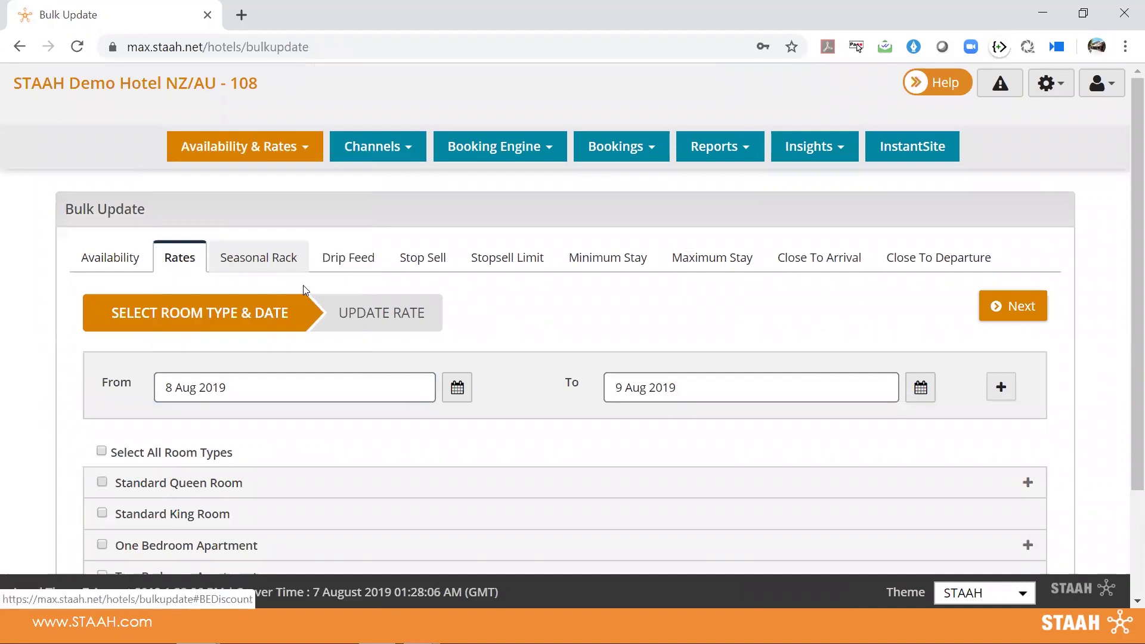
left_click(174, 458)
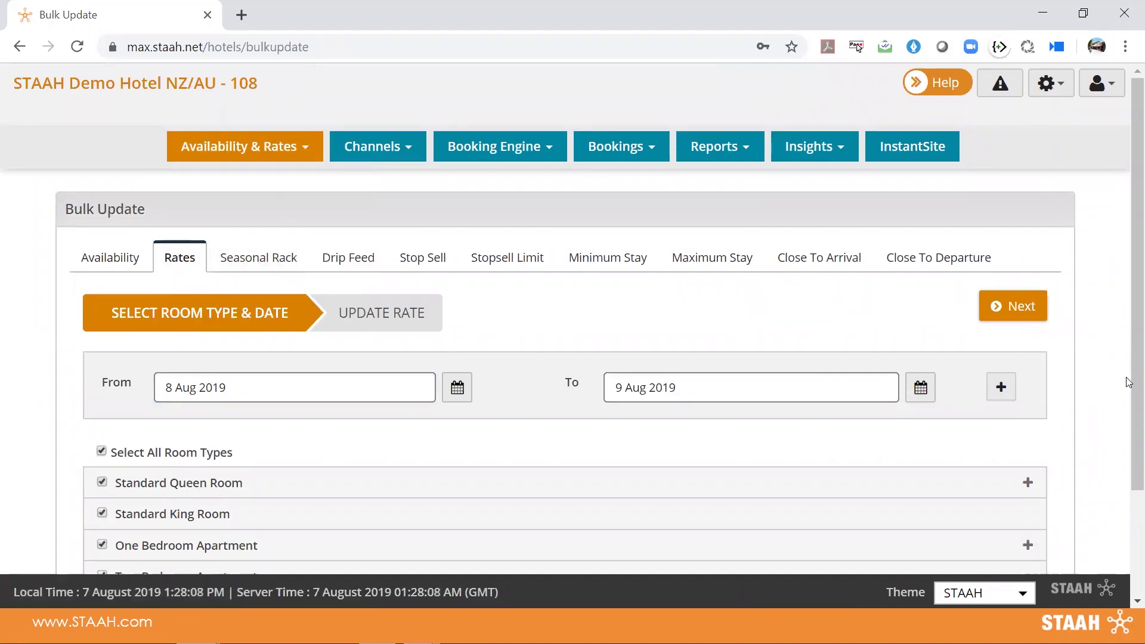
left_click_drag(1129, 385, 1128, 480)
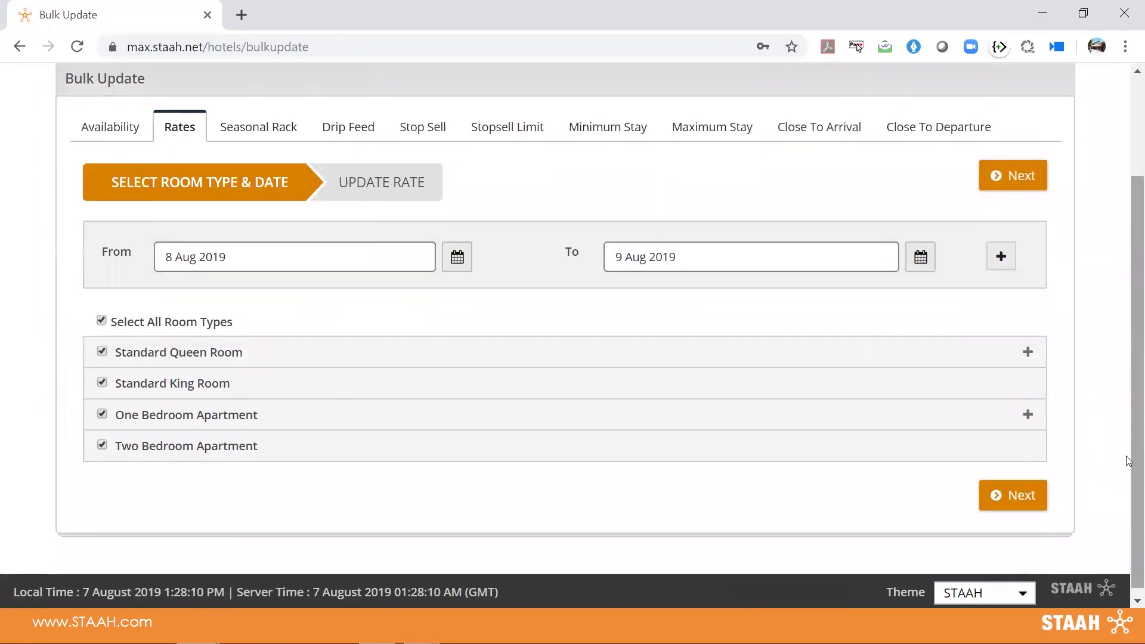
left_click(1026, 356)
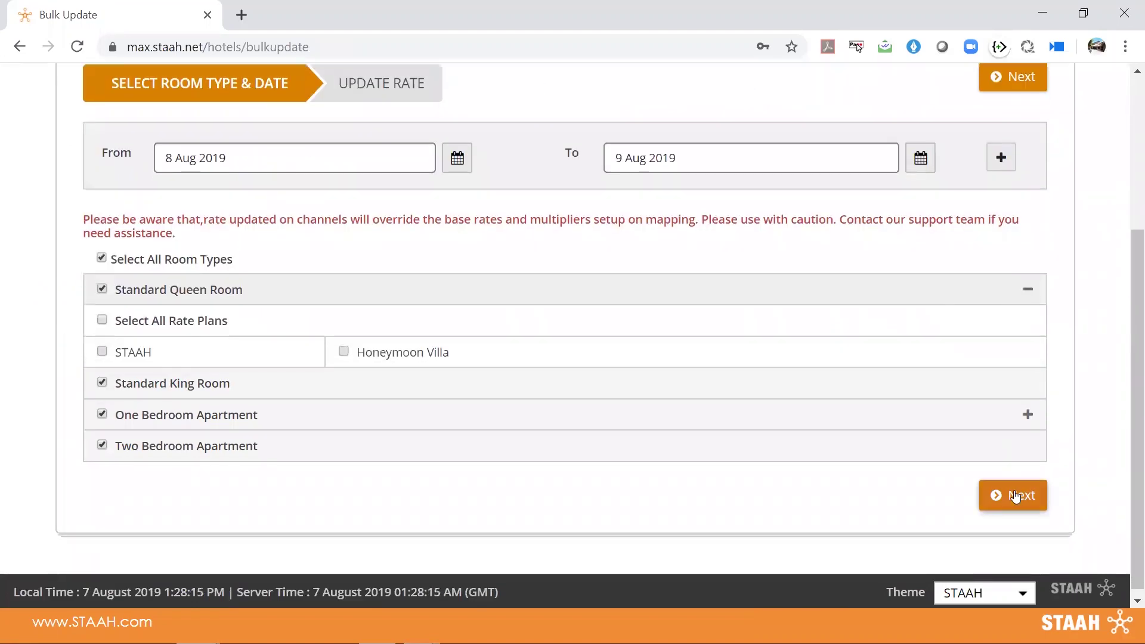
left_click(1016, 495)
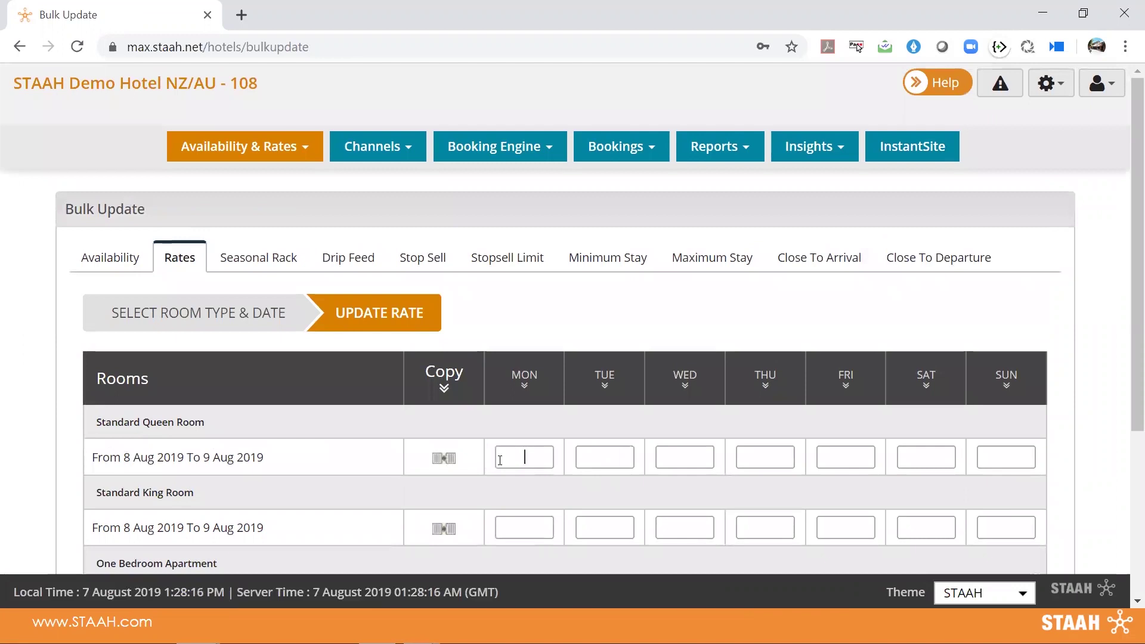
Fill every room type's rates with 199, submit, then reselect all room types
type("199")
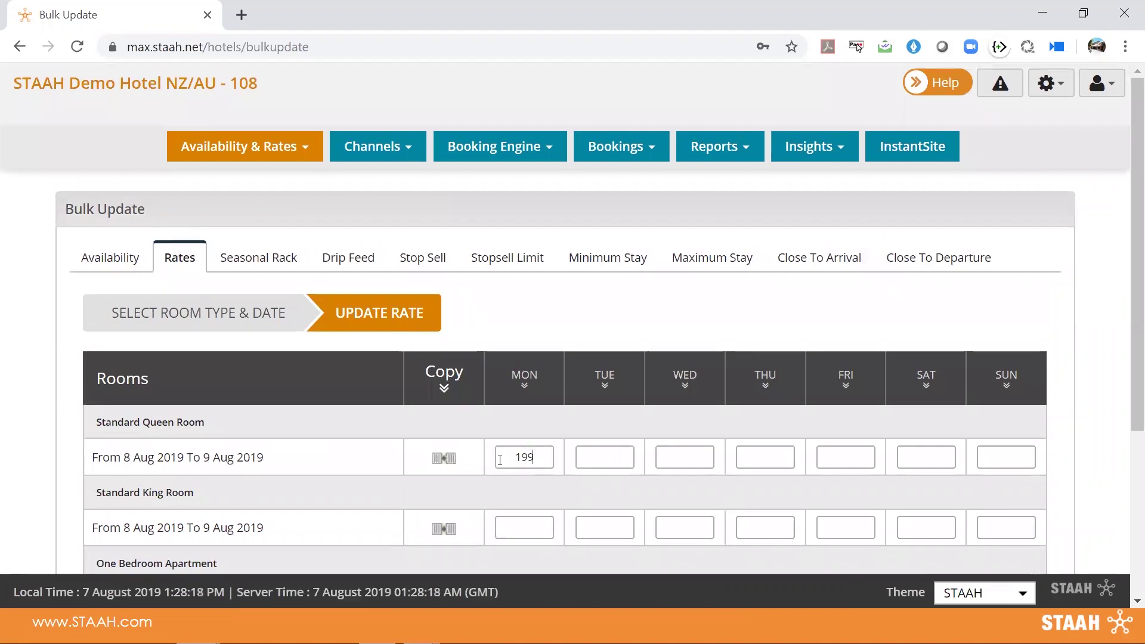
left_click(444, 459)
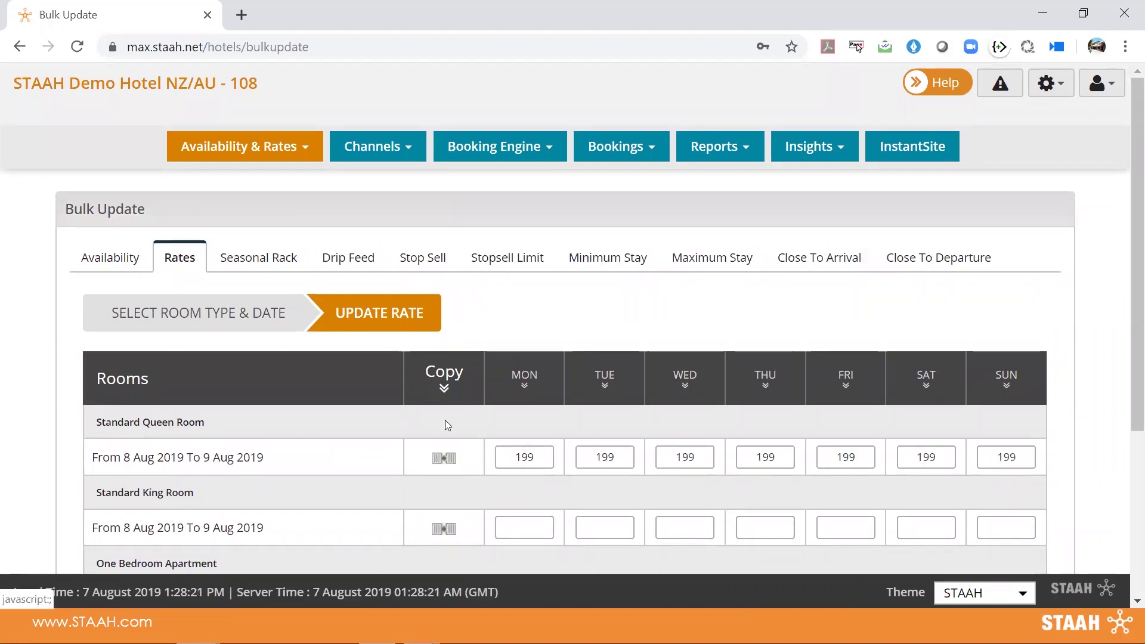
left_click(444, 388)
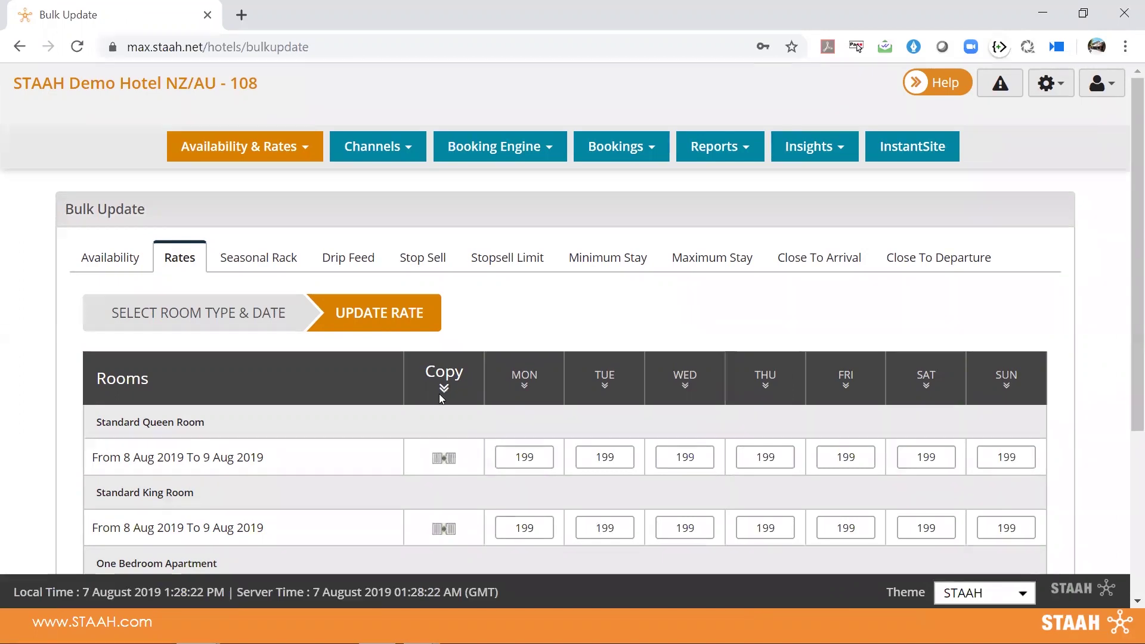
scroll(439, 394, "down", 4)
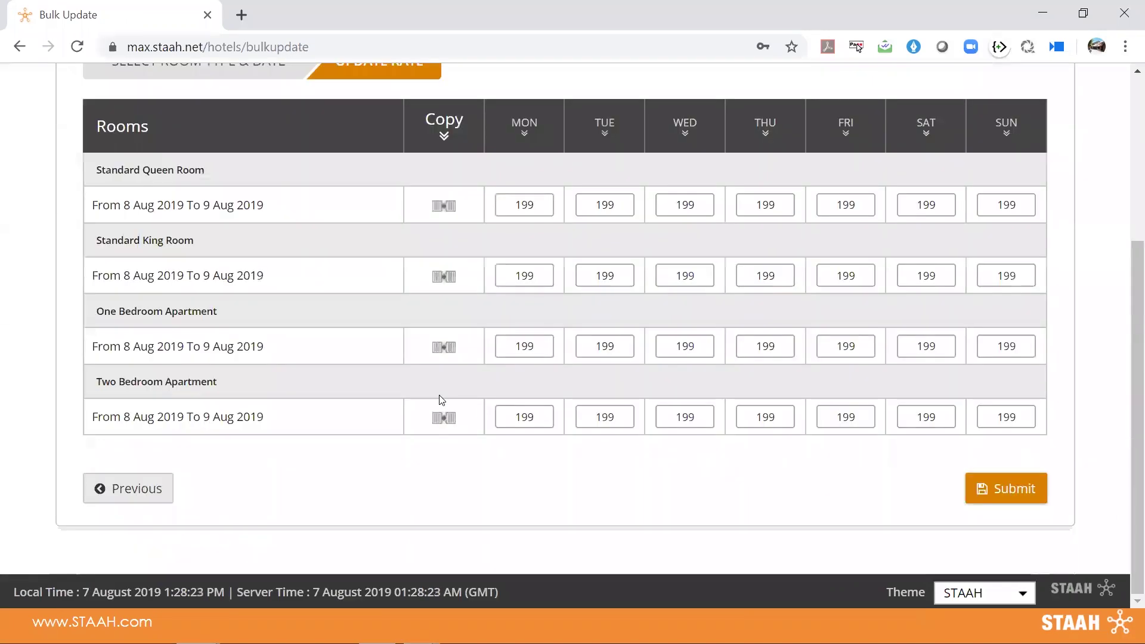
left_click(997, 488)
left_click(618, 385)
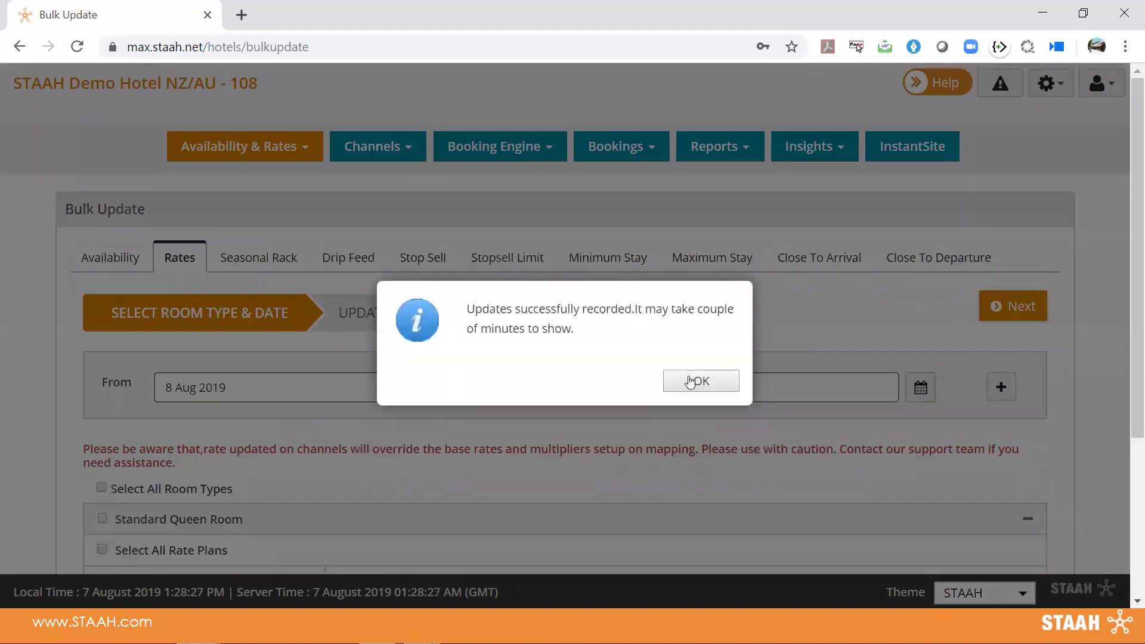
left_click(690, 382)
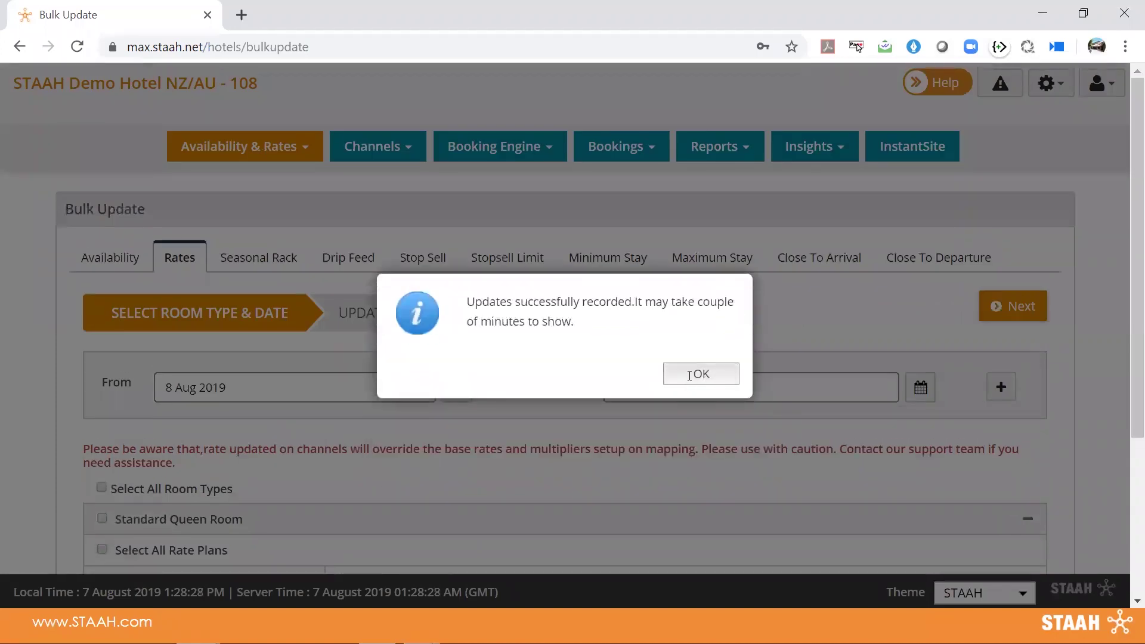
scroll(683, 403, "down", 4)
left_click(182, 254)
Copy a 500 rate across all four room types for 8–9 Aug 2019 and submit
left_click(1003, 488)
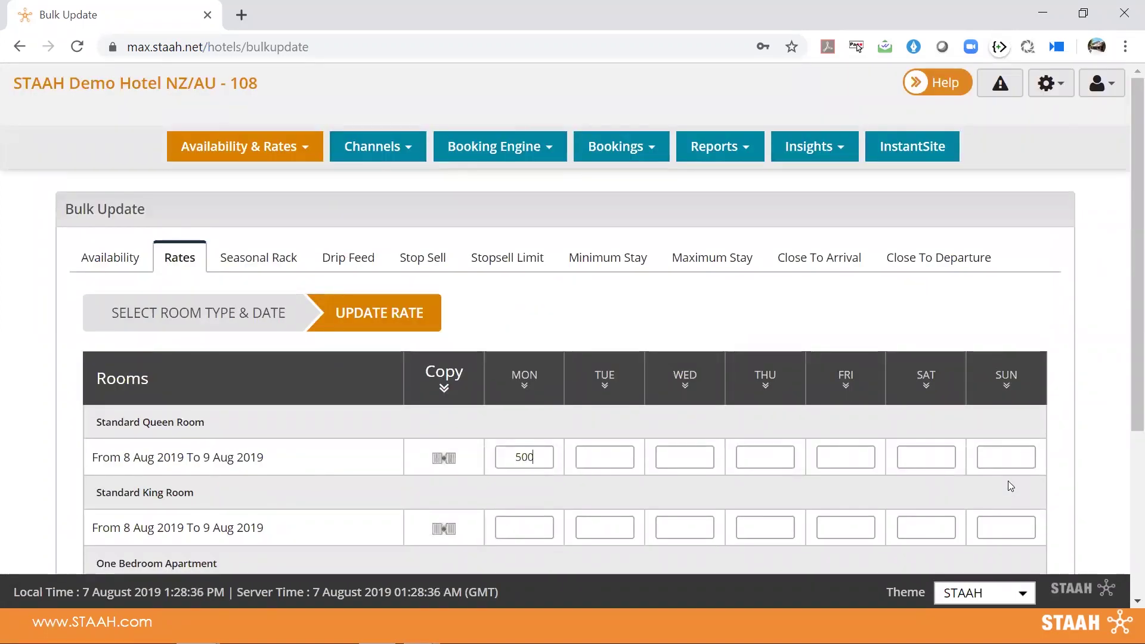
left_click(452, 466)
left_click(442, 388)
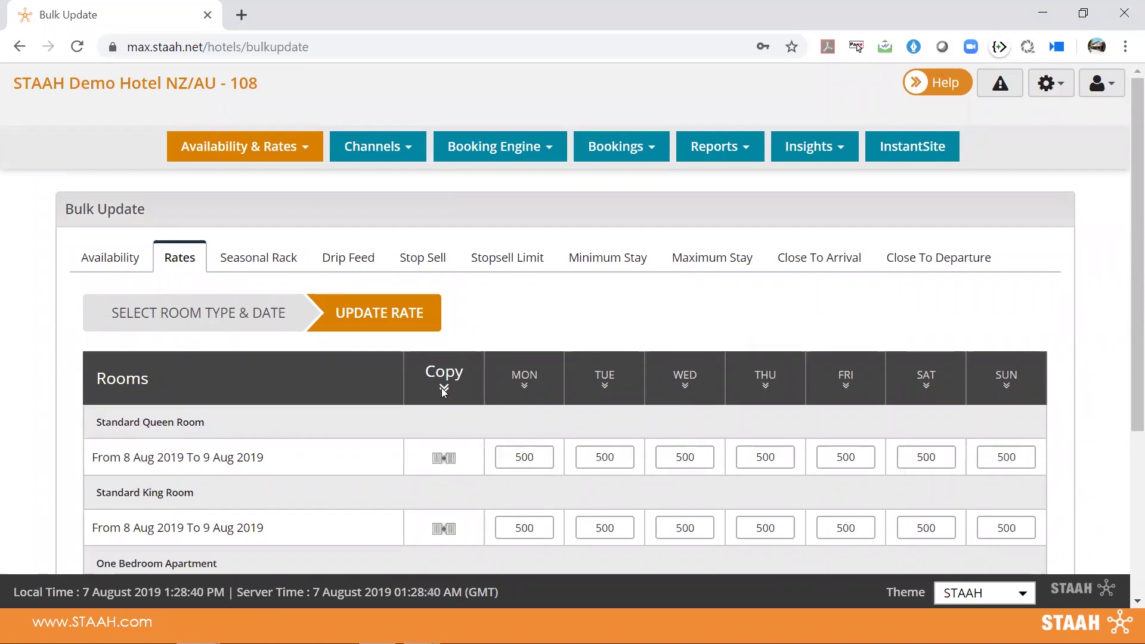
scroll(489, 406, "down", 4)
left_click(996, 480)
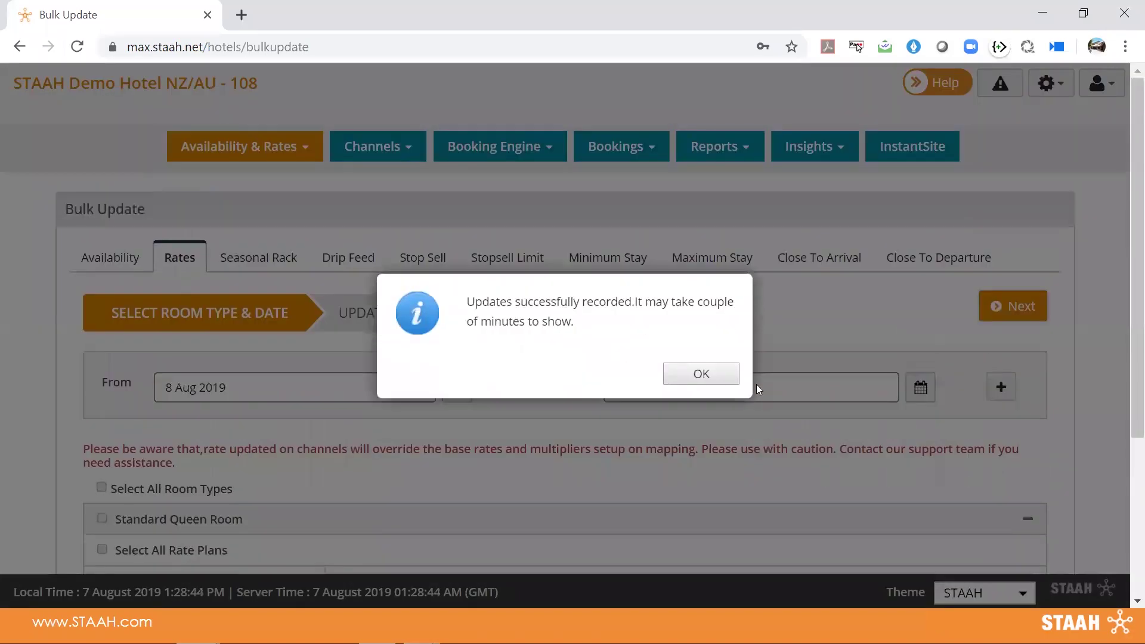
left_click(702, 374)
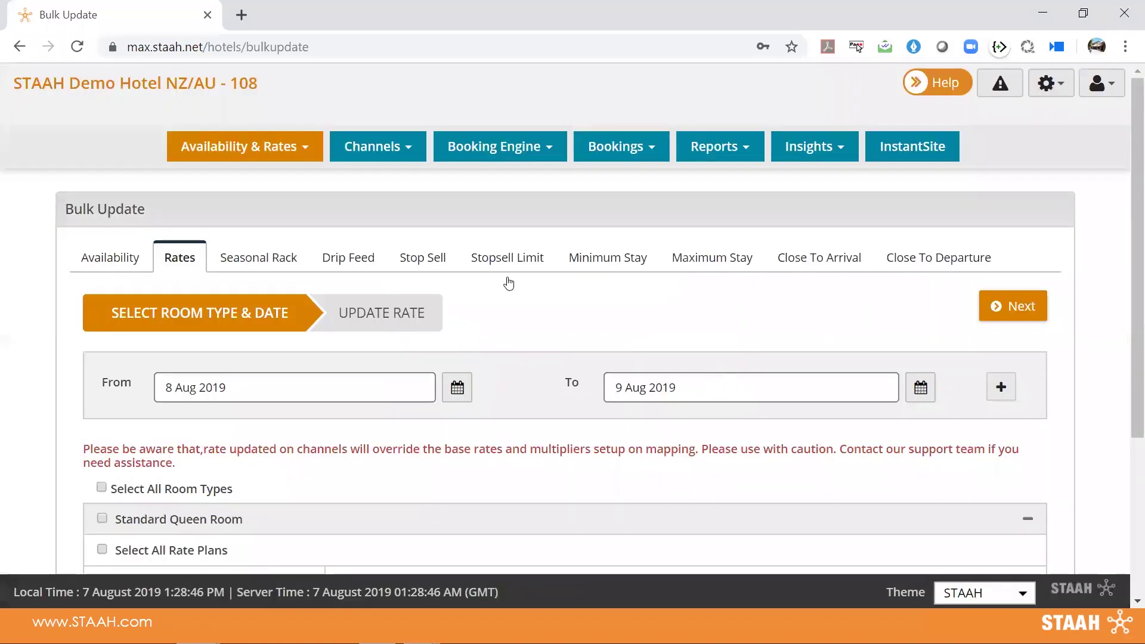
left_click(255, 149)
left_click(255, 149)
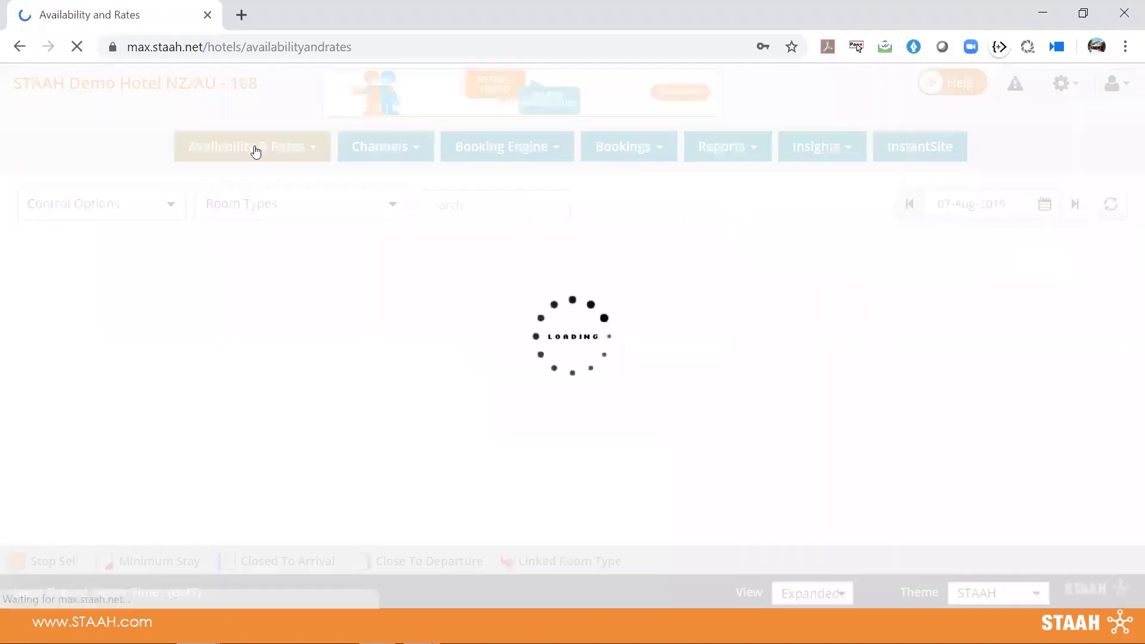
Scroll down to the Rates grid and reload the page to refresh the room rates
scroll(1130, 345, "down", 3)
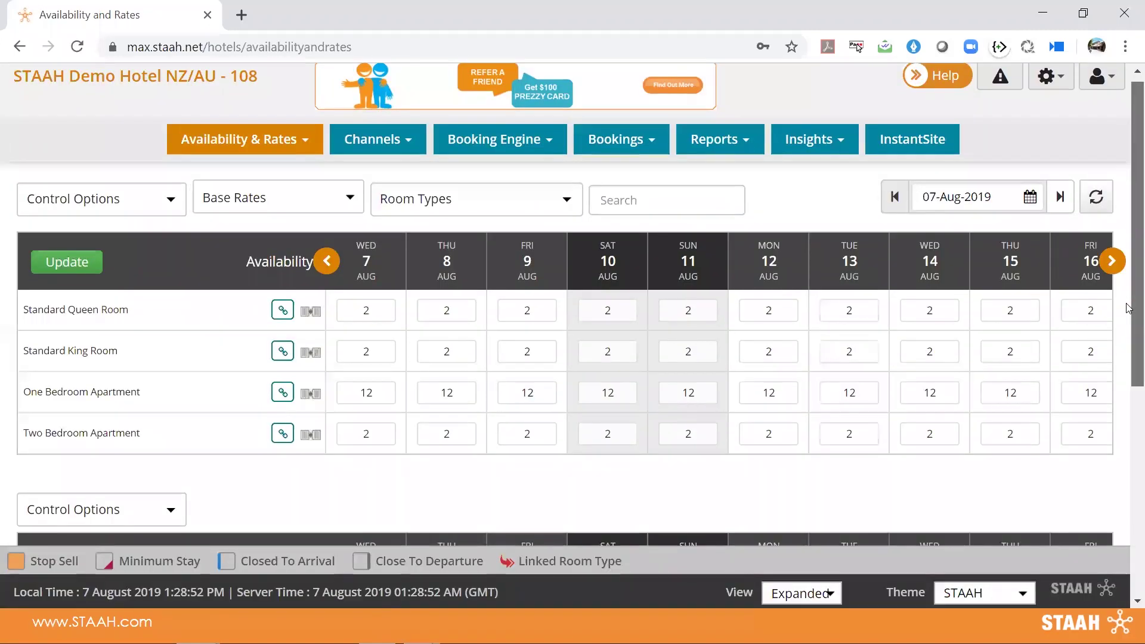
scroll(1130, 345, "down", 2)
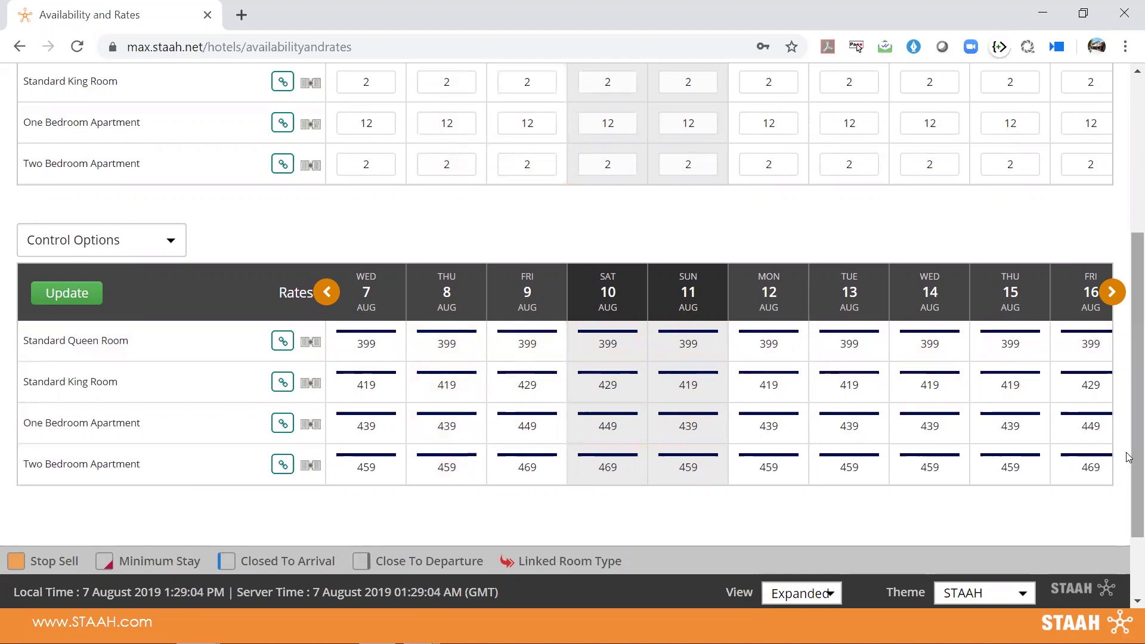
left_click_drag(1137, 439, 1127, 280)
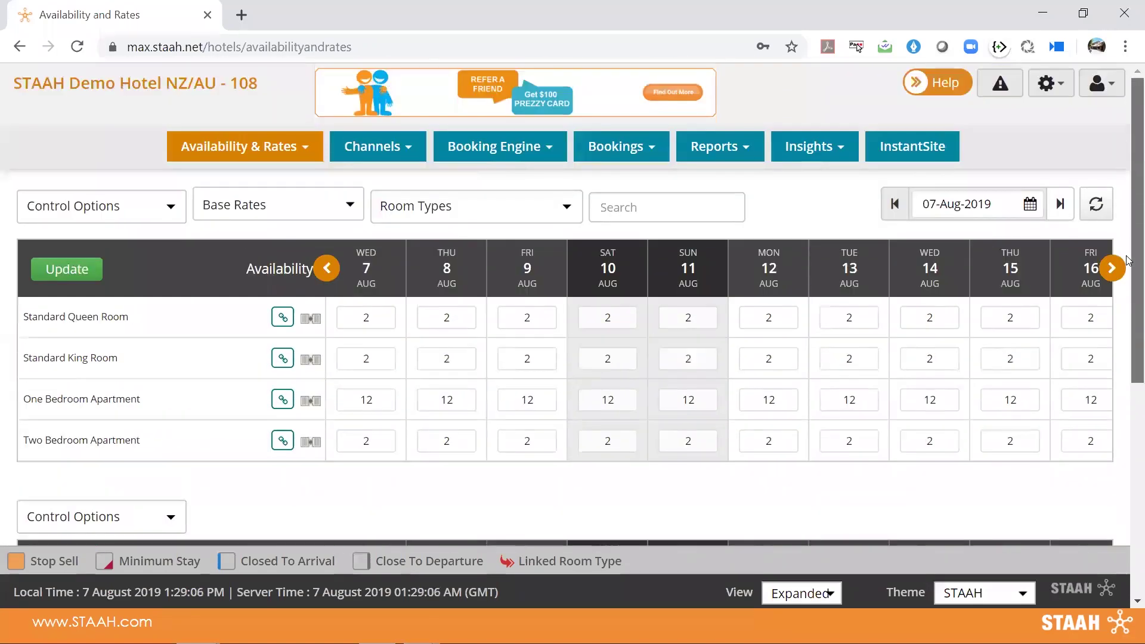
mouse_move(427, 203)
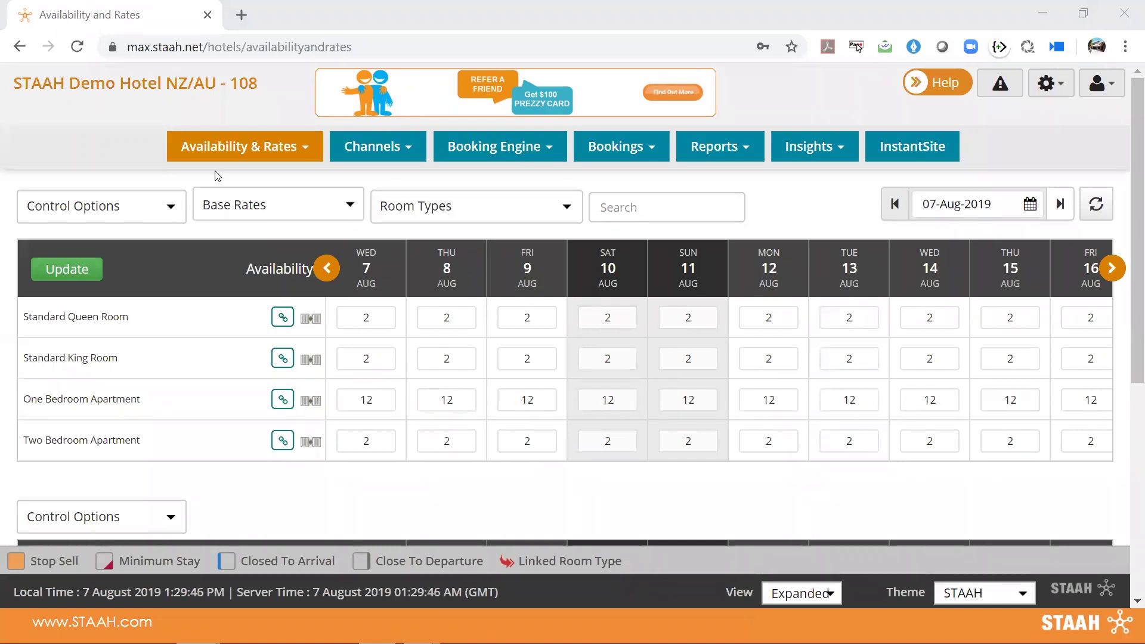
left_click(77, 46)
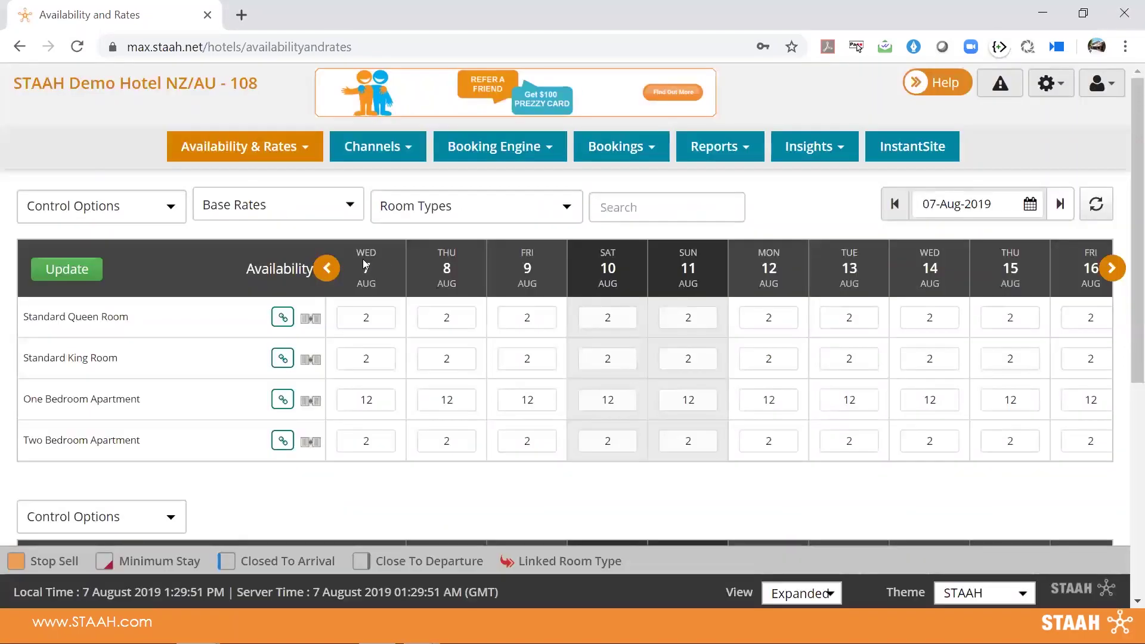
mouse_move(268, 150)
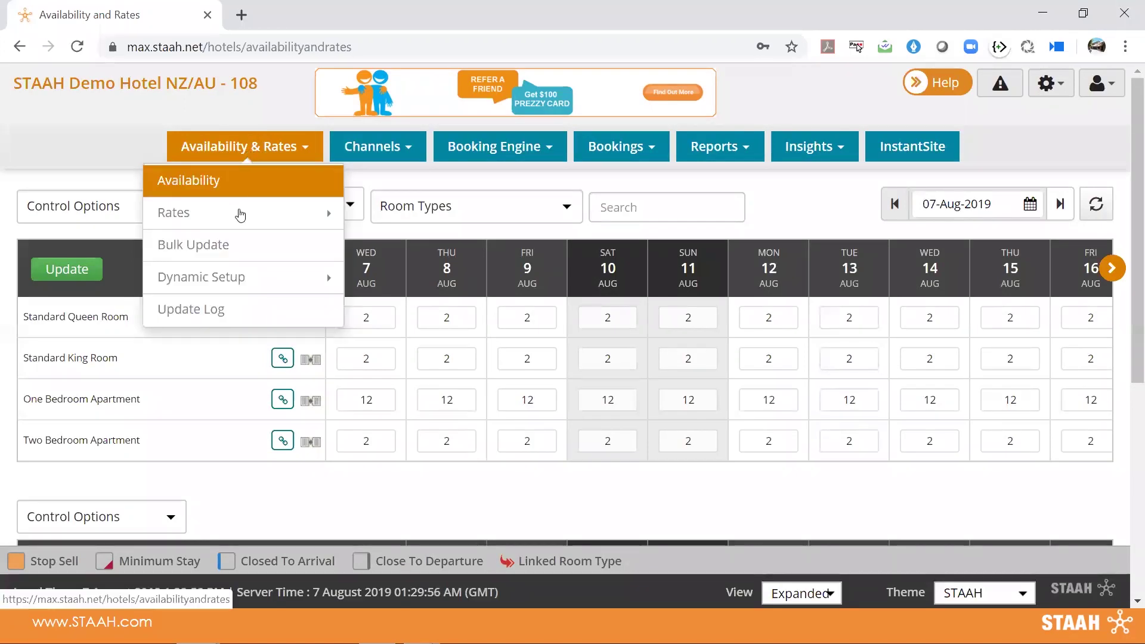
Assign the Low season to 7–31 Aug 2019 in the bulk seasonal dates
mouse_move(255, 289)
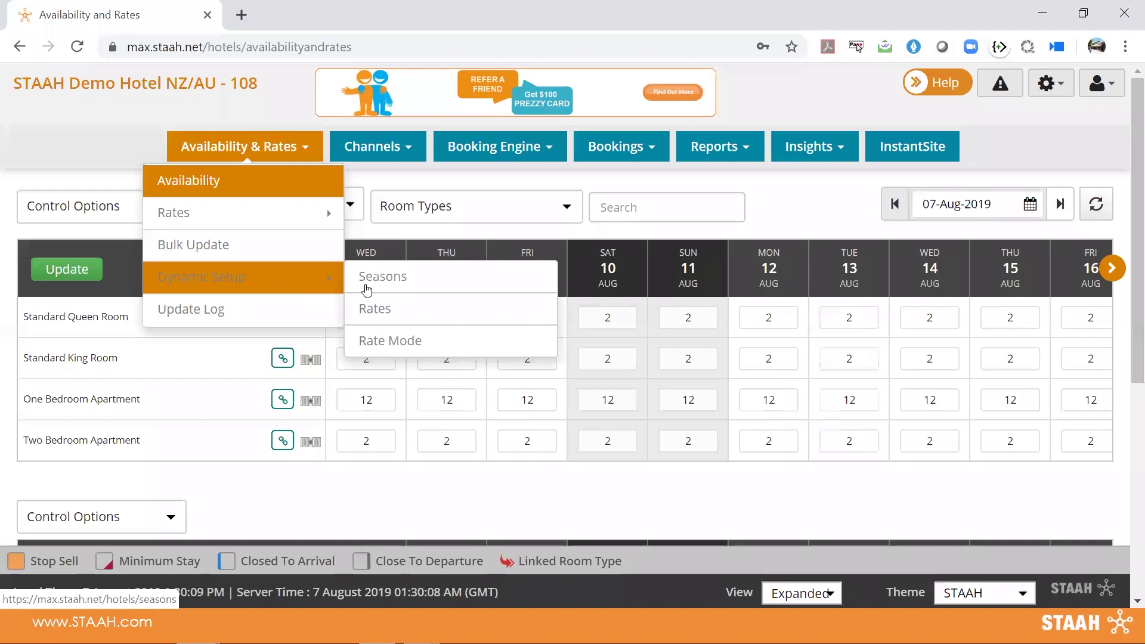
left_click(387, 286)
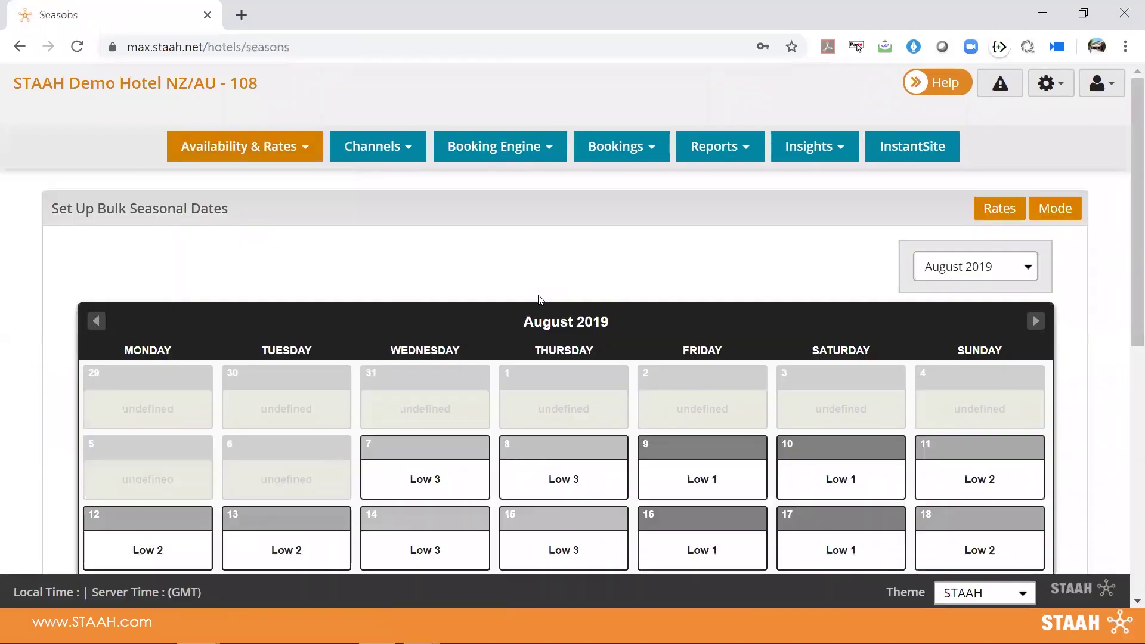
left_click_drag(1130, 238, 1125, 467)
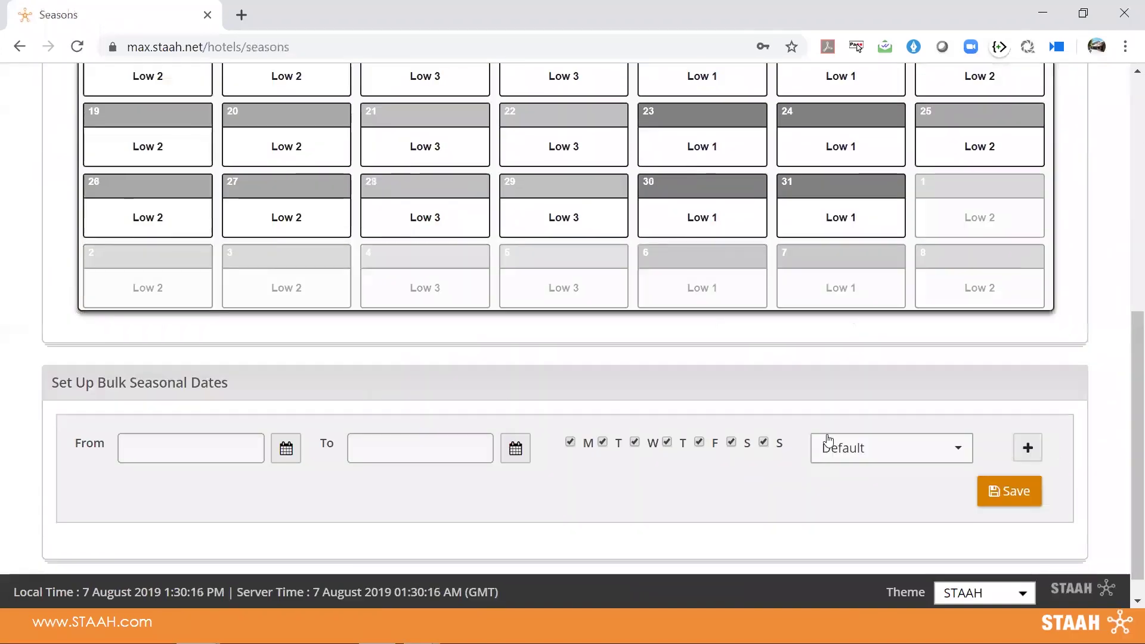
left_click(287, 456)
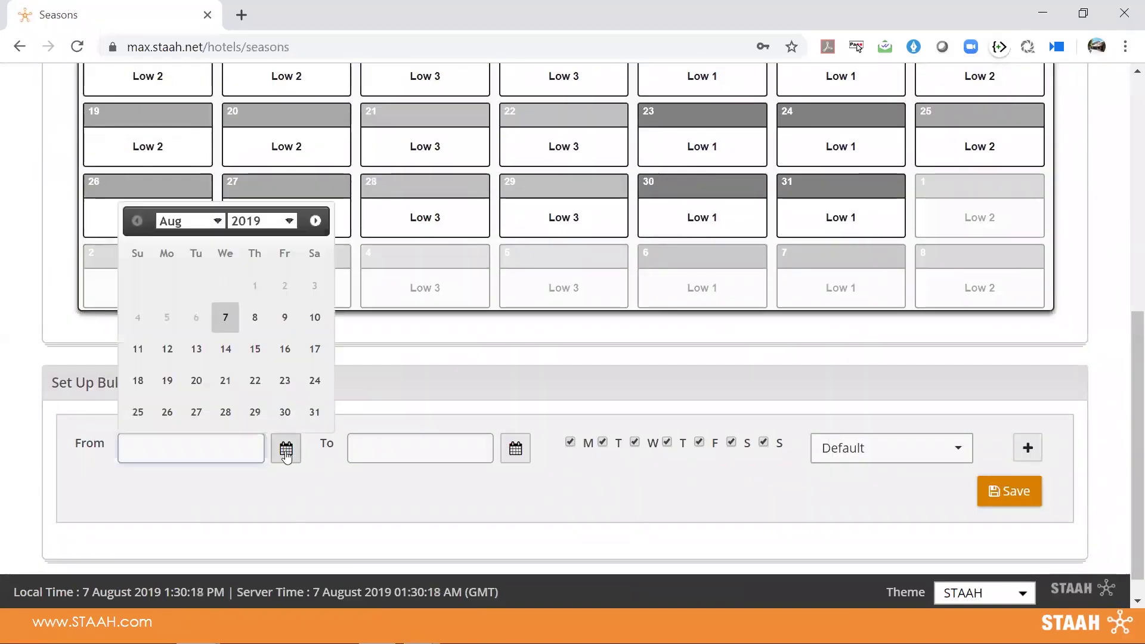
left_click(220, 322)
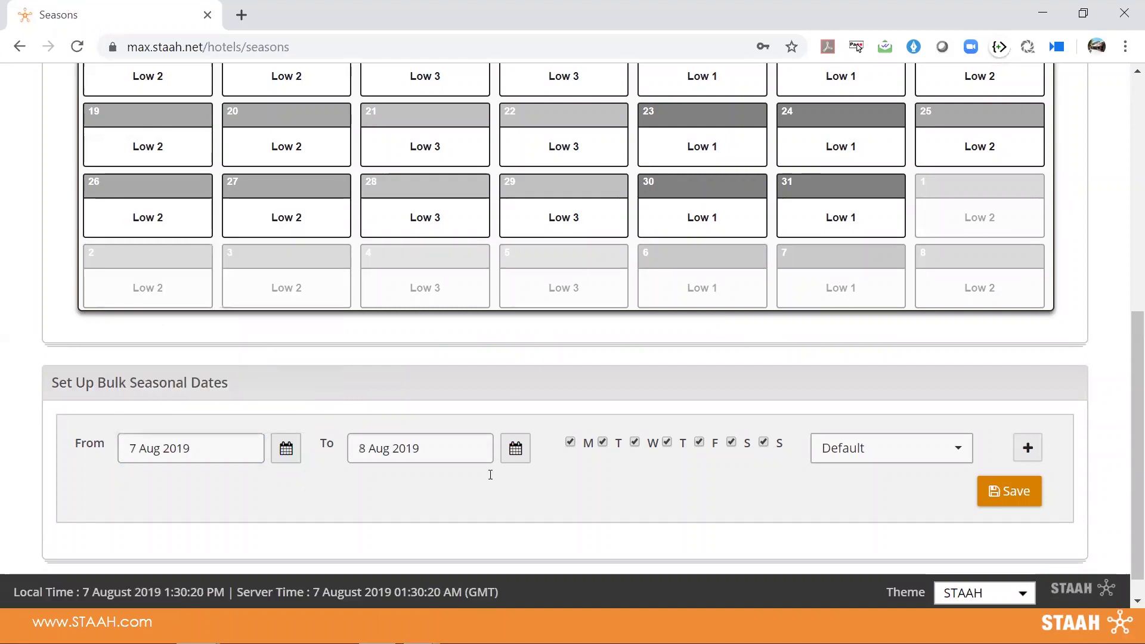
left_click(516, 449)
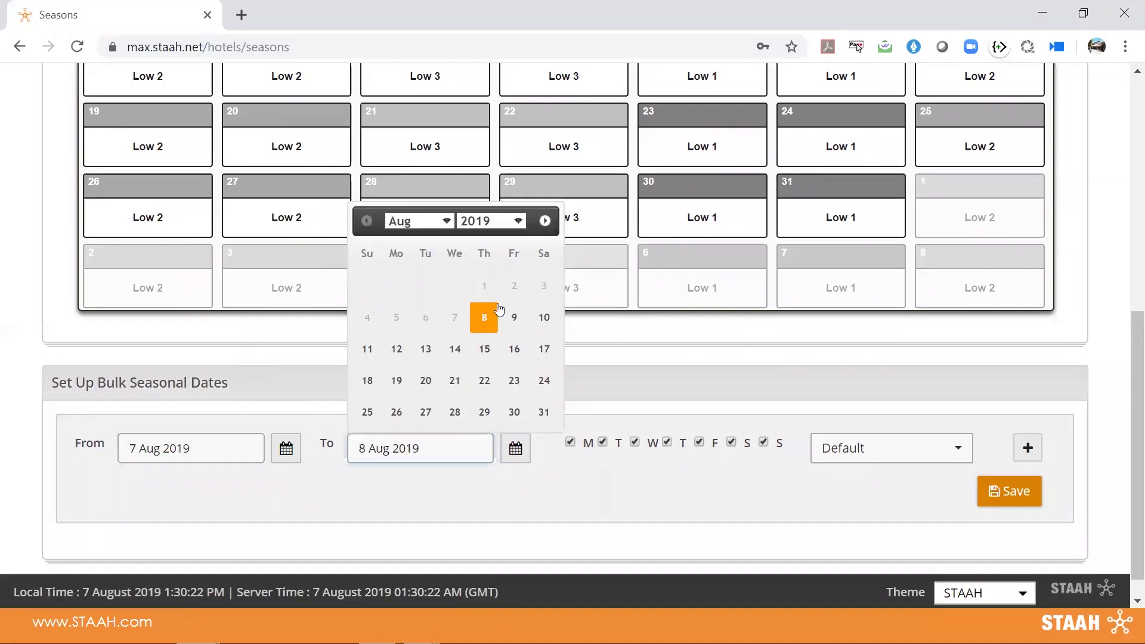
left_click(544, 411)
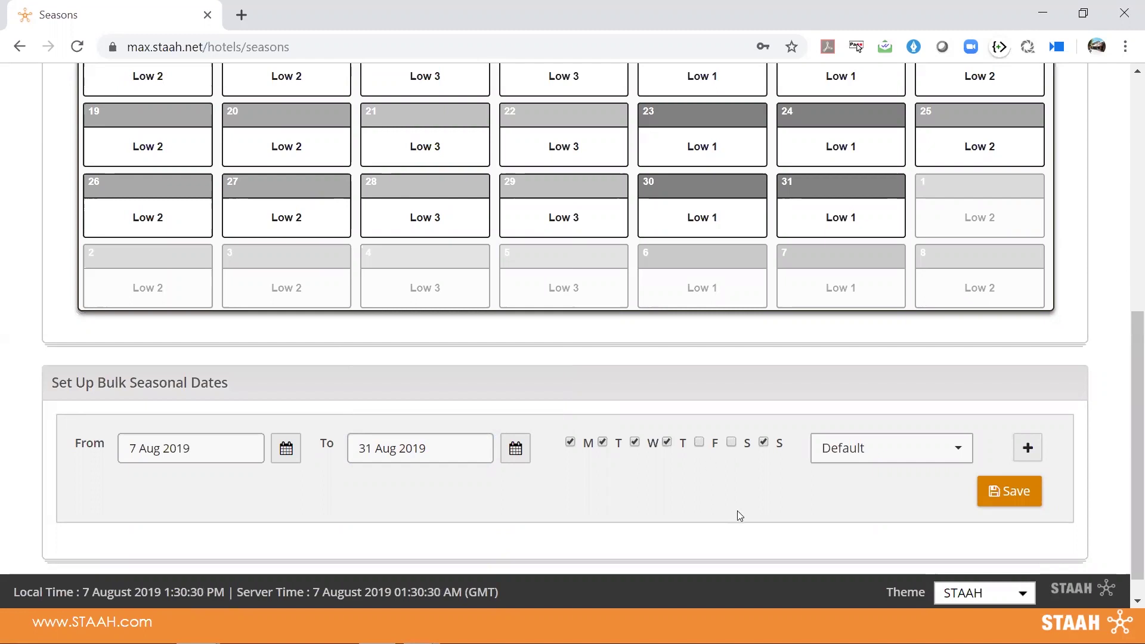
left_click(961, 451)
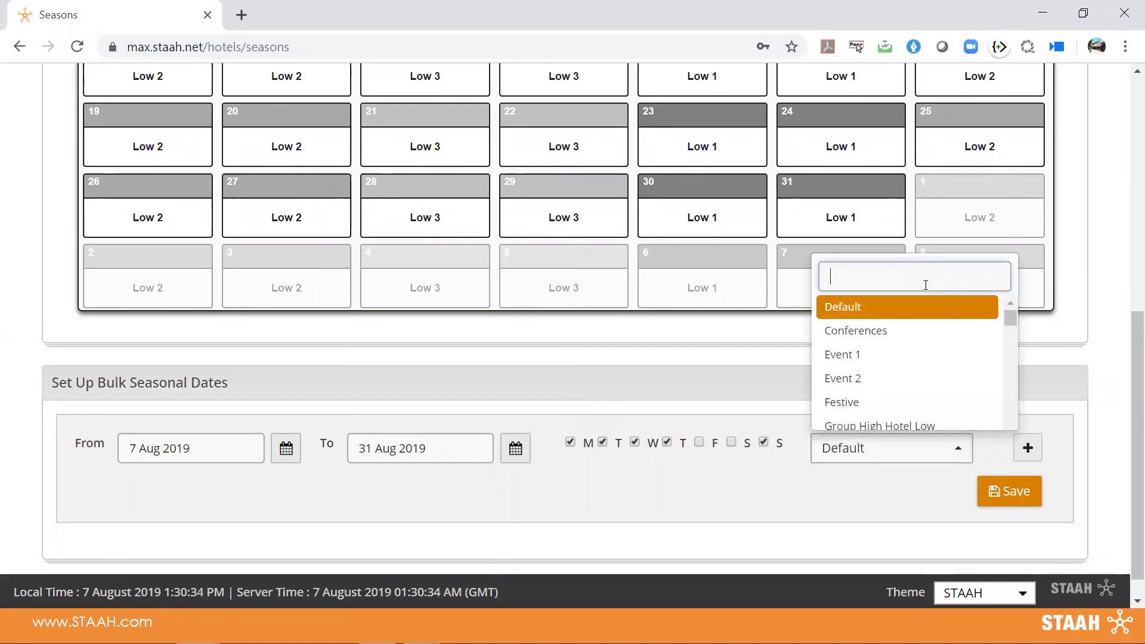
type("low")
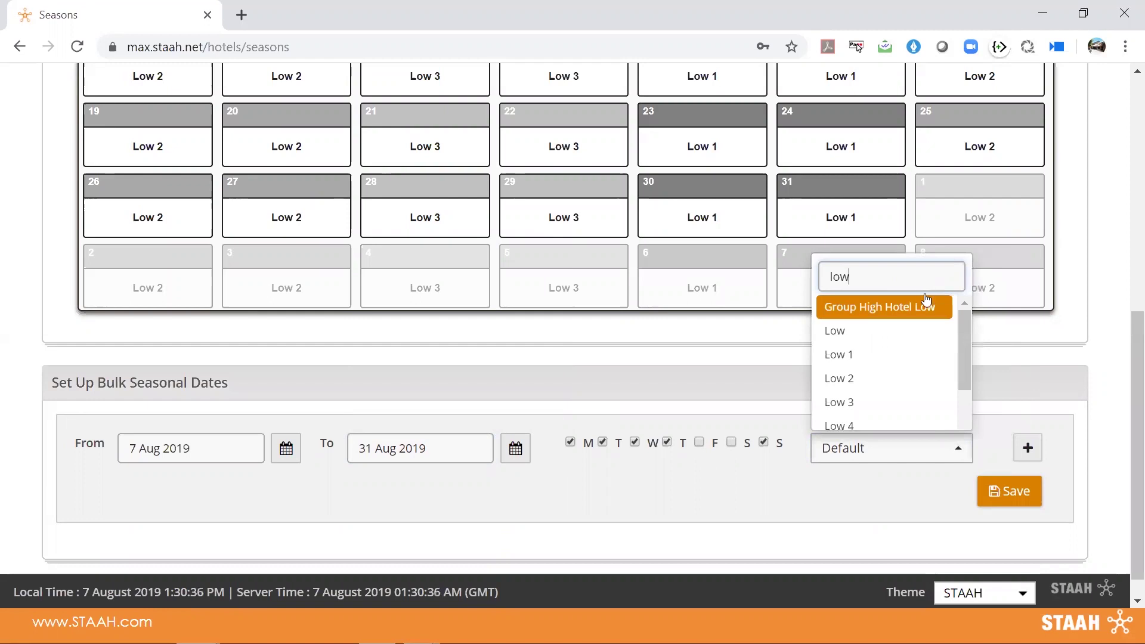
left_click(904, 340)
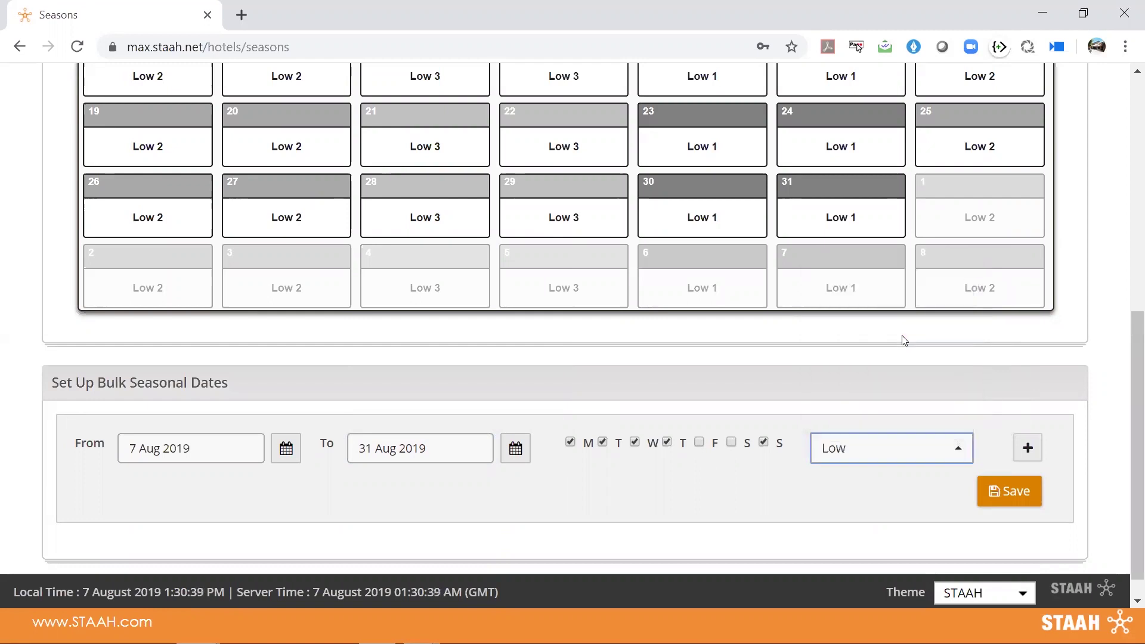
Add a Friday–Saturday range as Weekend Low and save the season assignments
left_click(1028, 448)
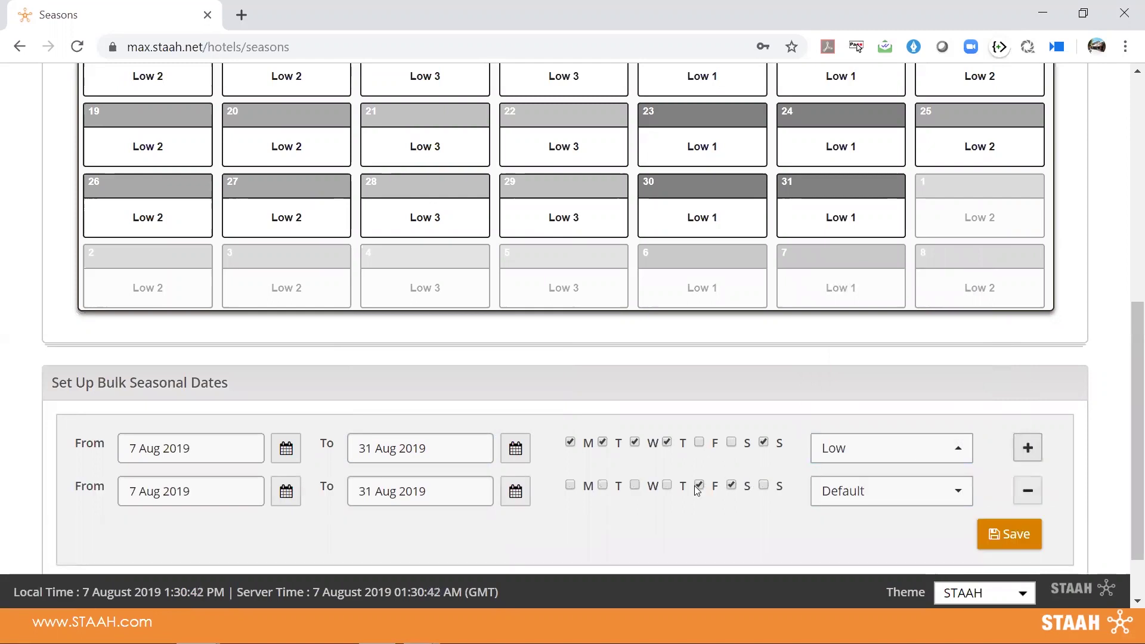
left_click(859, 493)
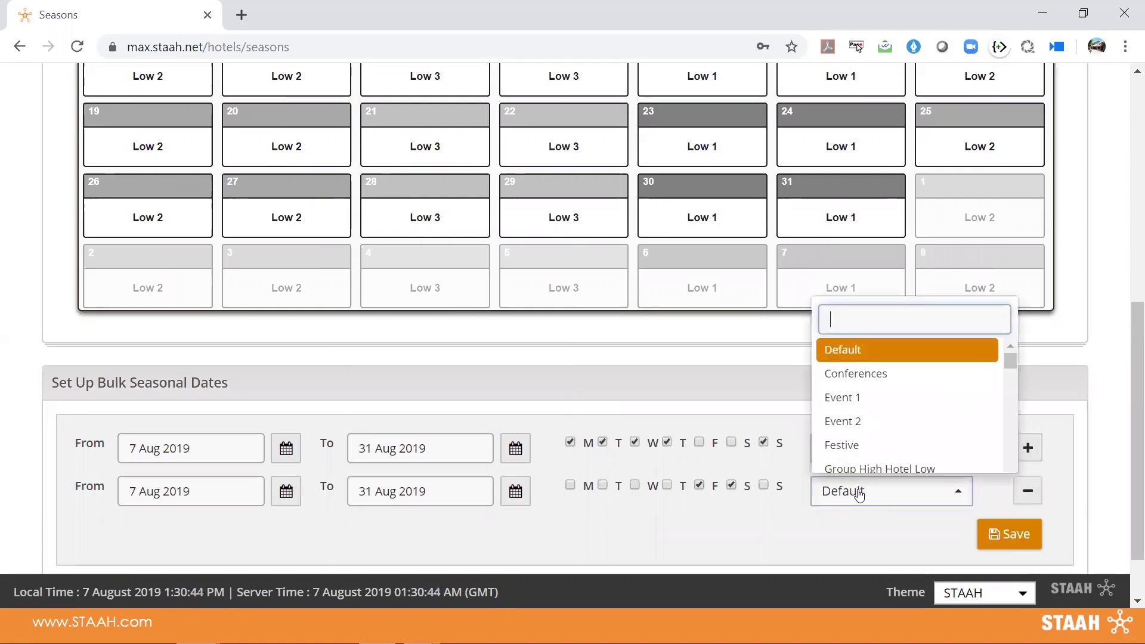
type("low")
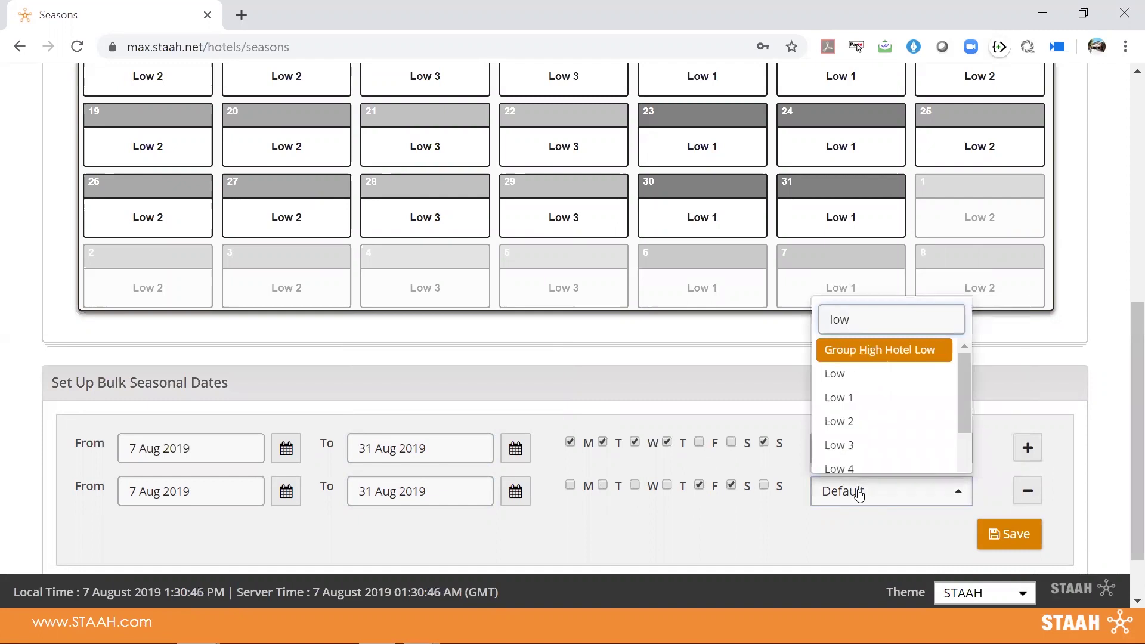
left_click_drag(968, 413, 970, 459)
left_click(909, 439)
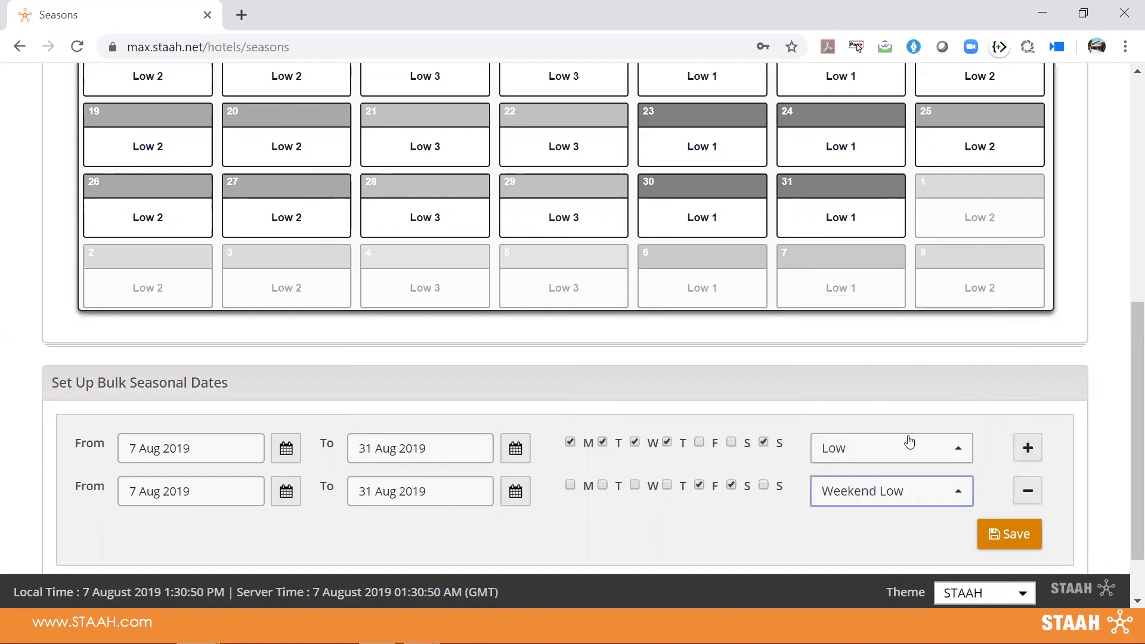
left_click(1012, 529)
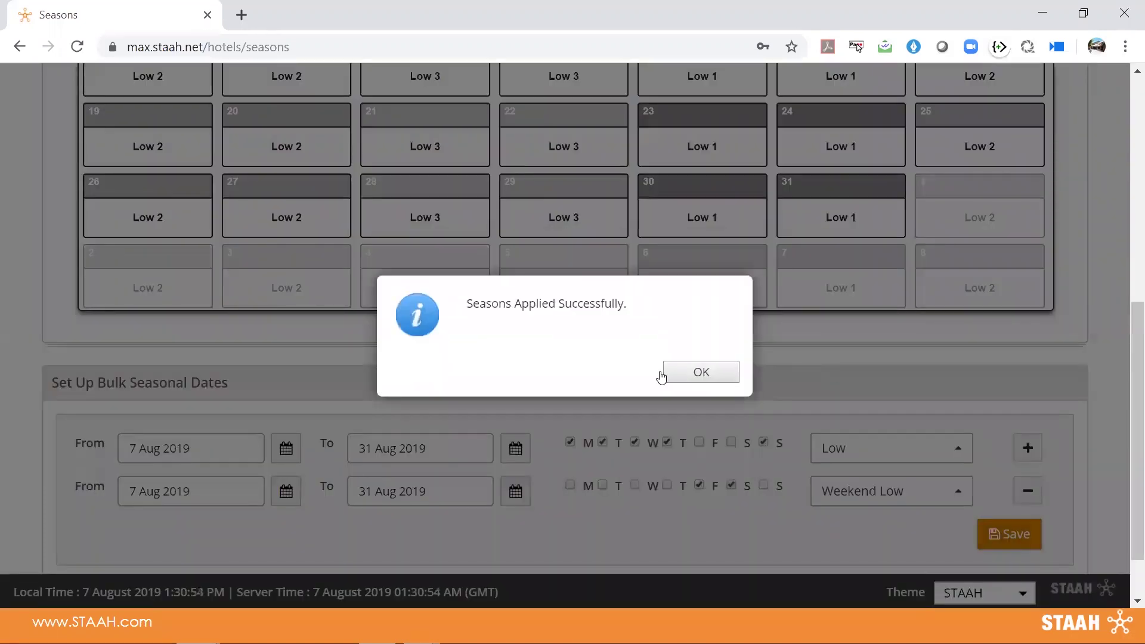
left_click(701, 369)
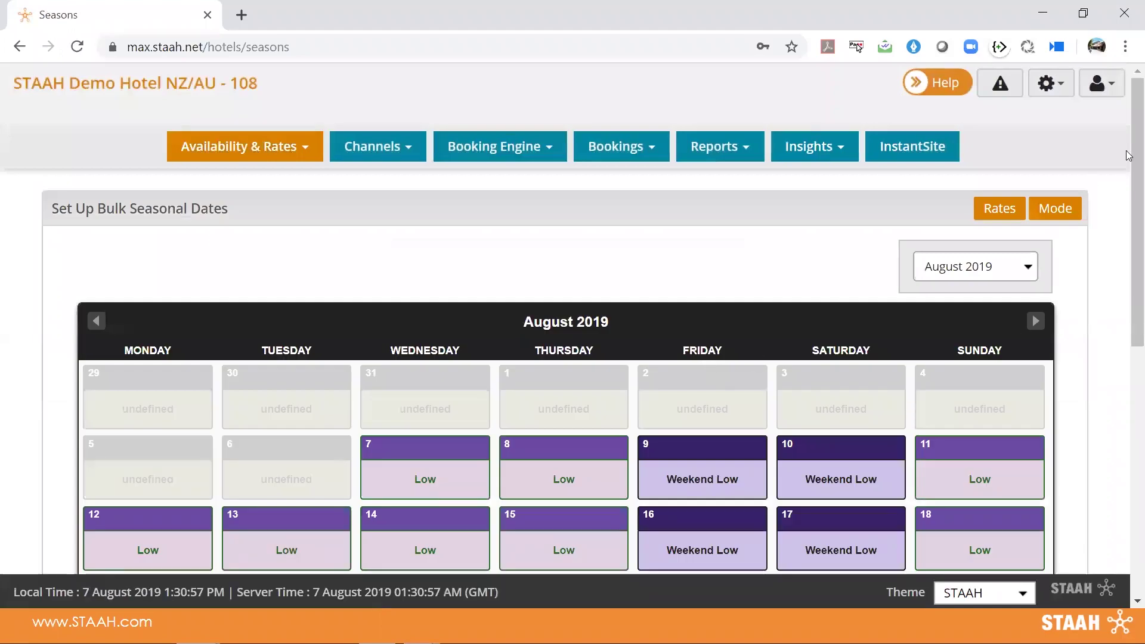
left_click_drag(1129, 155, 1129, 270)
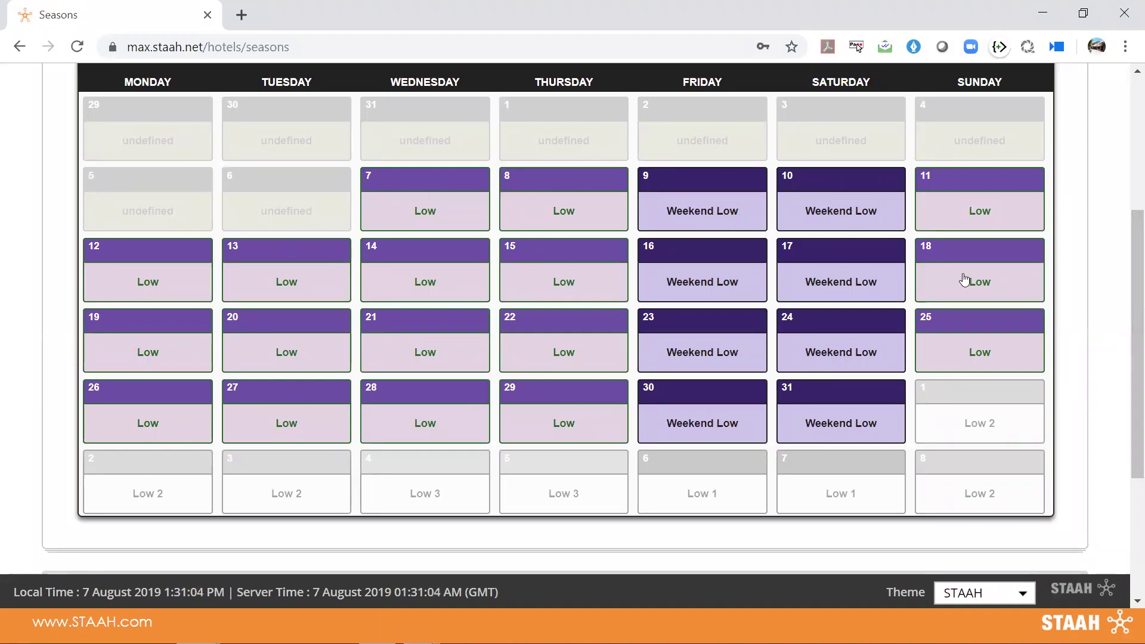
left_click_drag(1129, 278, 1121, 161)
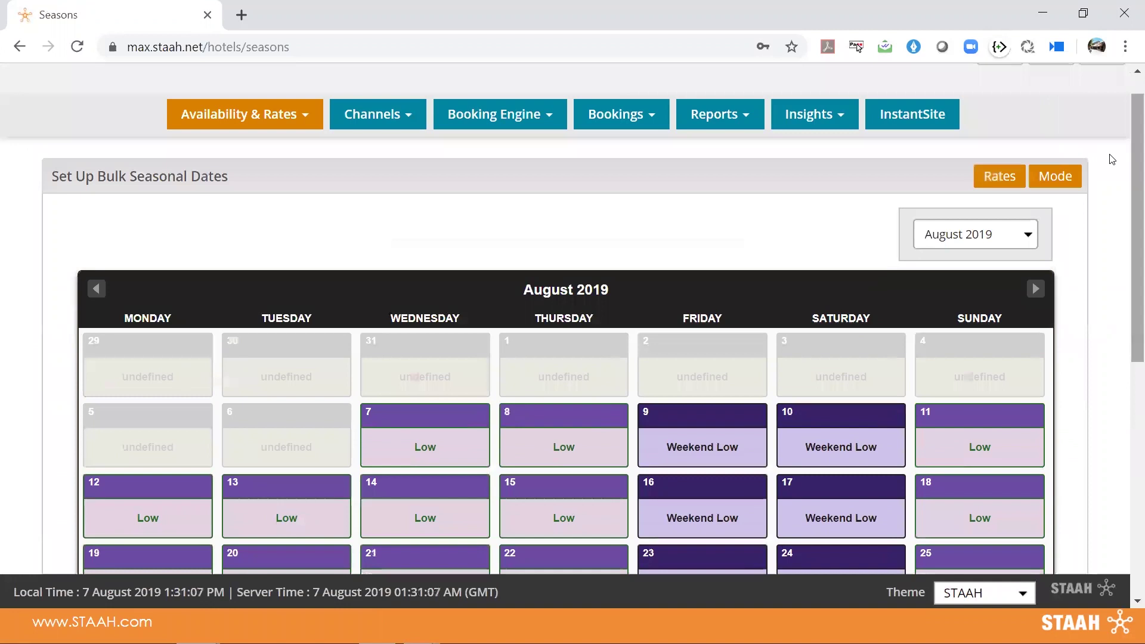
left_click(995, 178)
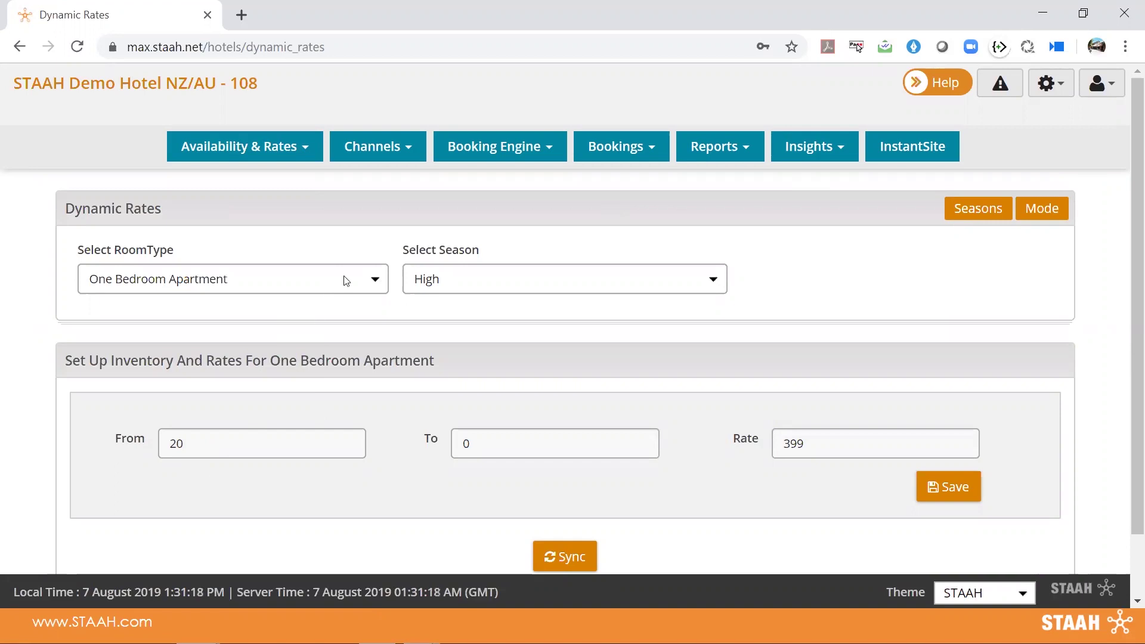
For the Low season, save the first tier as 20–18 at rate 220
left_click(467, 278)
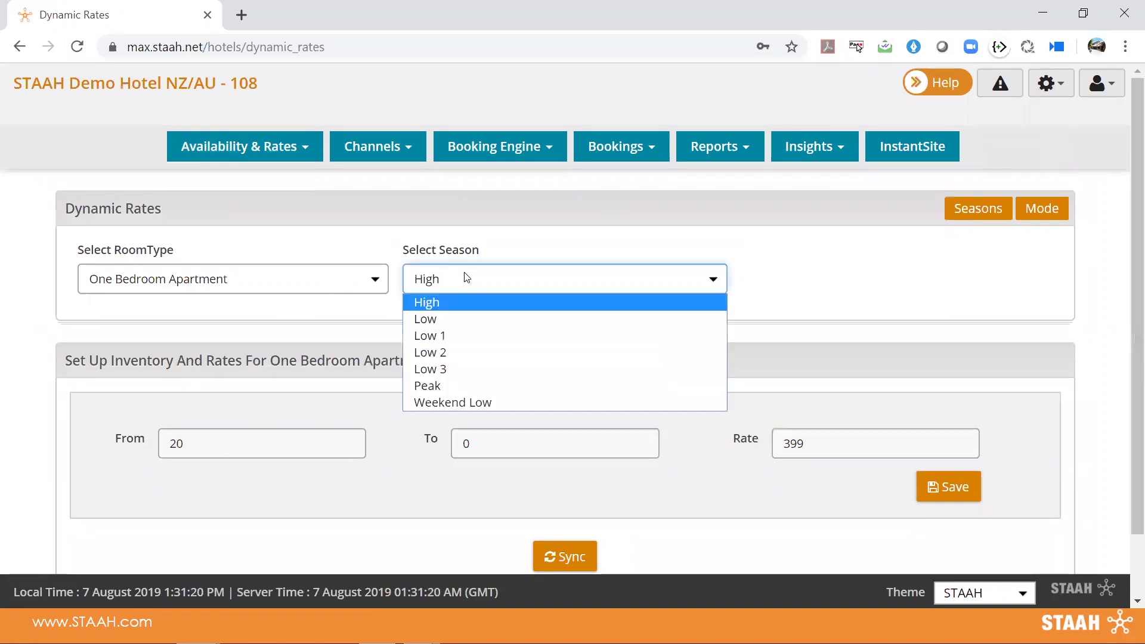
left_click(456, 320)
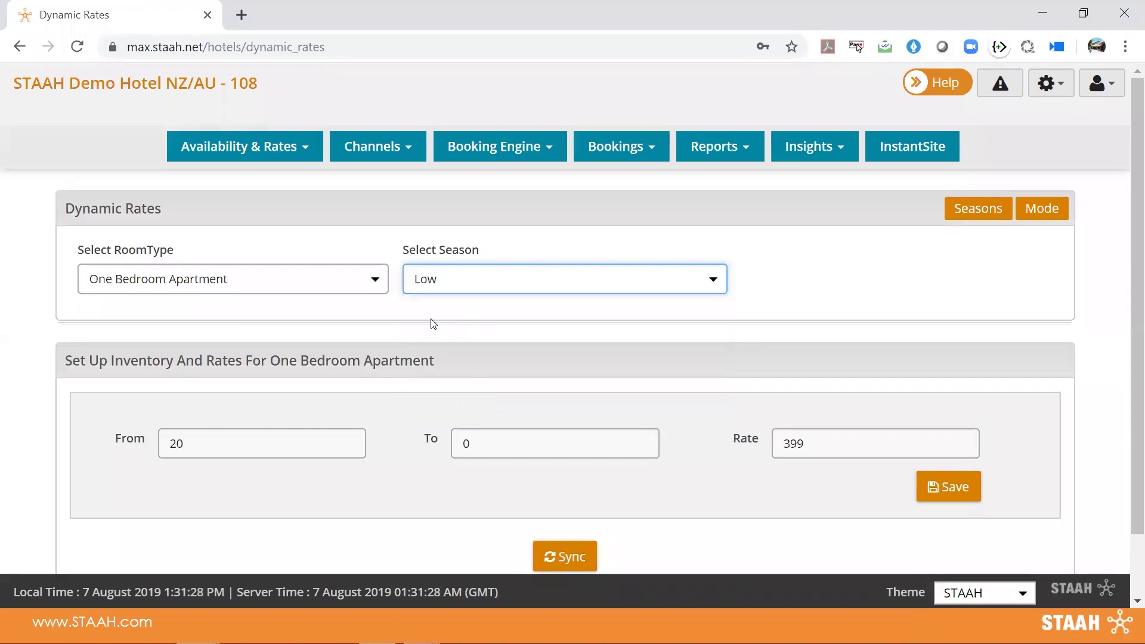
double_click(466, 442)
type("18")
double_click(779, 444)
type("220")
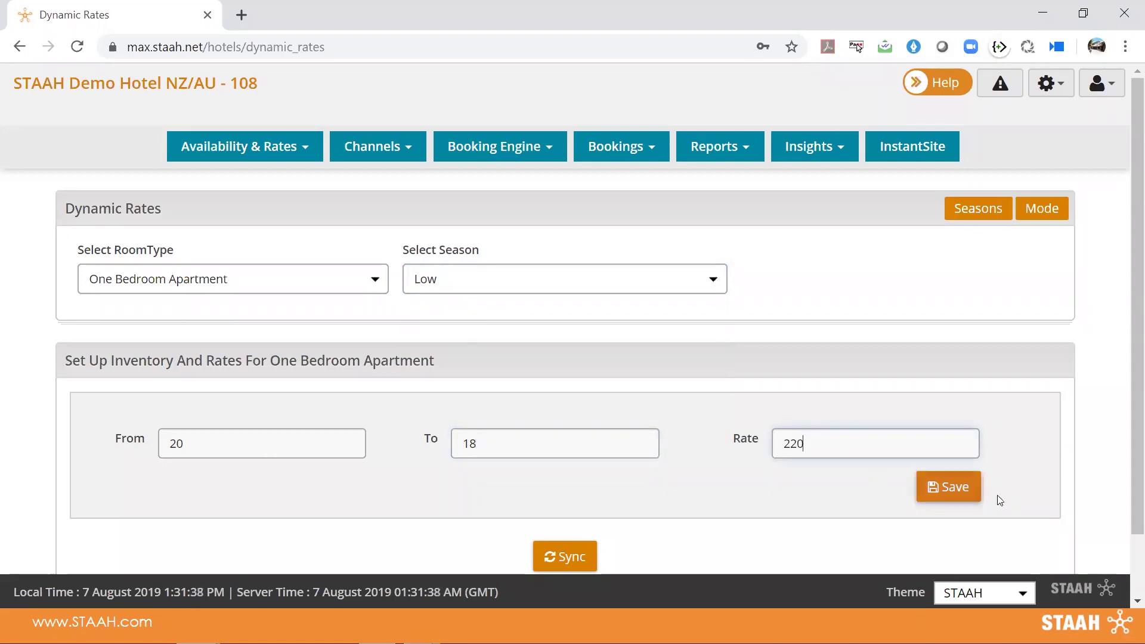
left_click(966, 493)
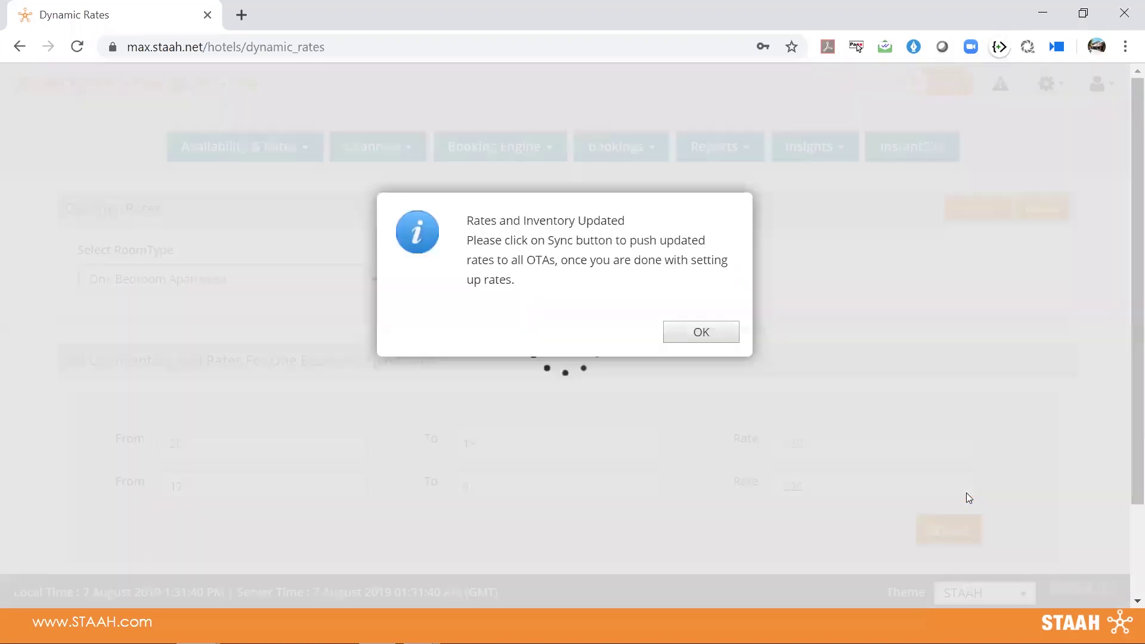
left_click(702, 395)
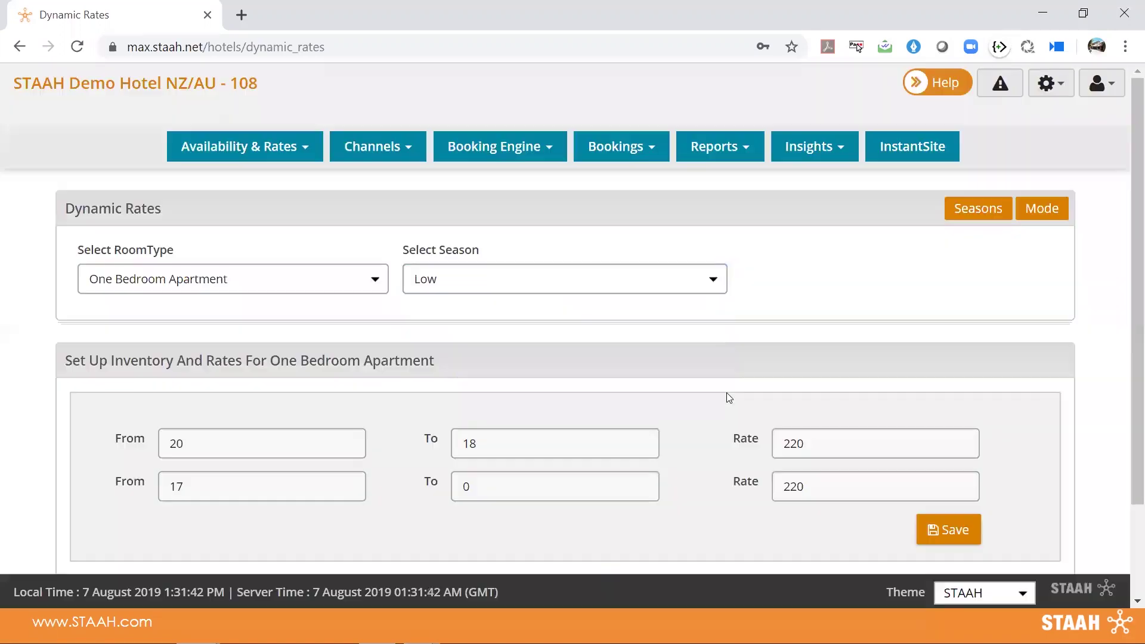
Save the second Low tier as 17–15 at rate 250
left_click(518, 475)
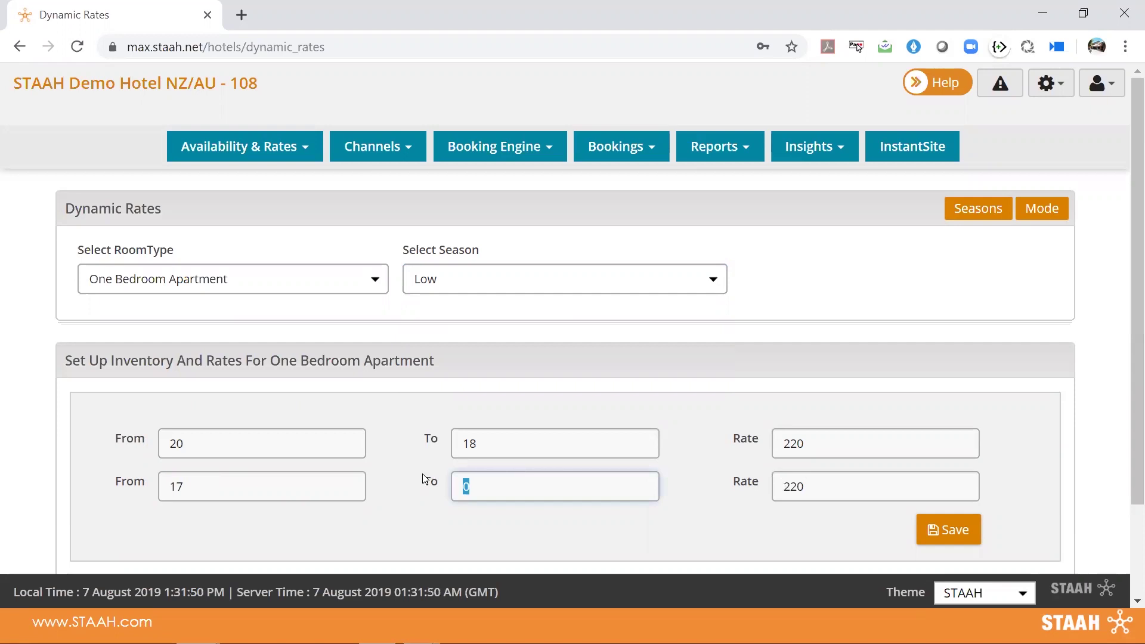
type("15")
double_click(793, 484)
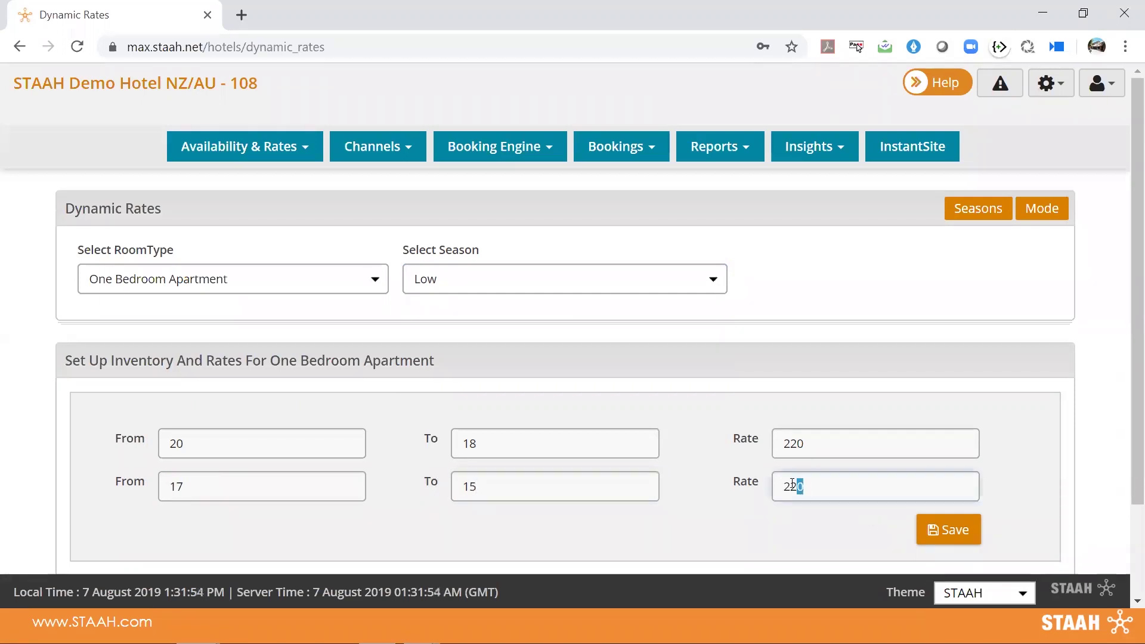
type("250")
left_click(958, 527)
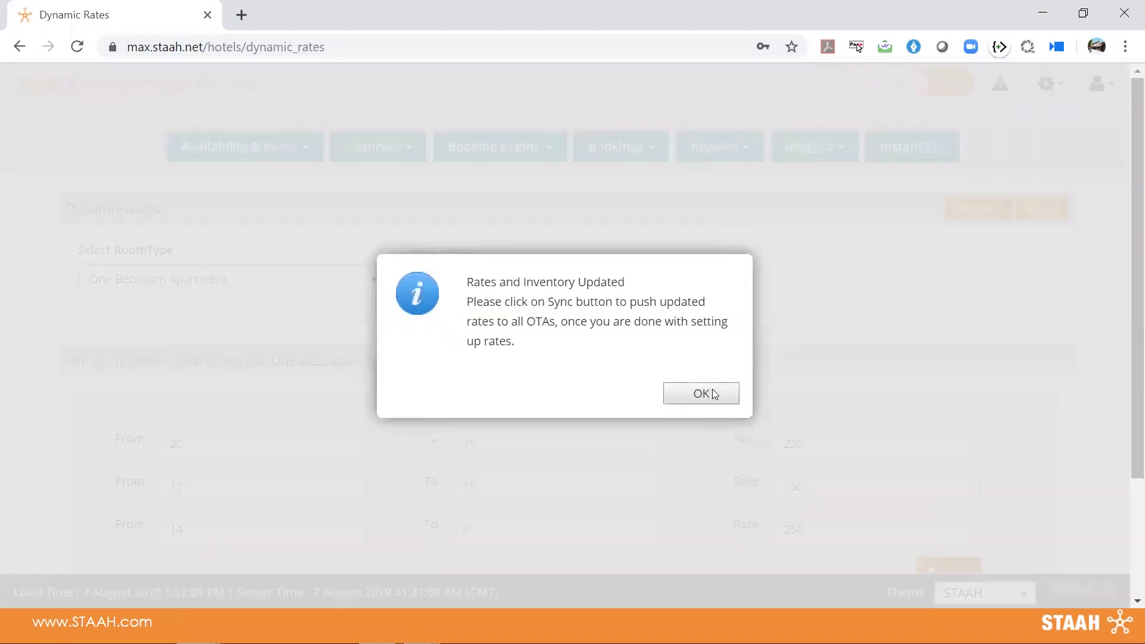
left_click(714, 395)
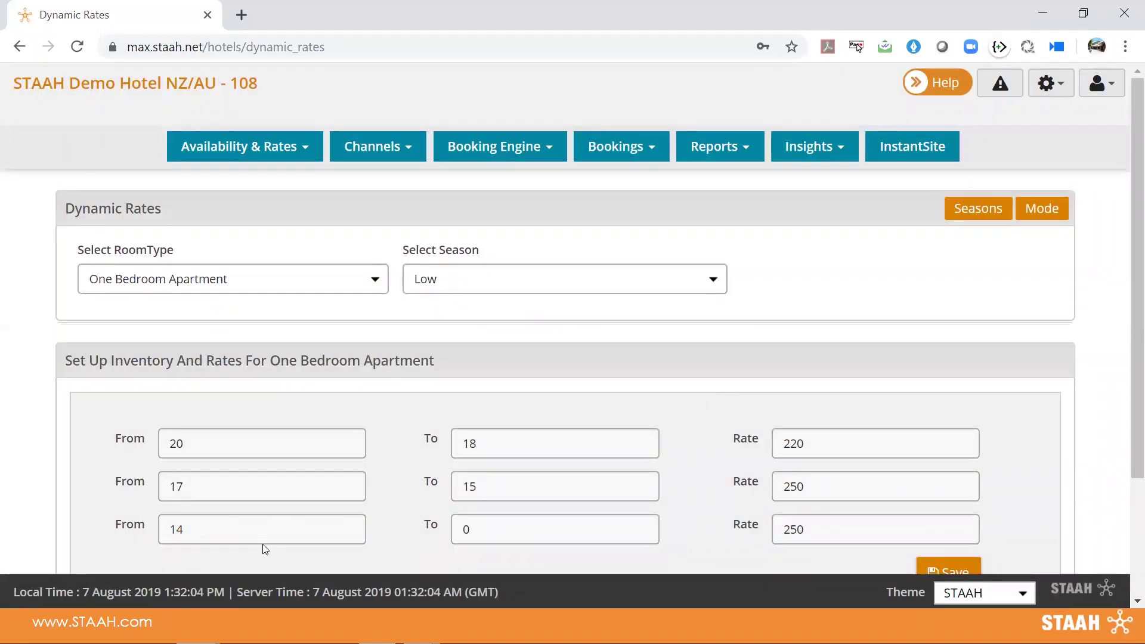
Save the third Low tier, 14–0, at rate 320
left_click(494, 529)
double_click(466, 529)
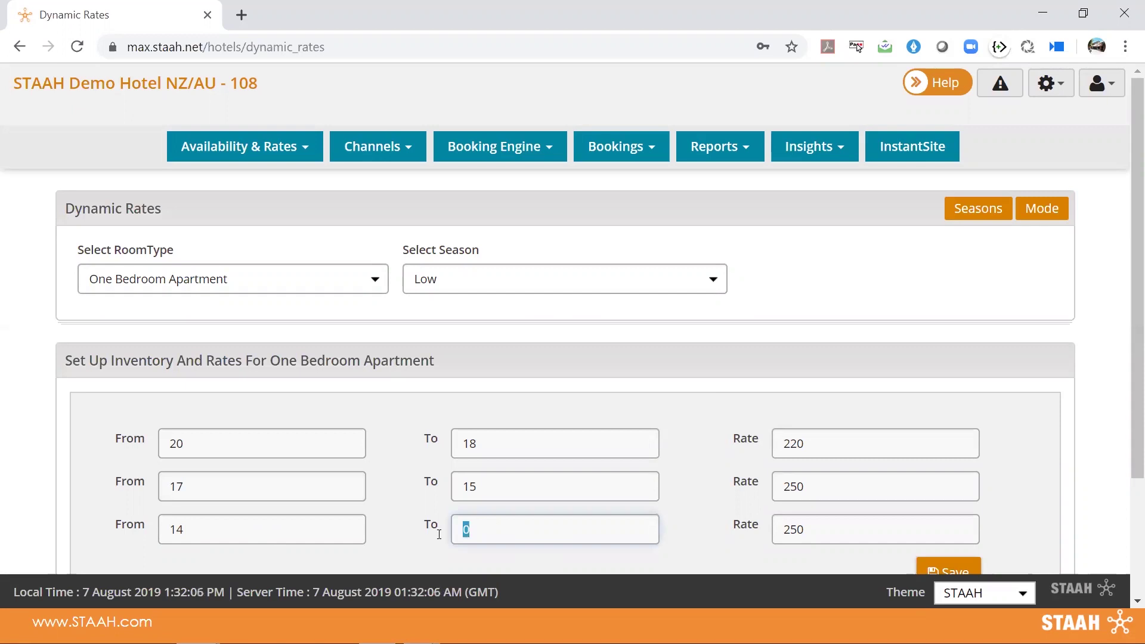
left_click_drag(824, 531, 779, 531)
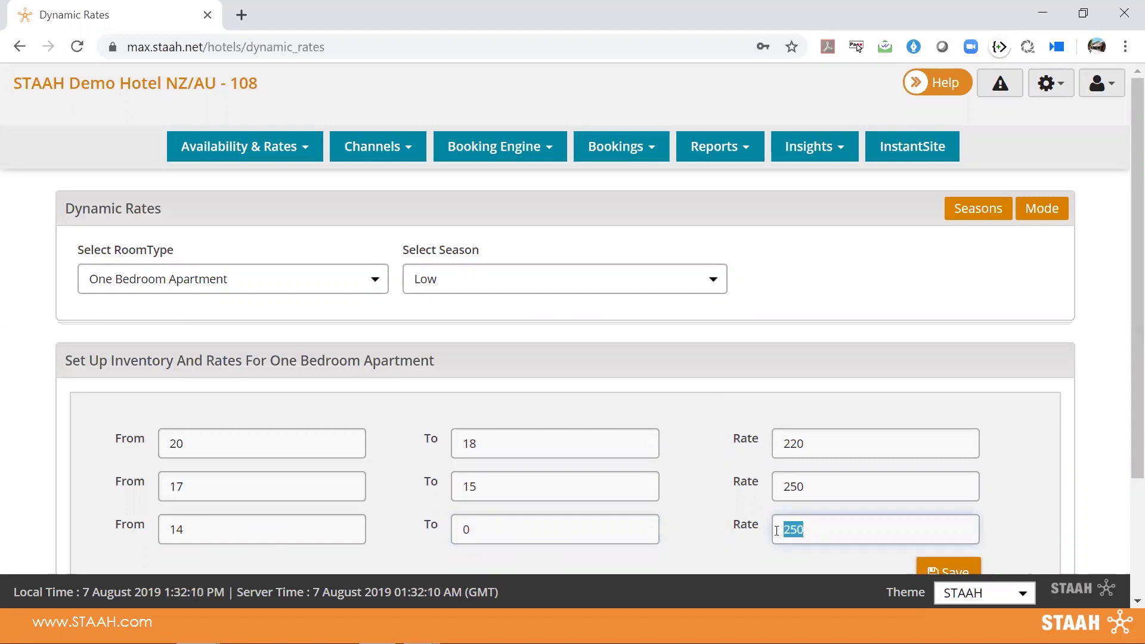
type("32")
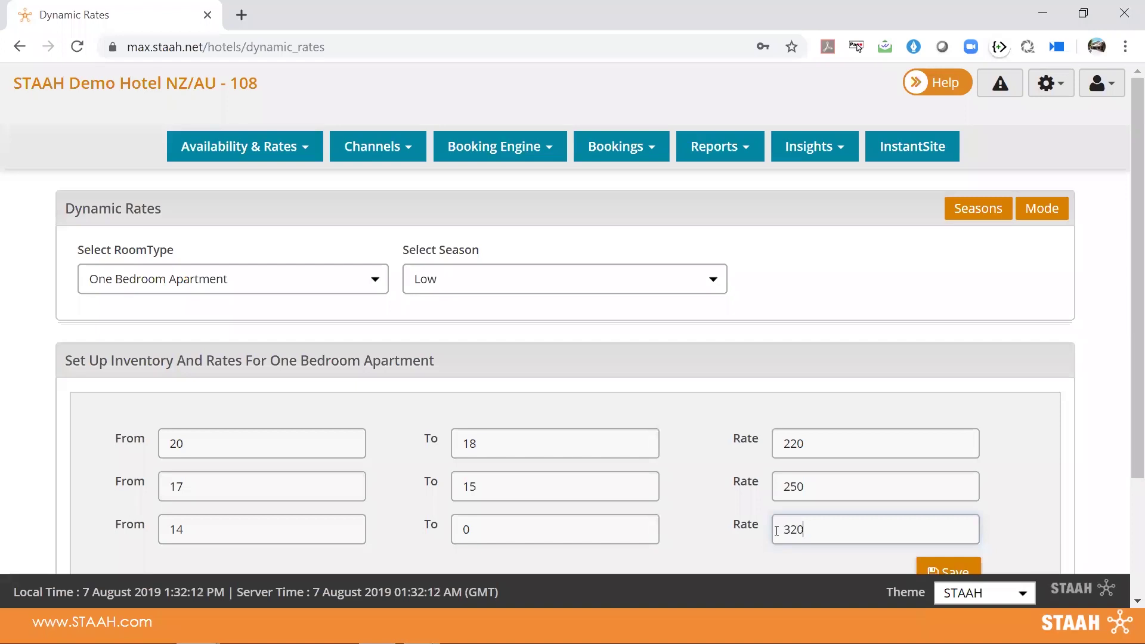
left_click(956, 568)
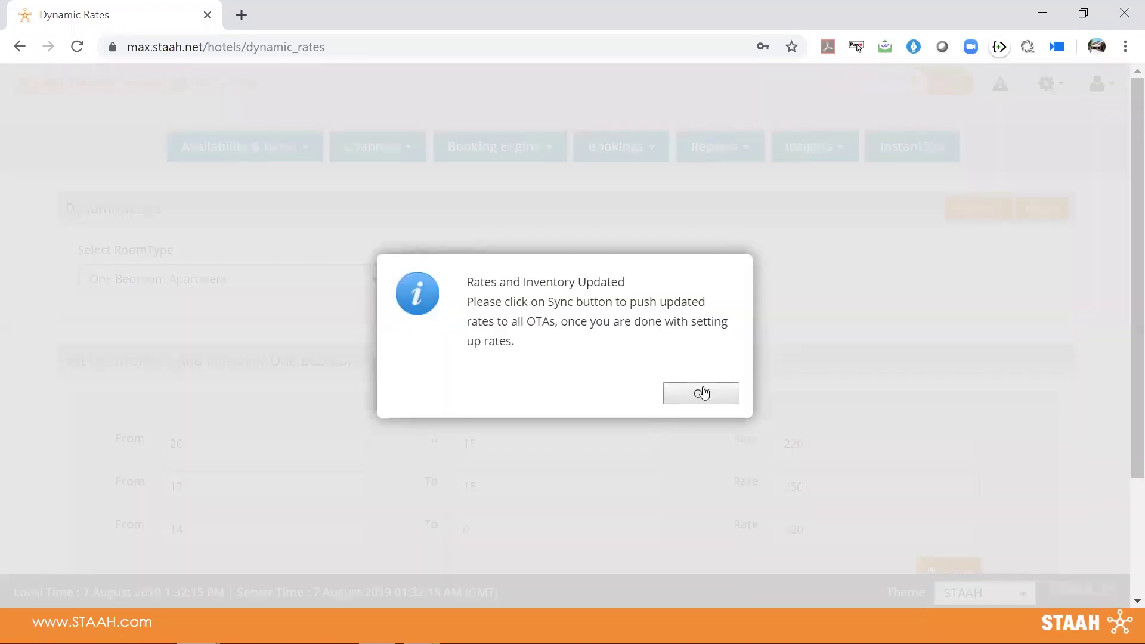
left_click(701, 393)
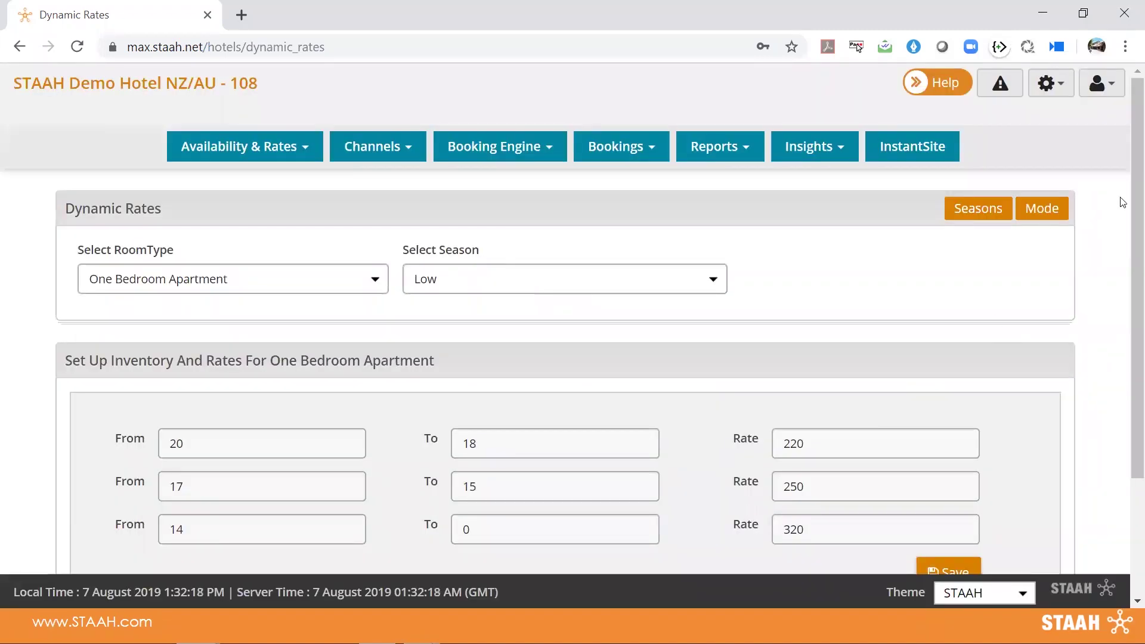
left_click_drag(1129, 224, 1129, 334)
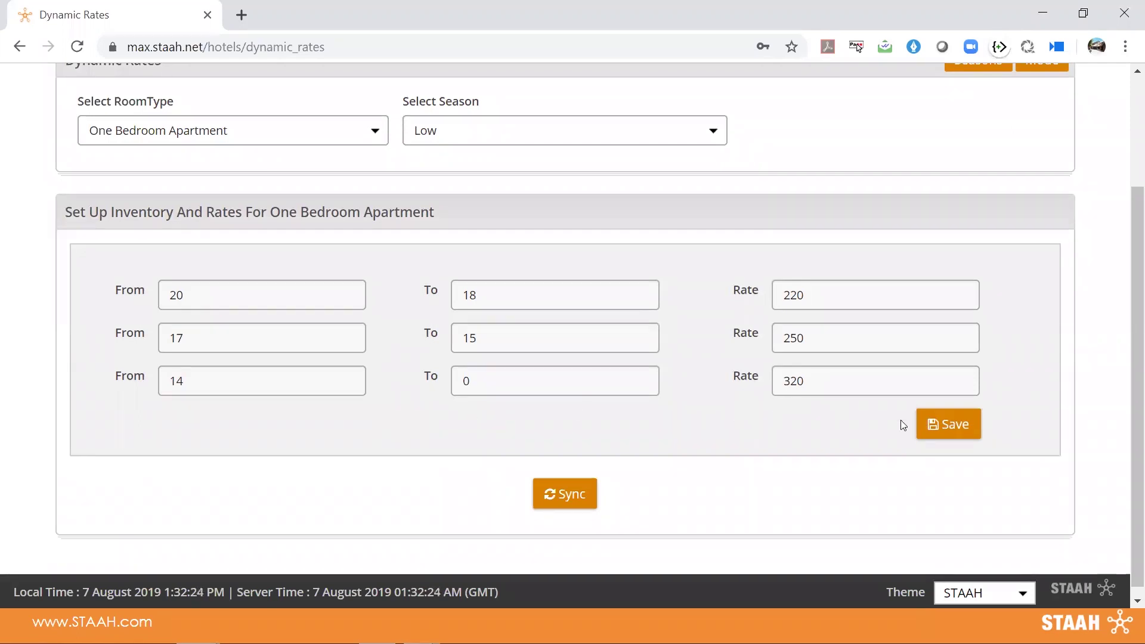
For the Weekend Low season, save the first tier as 20–15 at rate 280
left_click(546, 129)
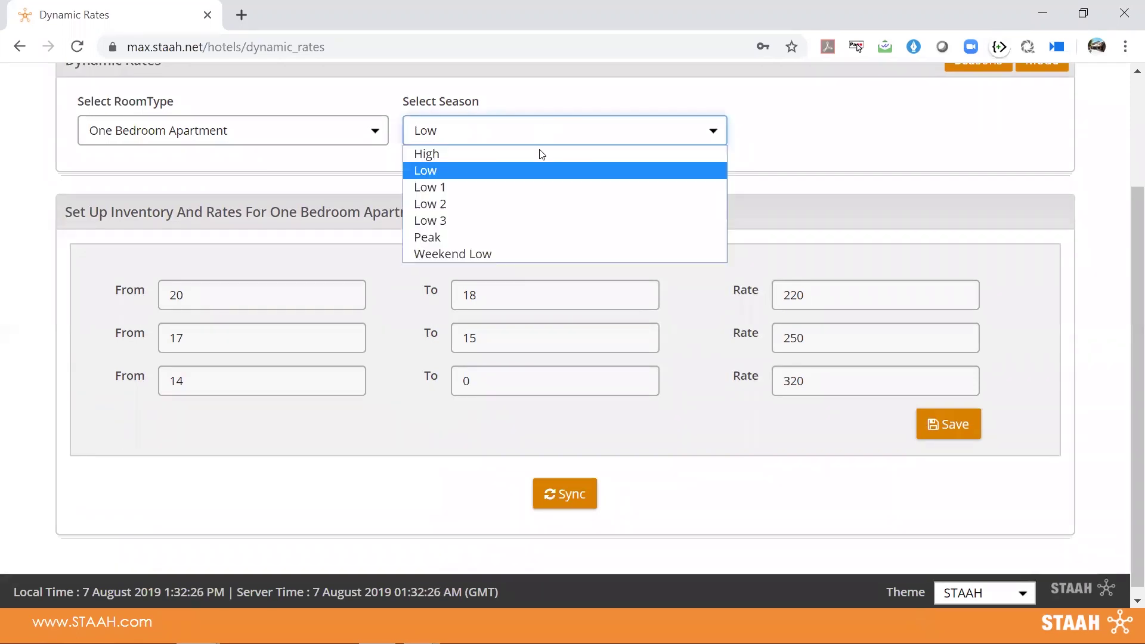
left_click(532, 254)
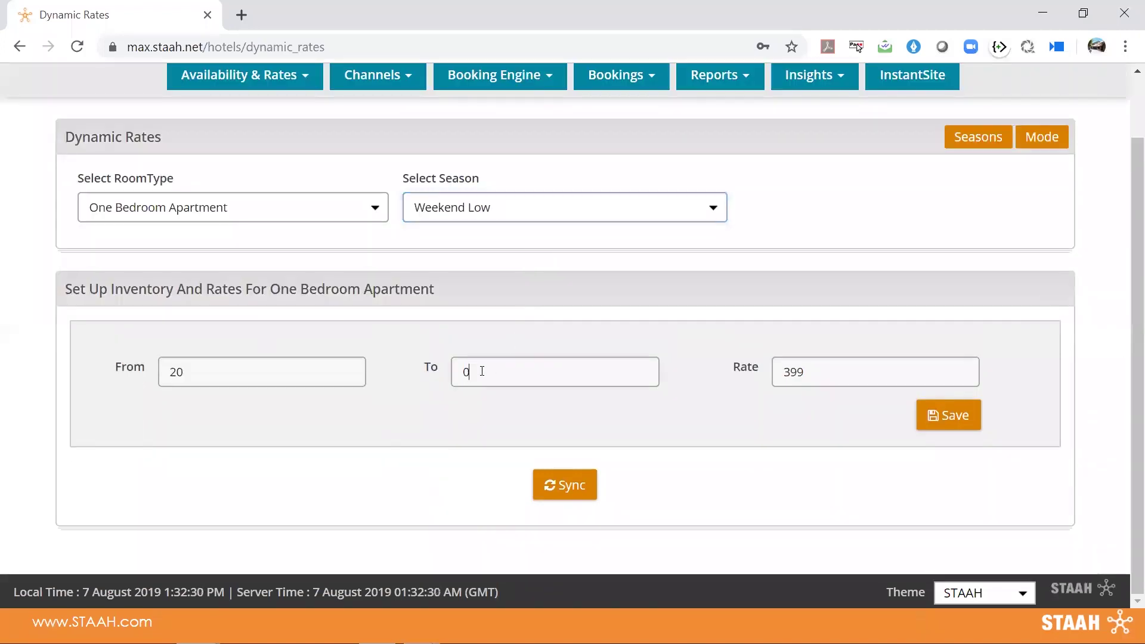
left_click_drag(482, 371, 441, 371)
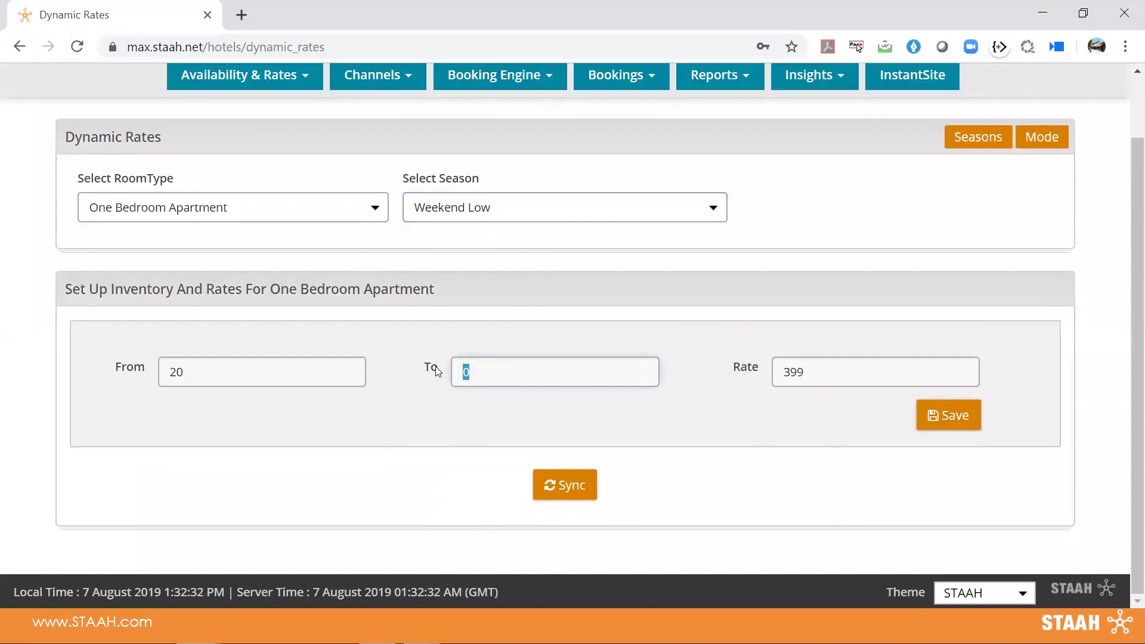
type("15")
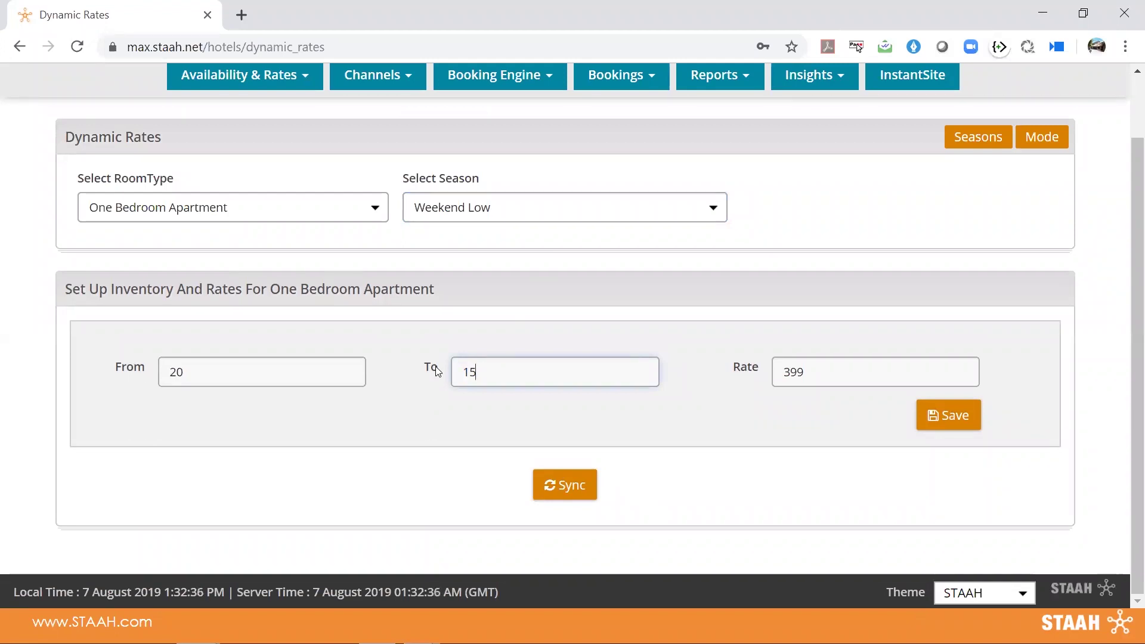
double_click(778, 373)
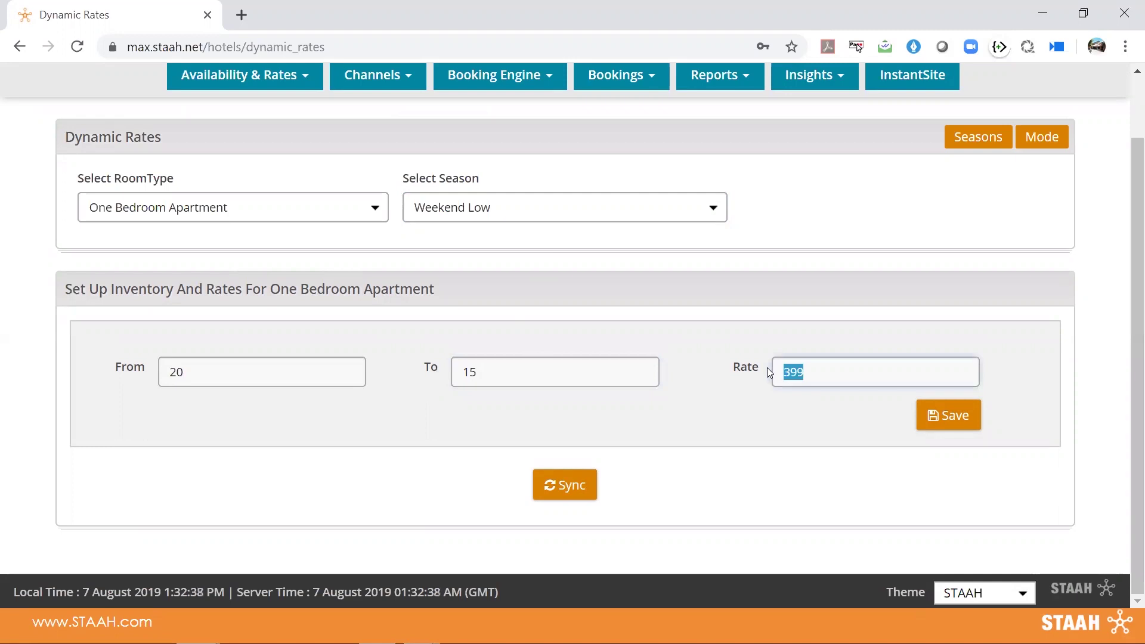
type("280")
left_click(942, 413)
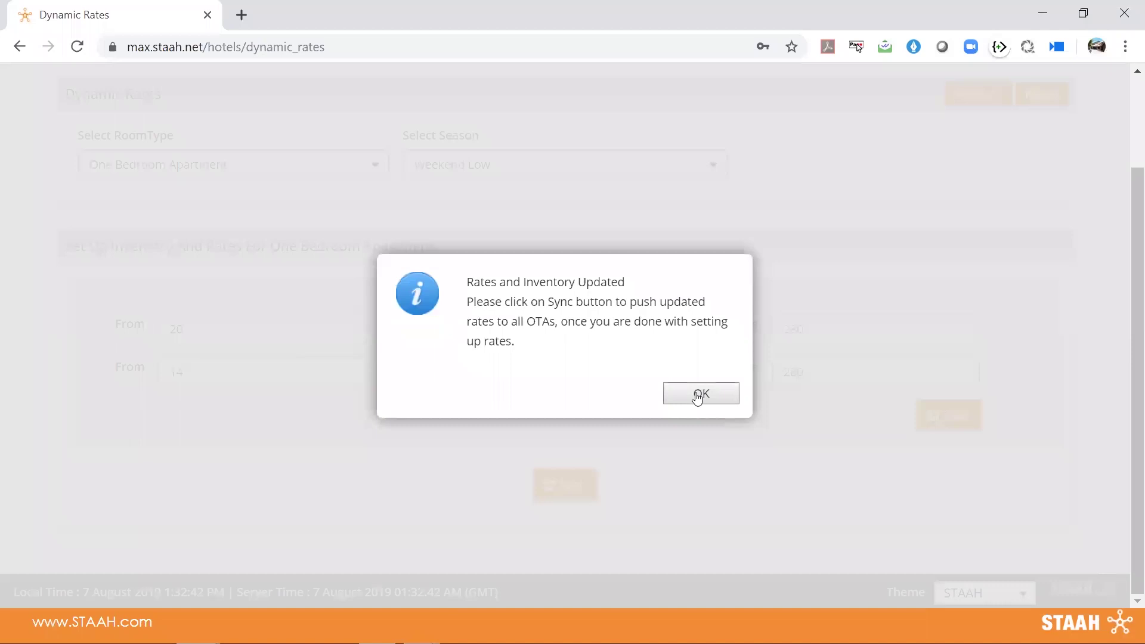
left_click(698, 395)
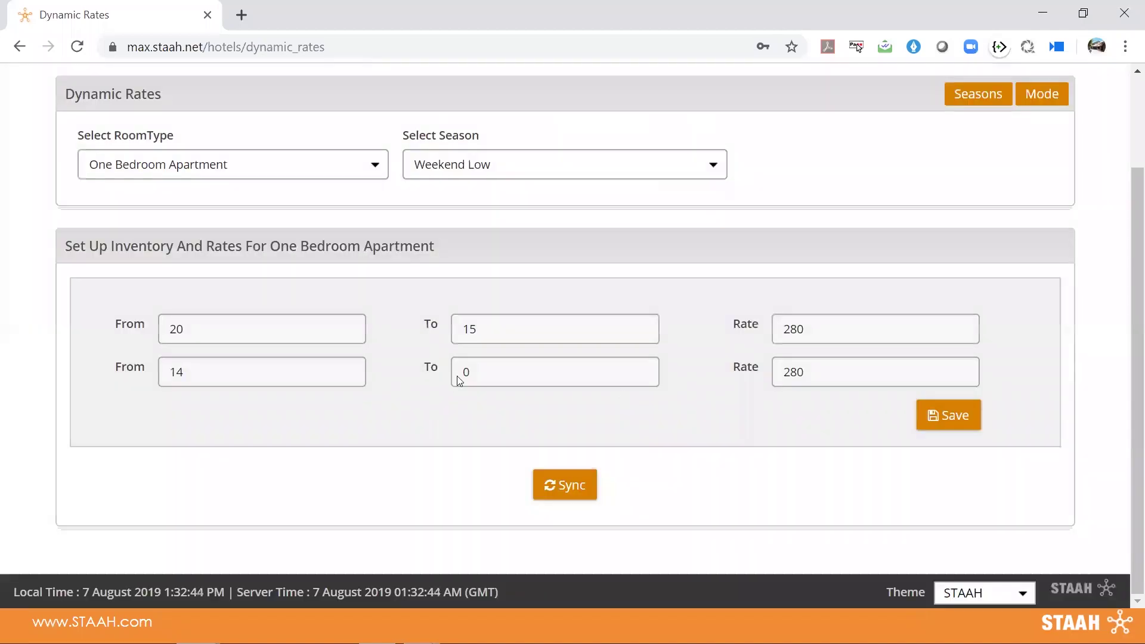
Save the 14–0 tier at 320 and sync the rates to all OTAs
double_click(829, 372)
type("32")
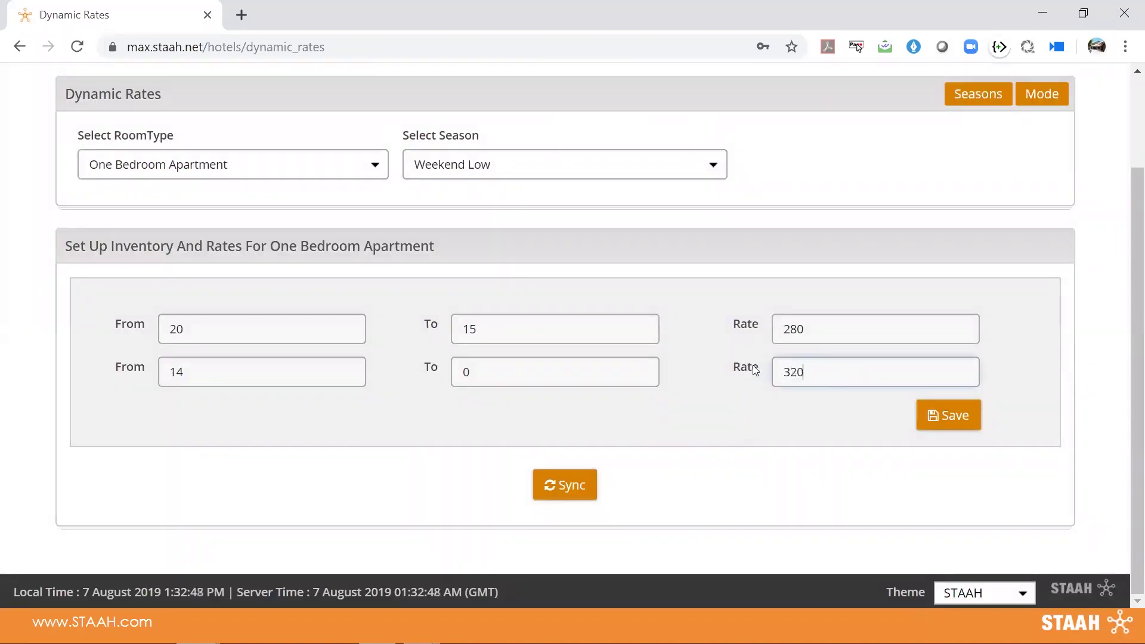
left_click(936, 411)
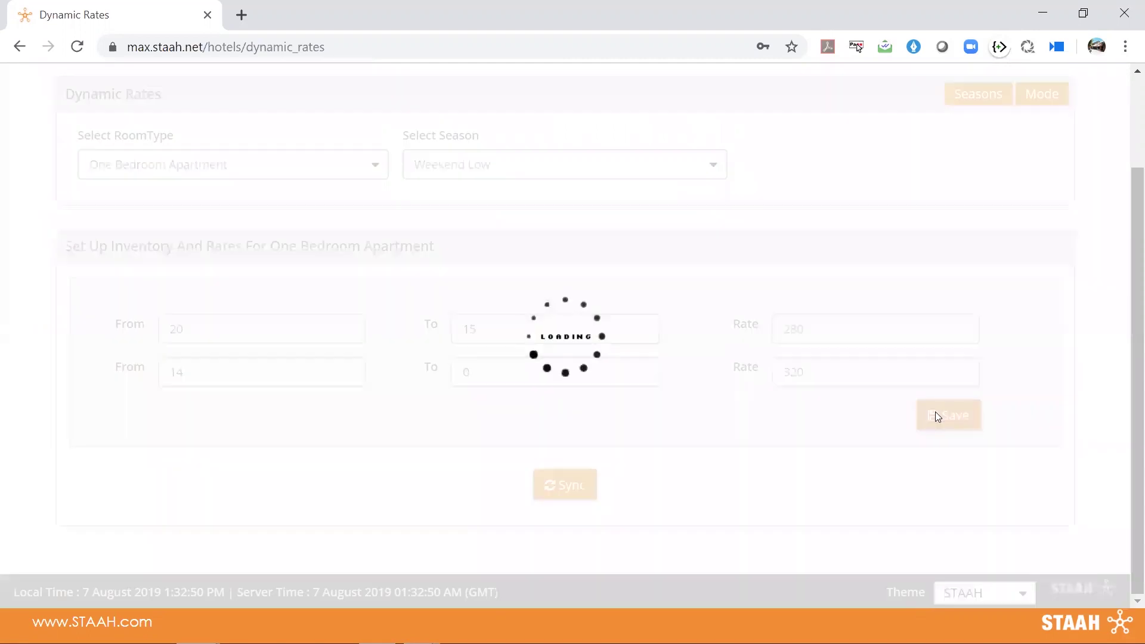
left_click(735, 396)
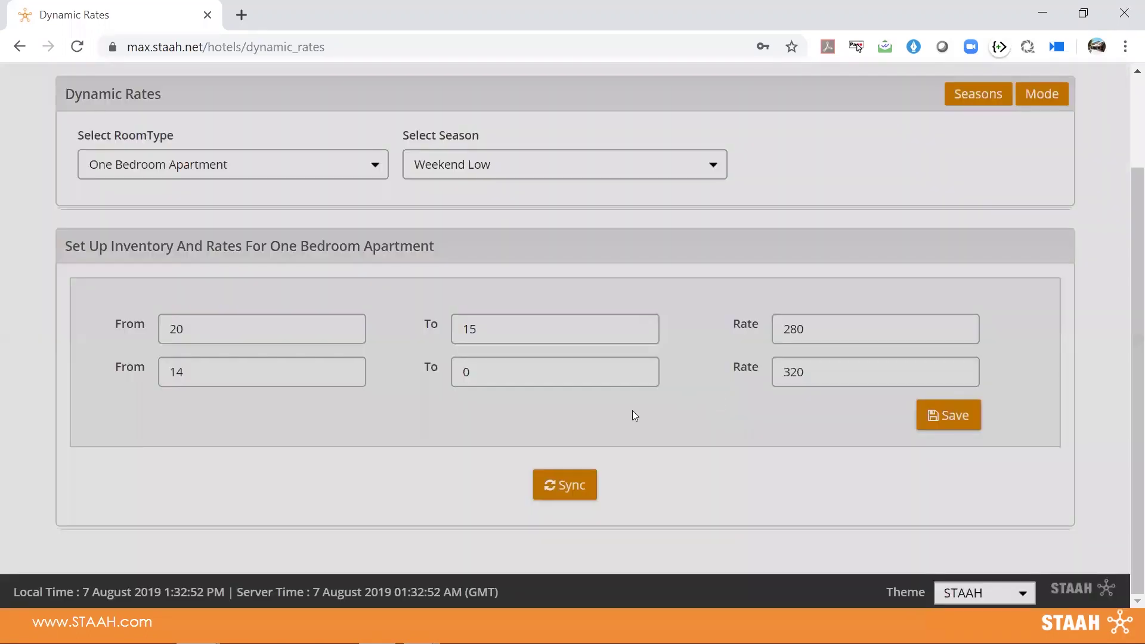
left_click(556, 483)
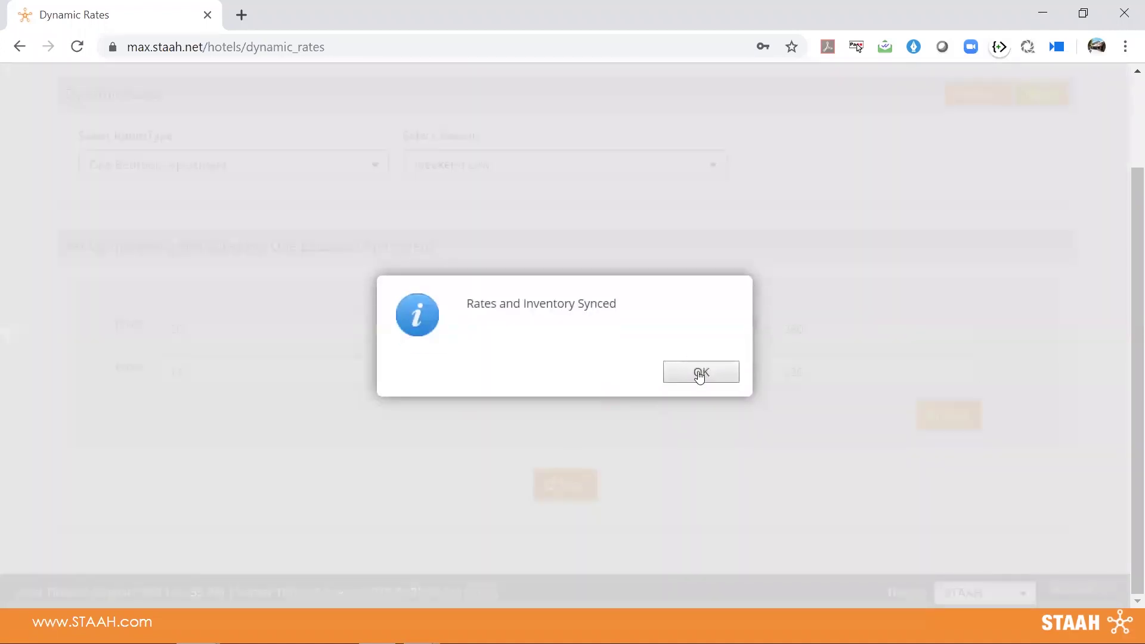
left_click(701, 373)
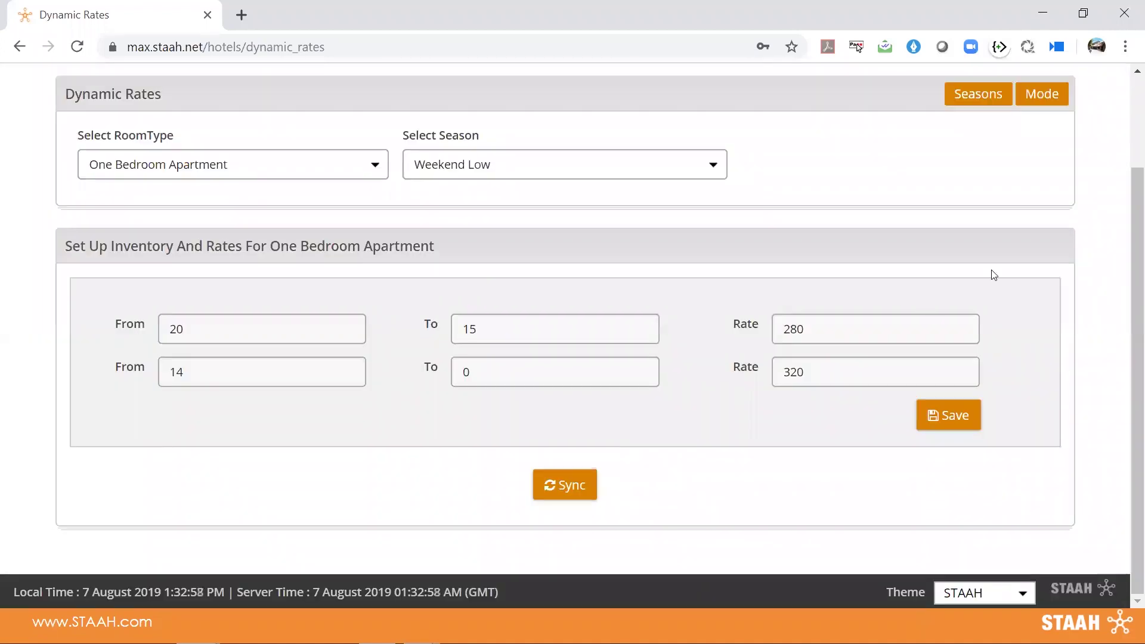
left_click_drag(1129, 249, 1128, 192)
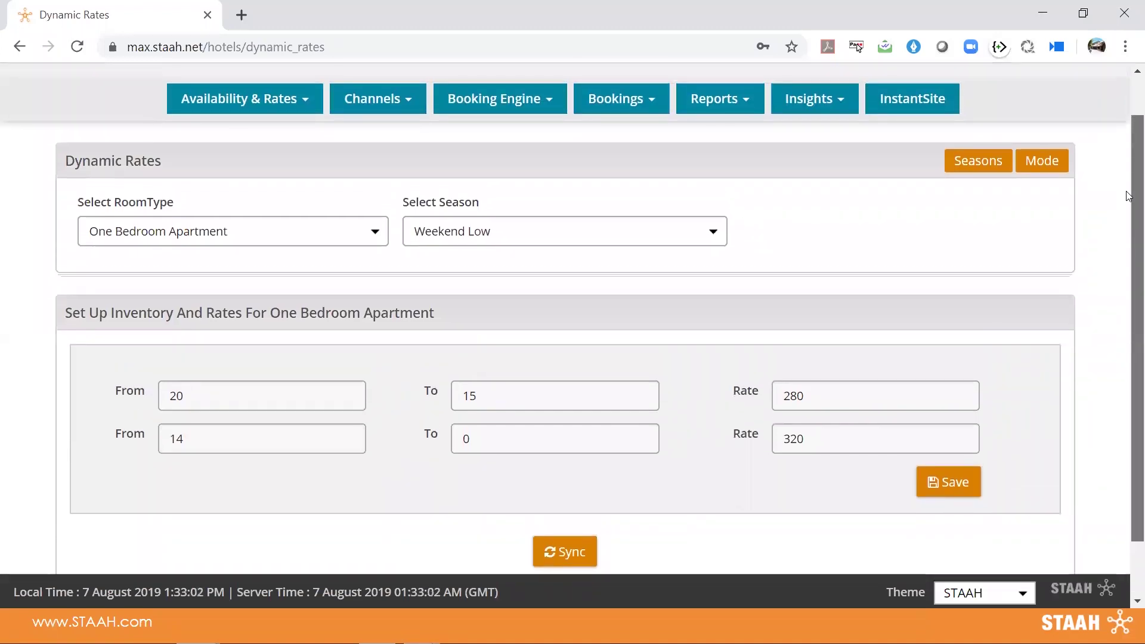
Set One Bedroom Apartment to Dynamic rate mode for 7–31 Aug 2019 and save
left_click(1054, 170)
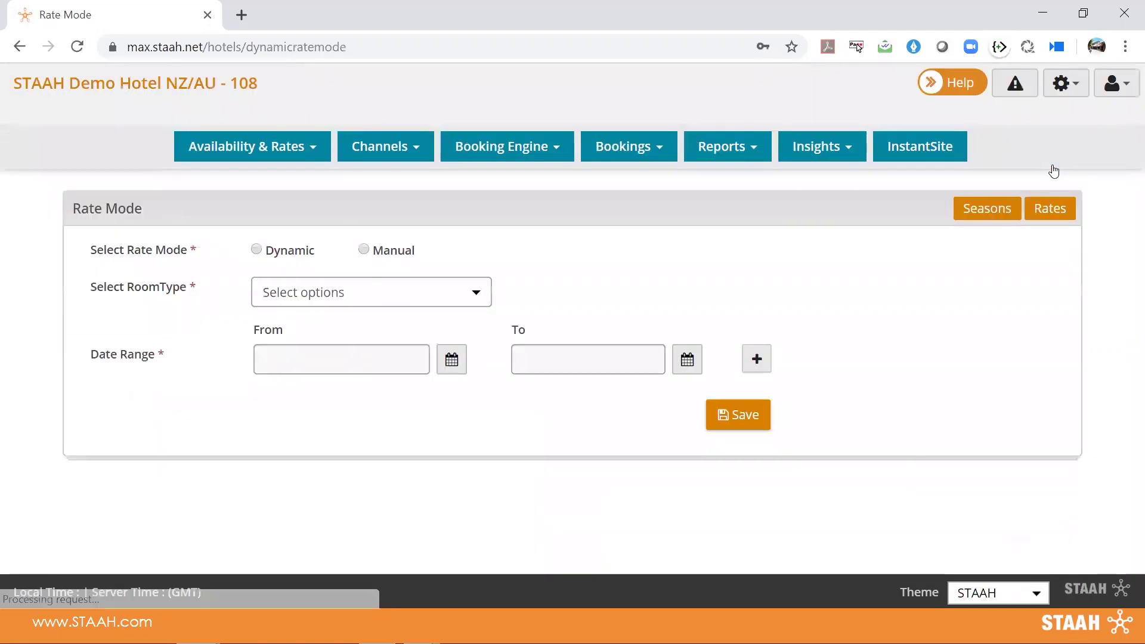
left_click(287, 253)
left_click(472, 291)
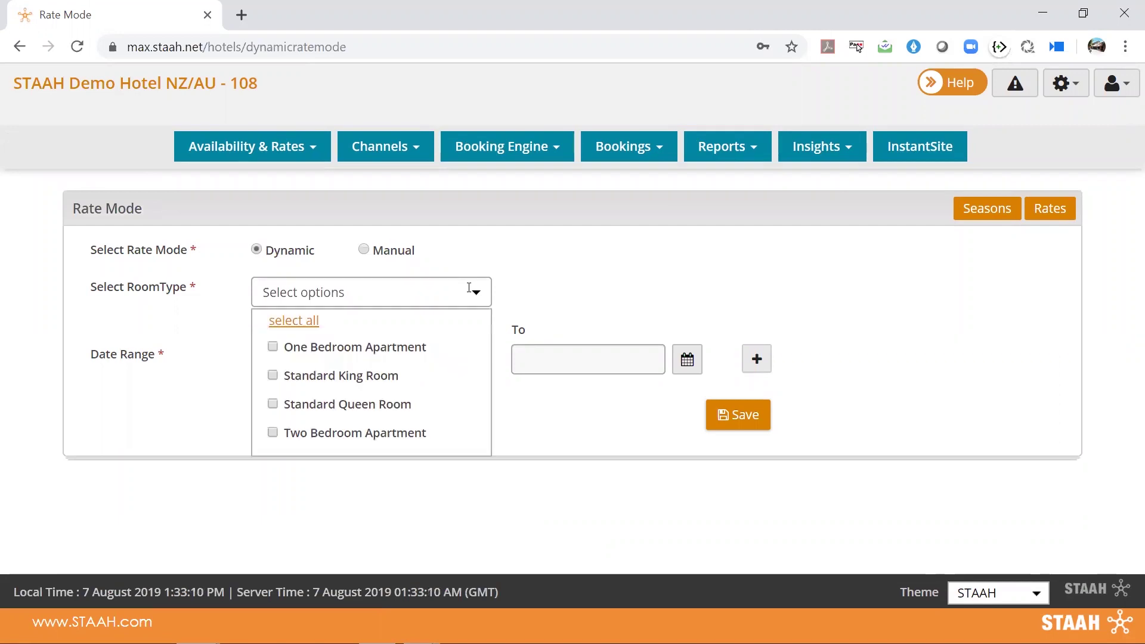
left_click(398, 354)
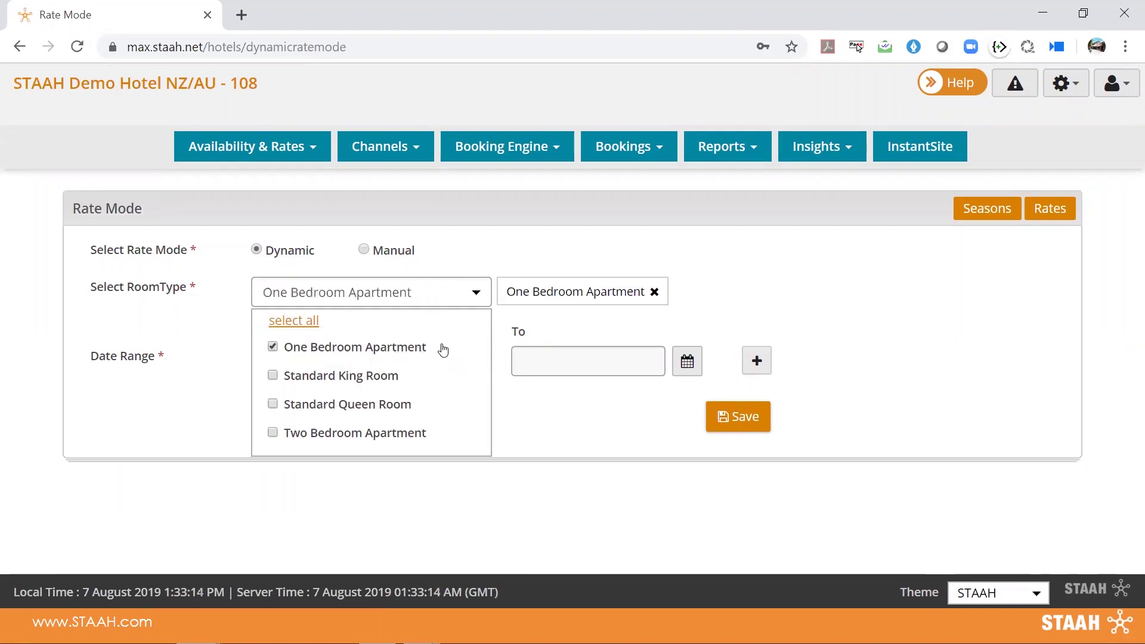
left_click(783, 275)
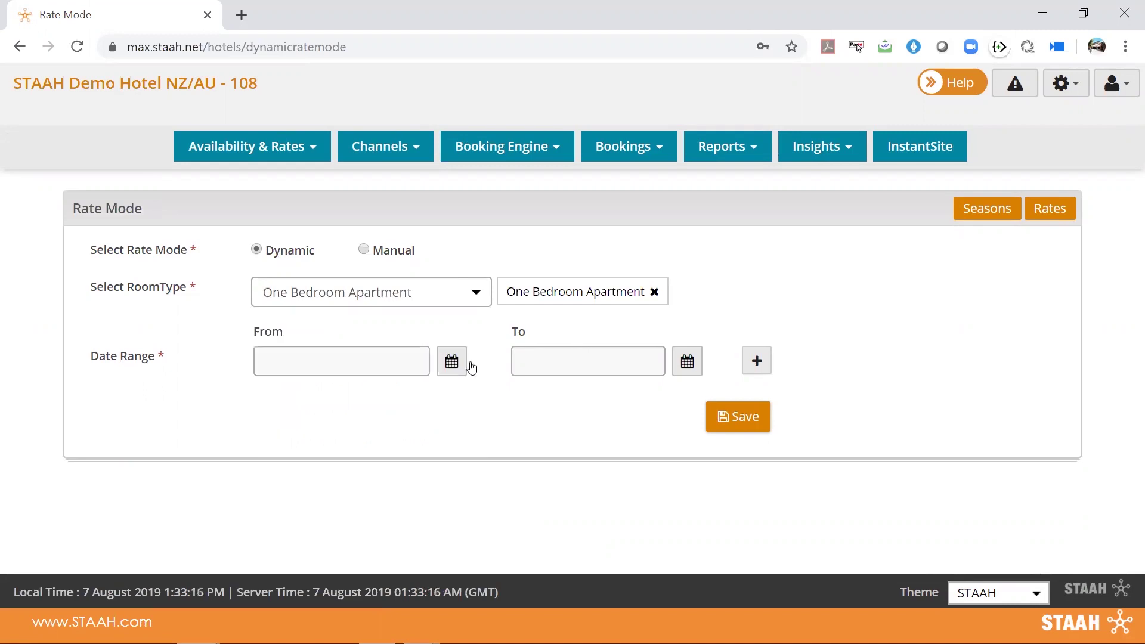
left_click(451, 365)
left_click(362, 491)
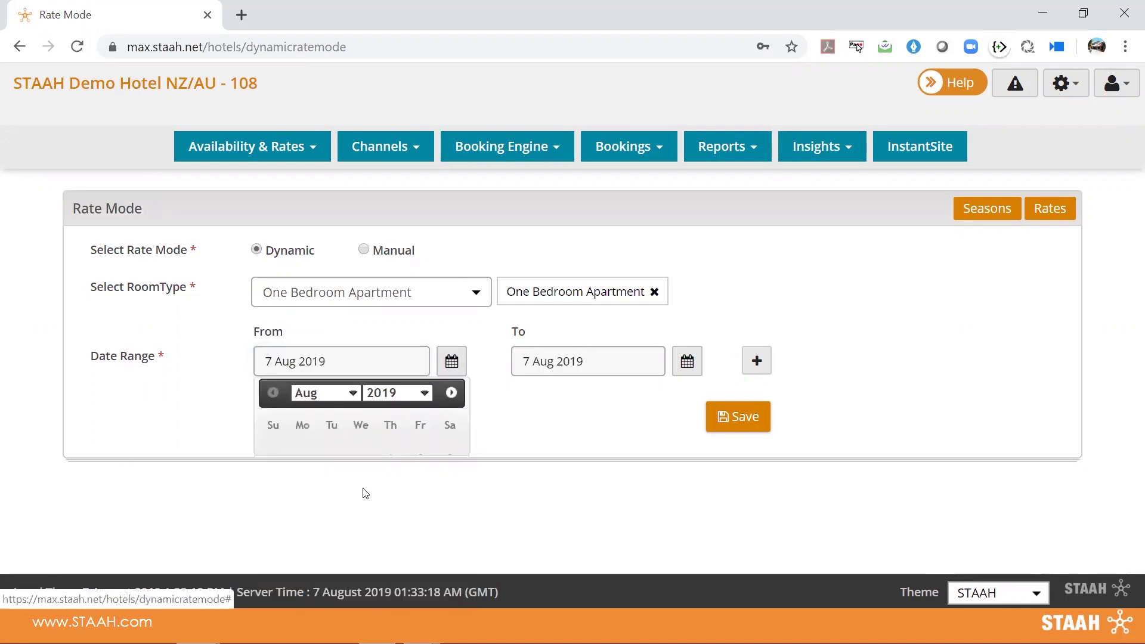
left_click(683, 363)
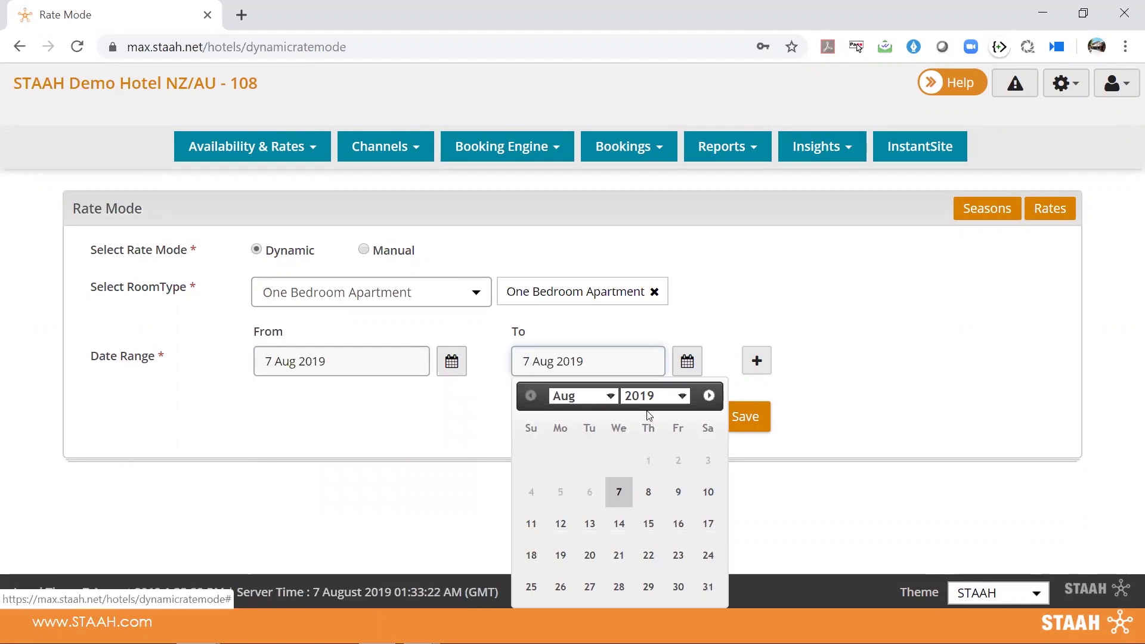
left_click(708, 587)
left_click(740, 416)
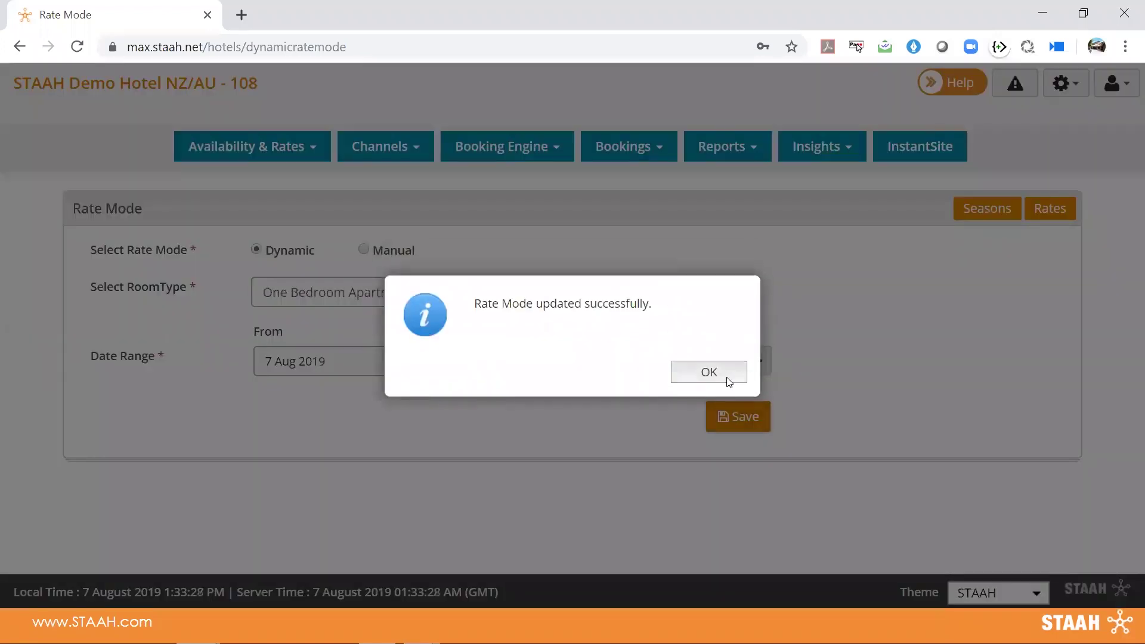
left_click(726, 379)
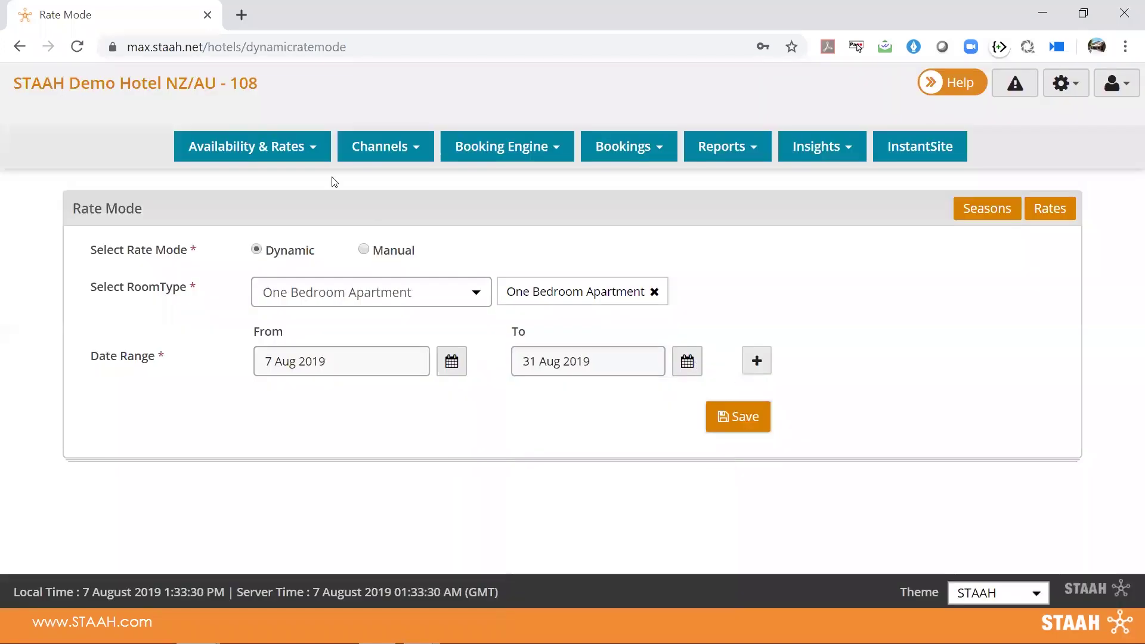
left_click(271, 147)
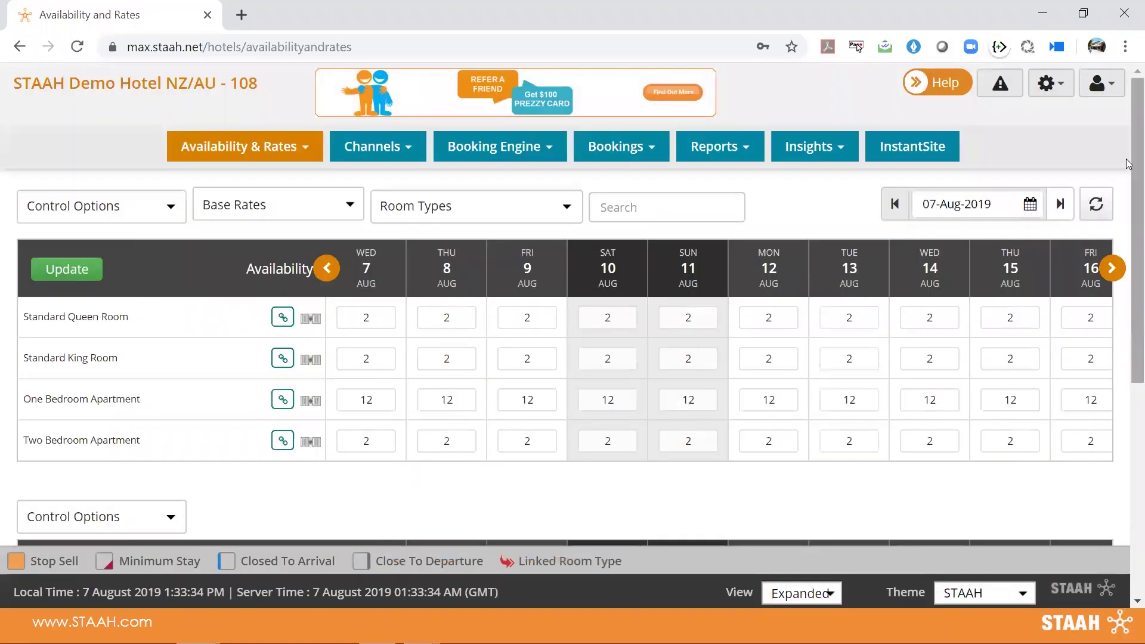
Check One Bedroom Apartment's 320 daily rates in the grid, advancing to 11–20 Aug
scroll(1127, 247, "down", 2)
scroll(1128, 246, "down", 4)
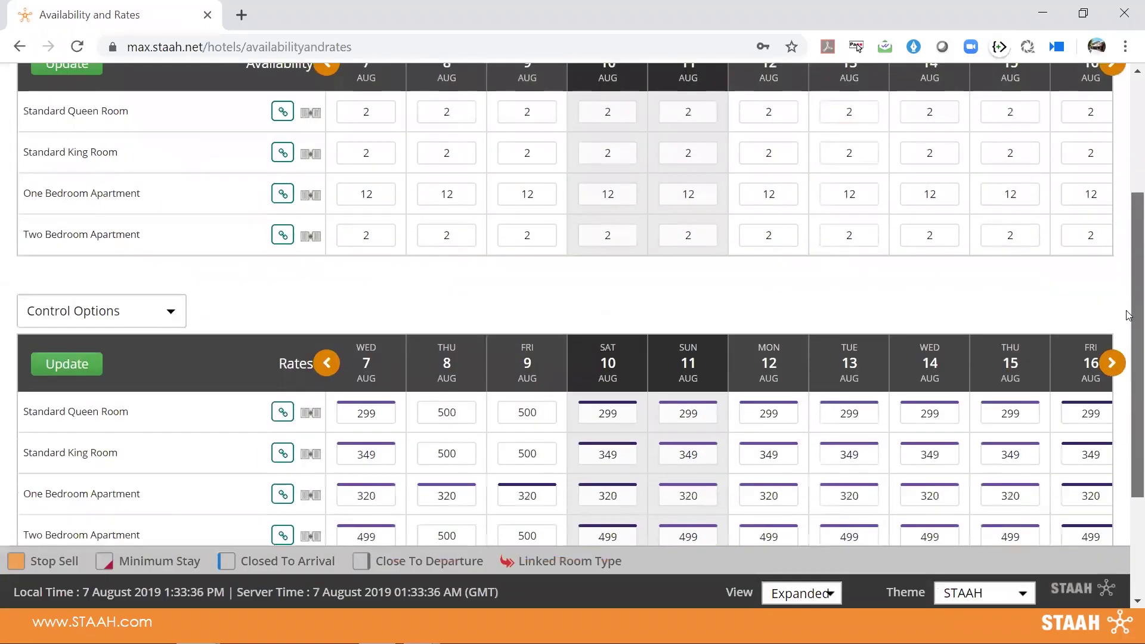
scroll(1127, 342, "down", 1)
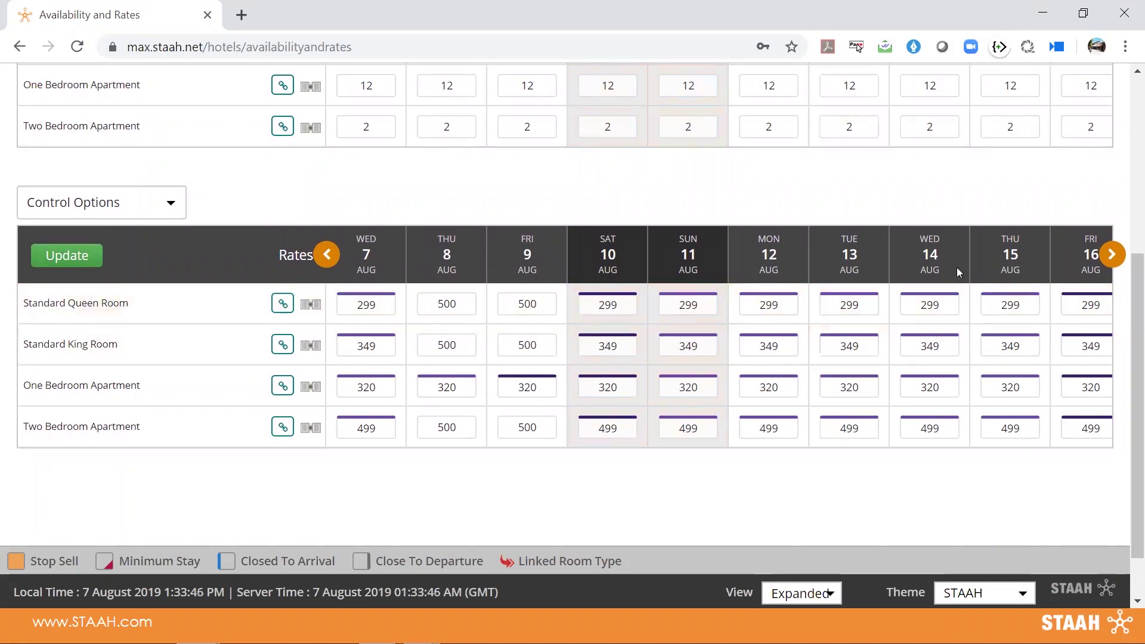
left_click(1113, 254)
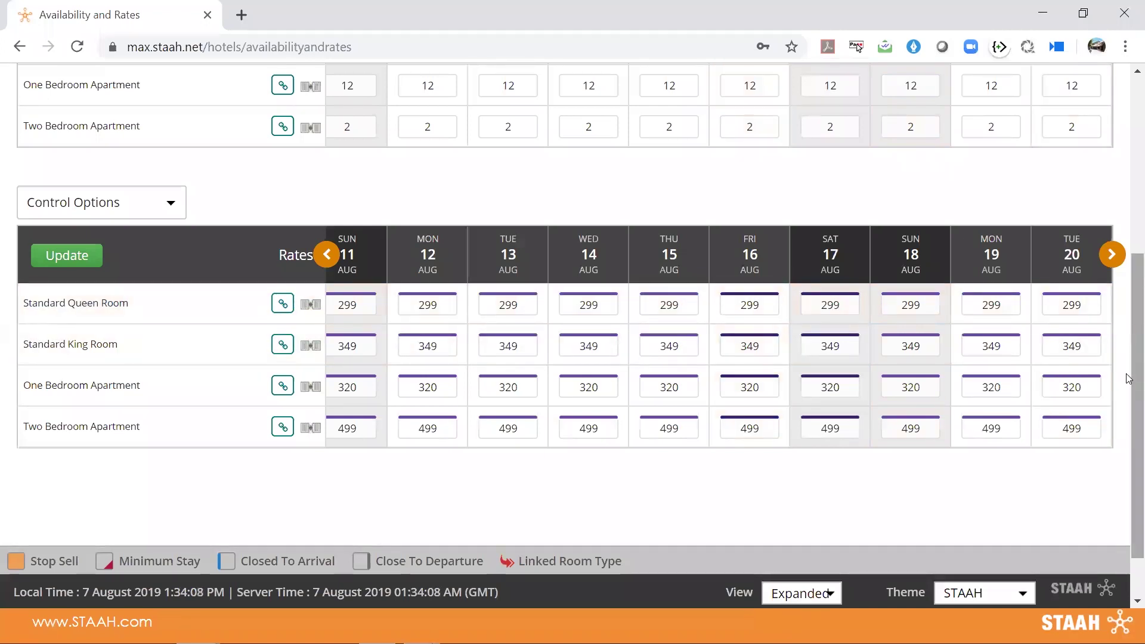
scroll(1130, 370, "up", 1)
left_click_drag(1129, 299, 1129, 194)
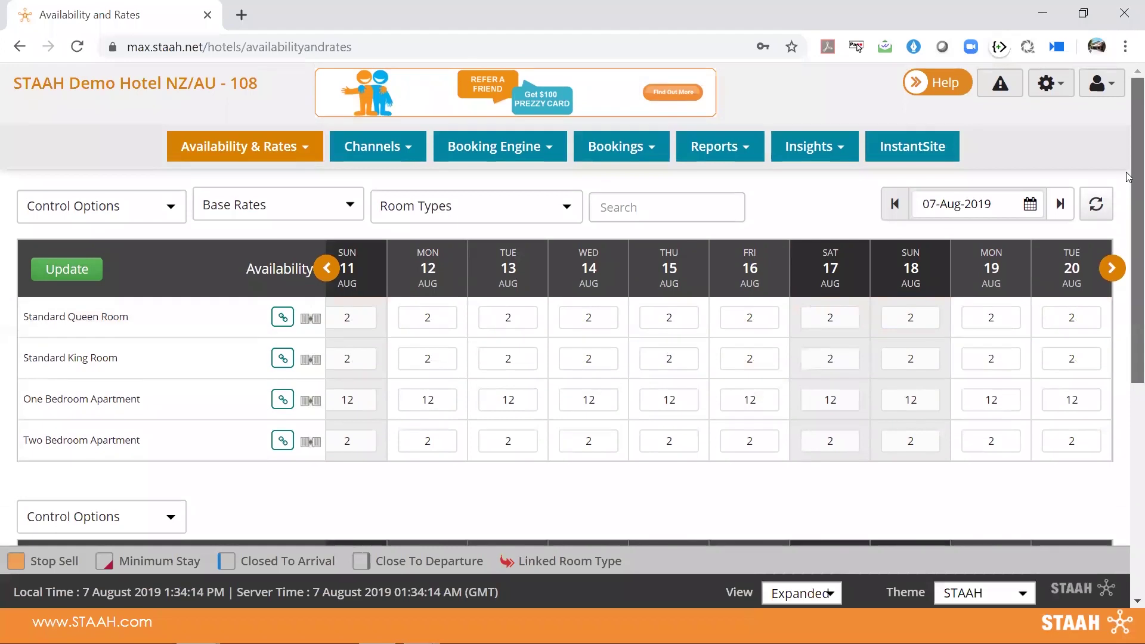
left_click(720, 142)
left_click(835, 202)
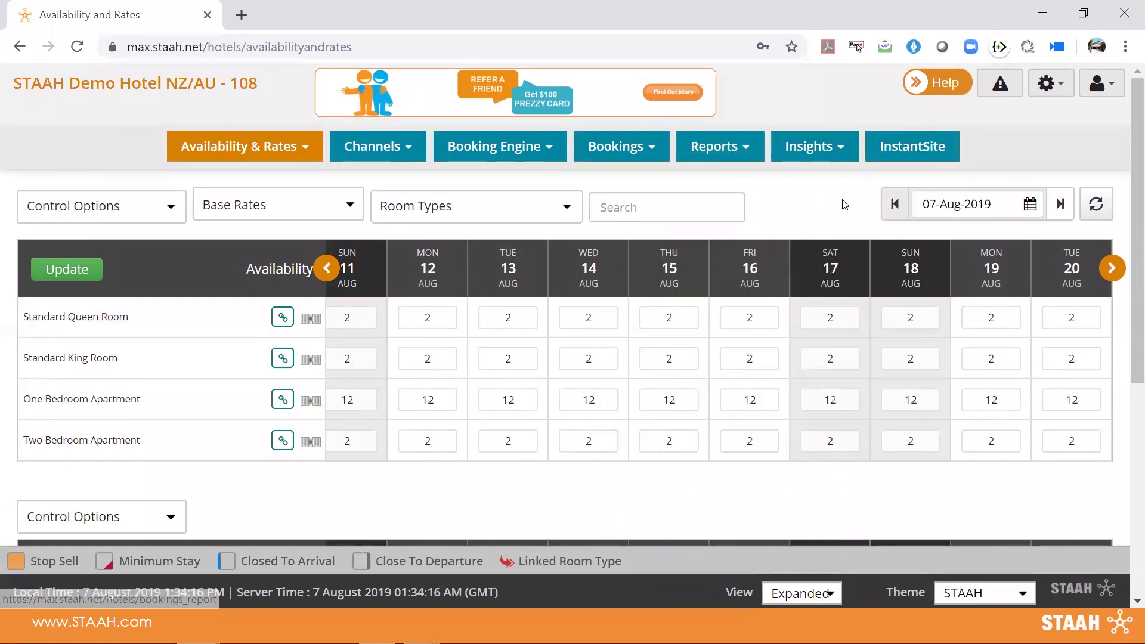
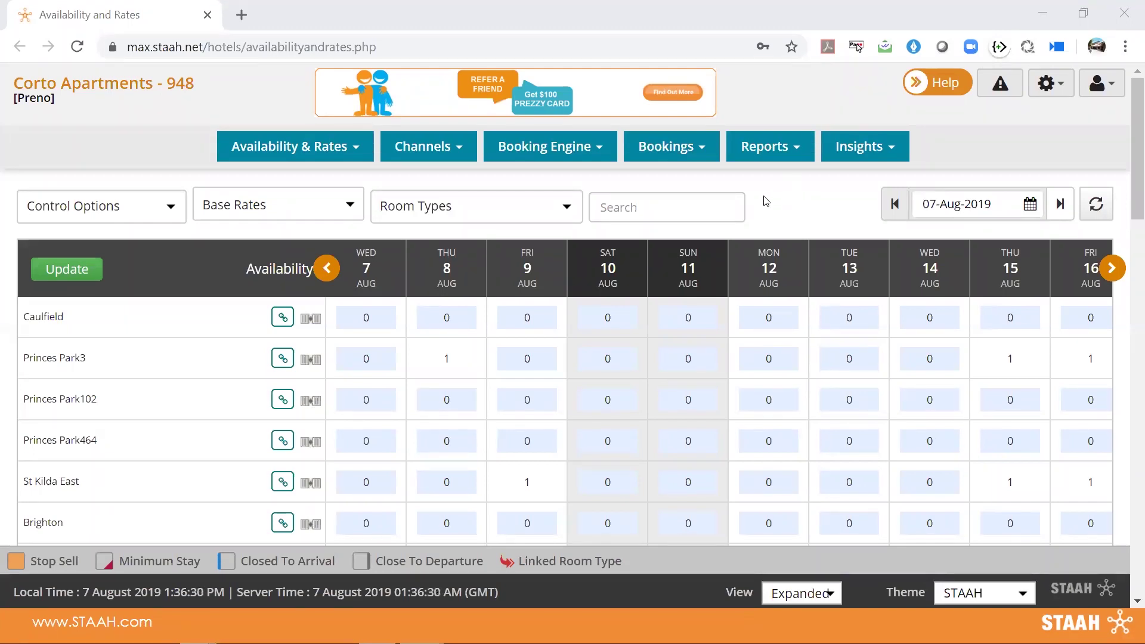
Review the Booking.com mapping table's room type property IDs and enabled status, then return to the top
left_click(1050, 89)
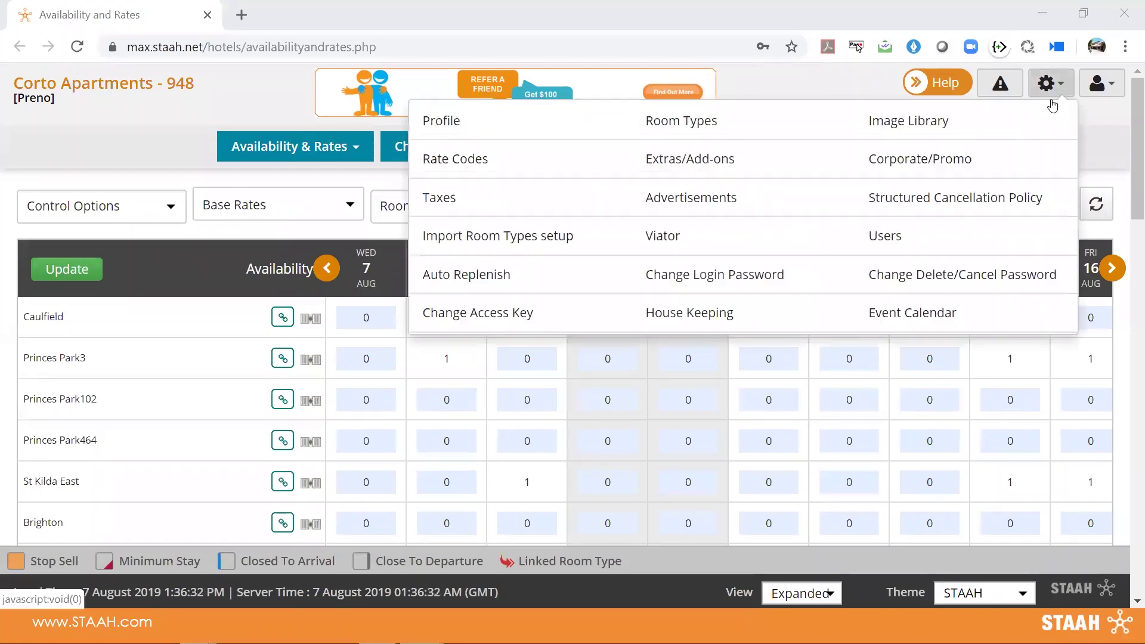
left_click(386, 146)
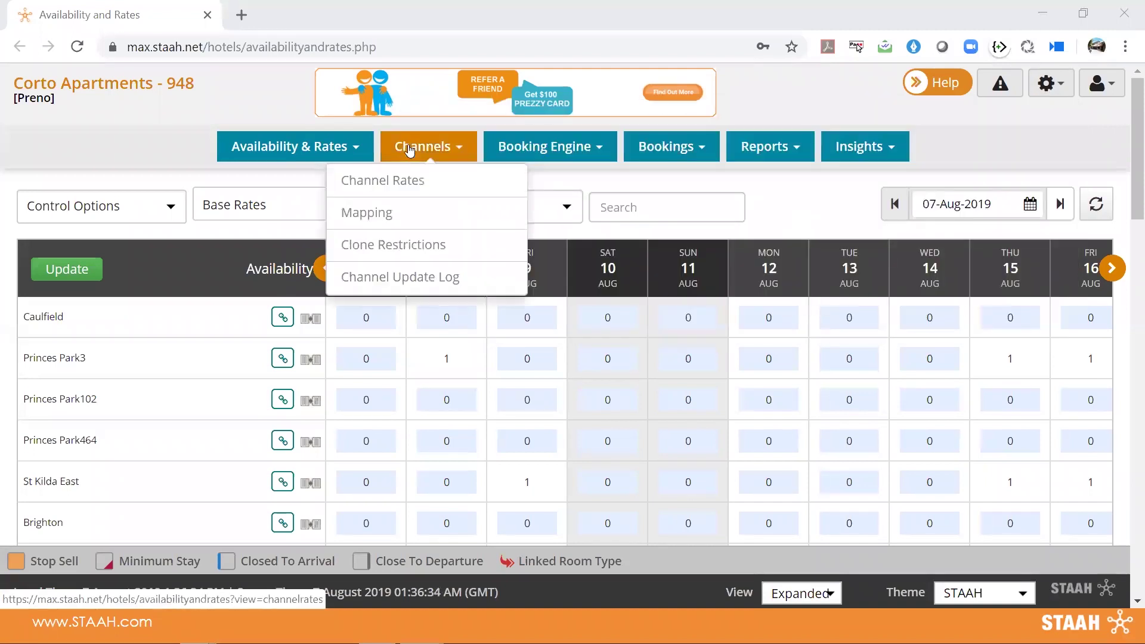
left_click(412, 215)
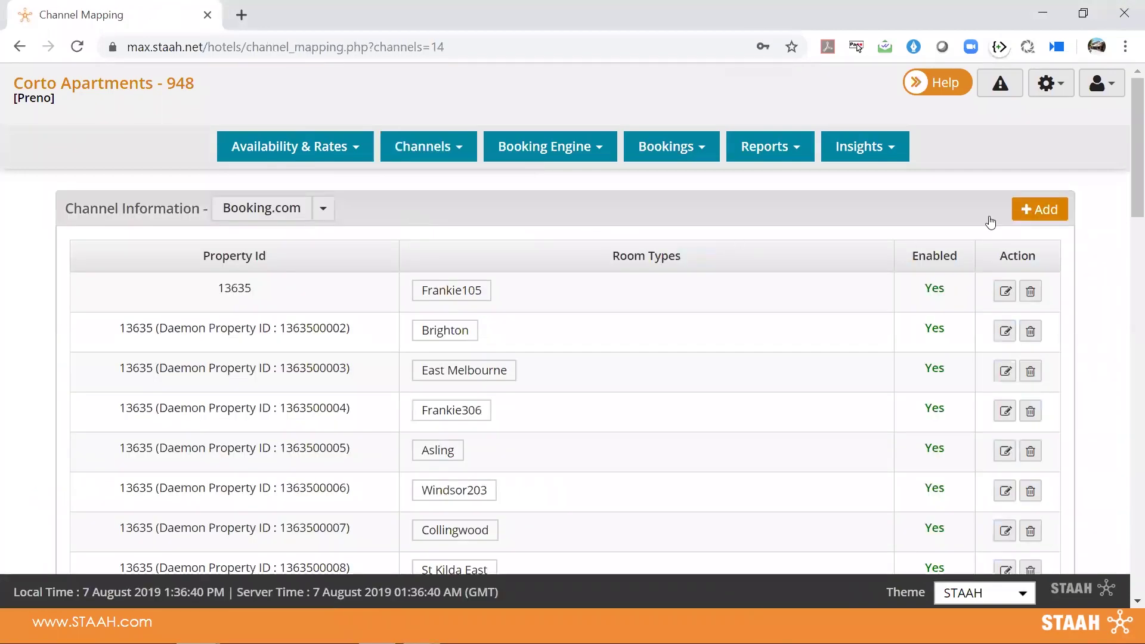
left_click_drag(1126, 155, 1129, 207)
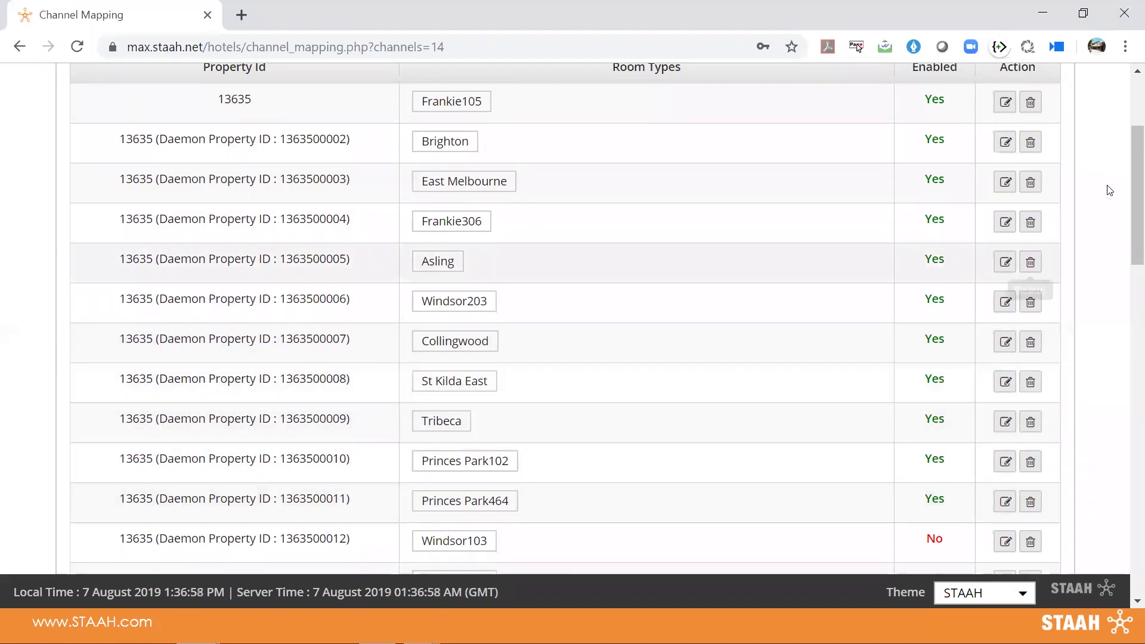
left_click_drag(1130, 173, 1130, 116)
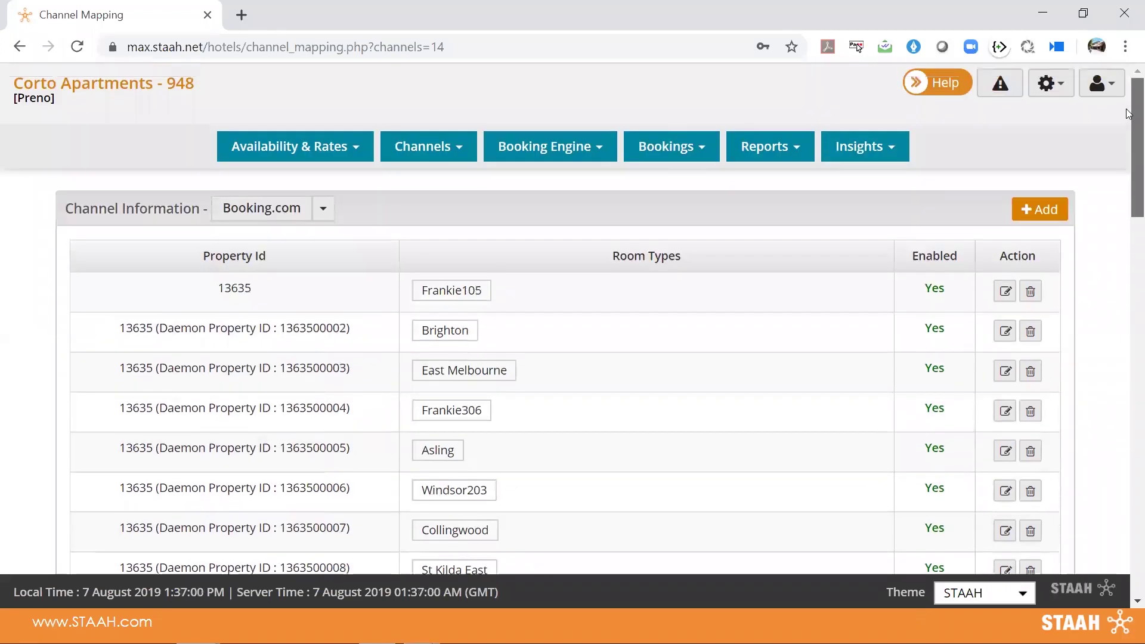
left_click(1048, 85)
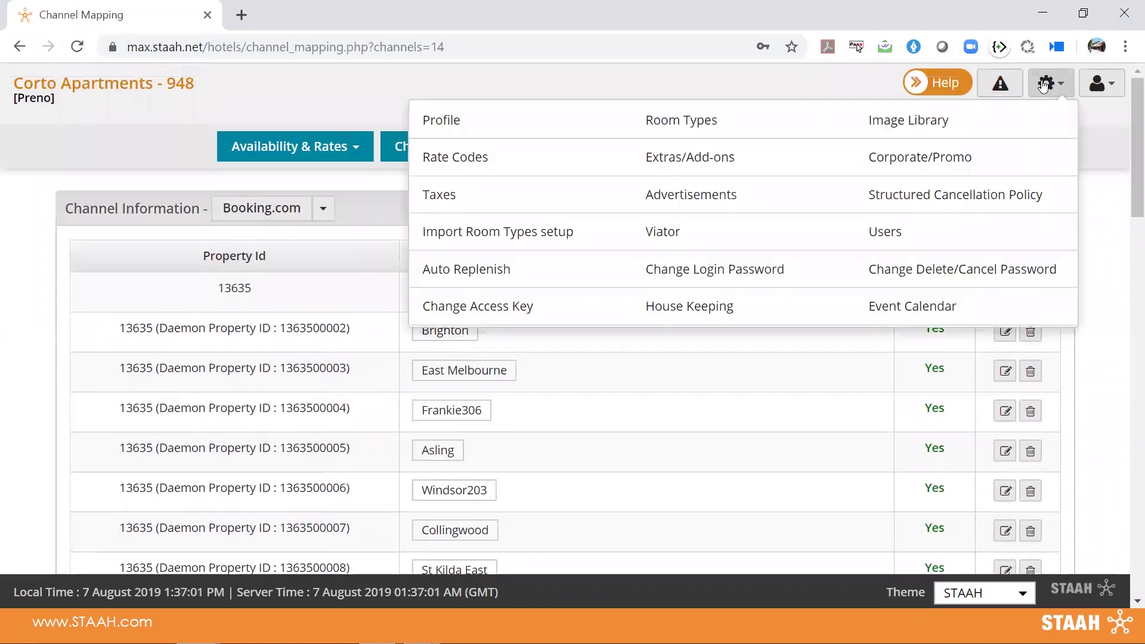
Edit the Caulfield room type and scroll its SET UP form down to fields like the 90 cleaning fees
left_click(787, 122)
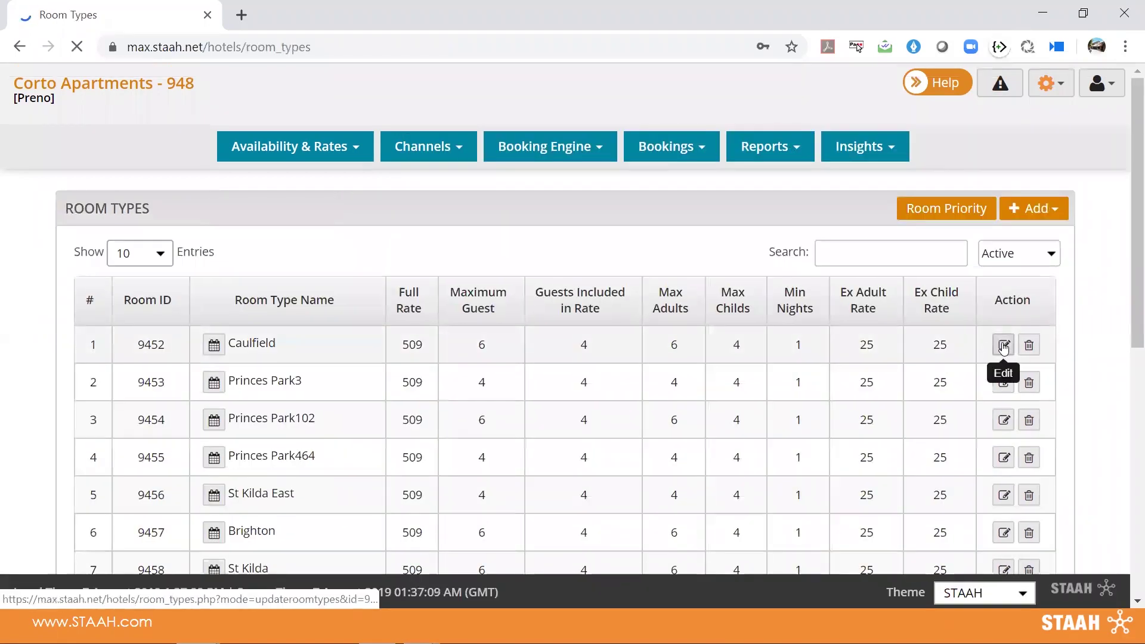
left_click(1004, 346)
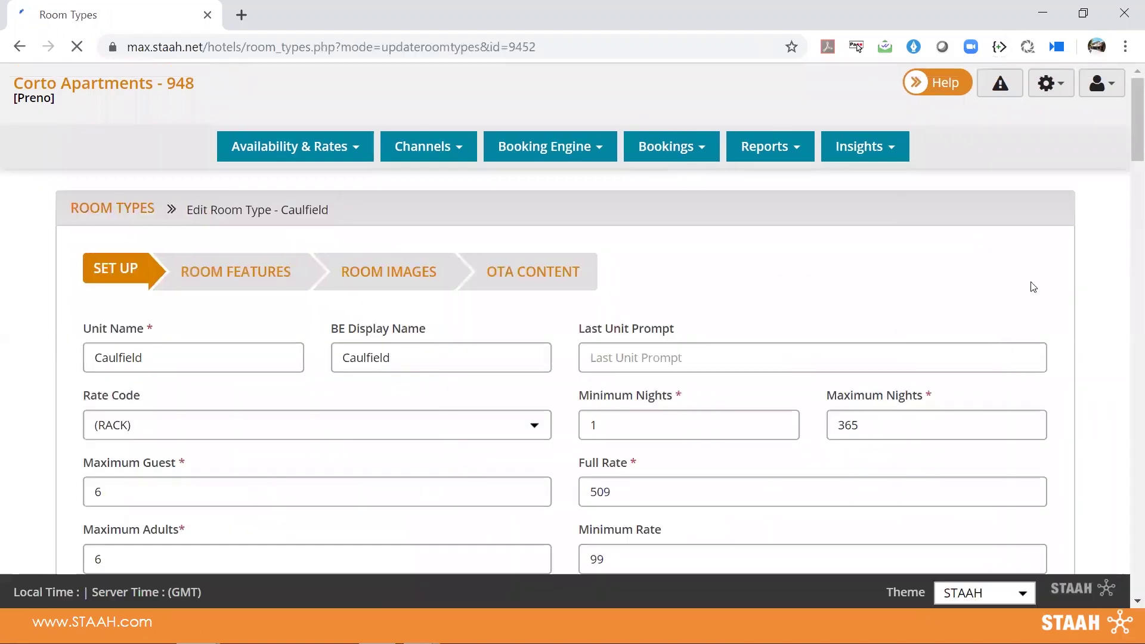
scroll(1129, 165, "down", 4)
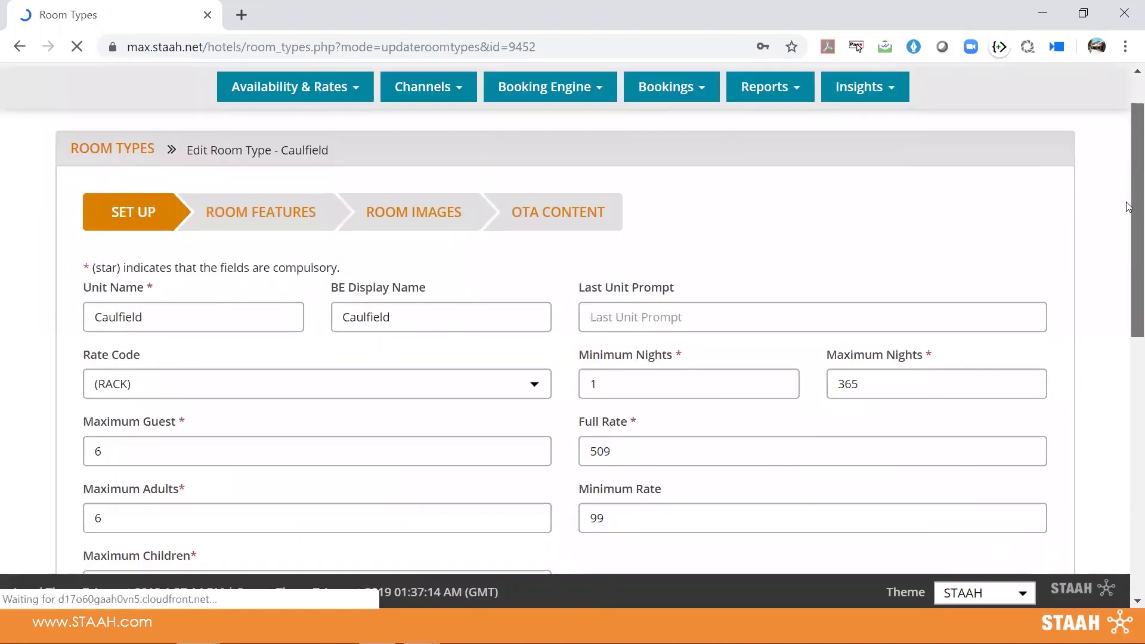
scroll(1129, 293, "down", 4)
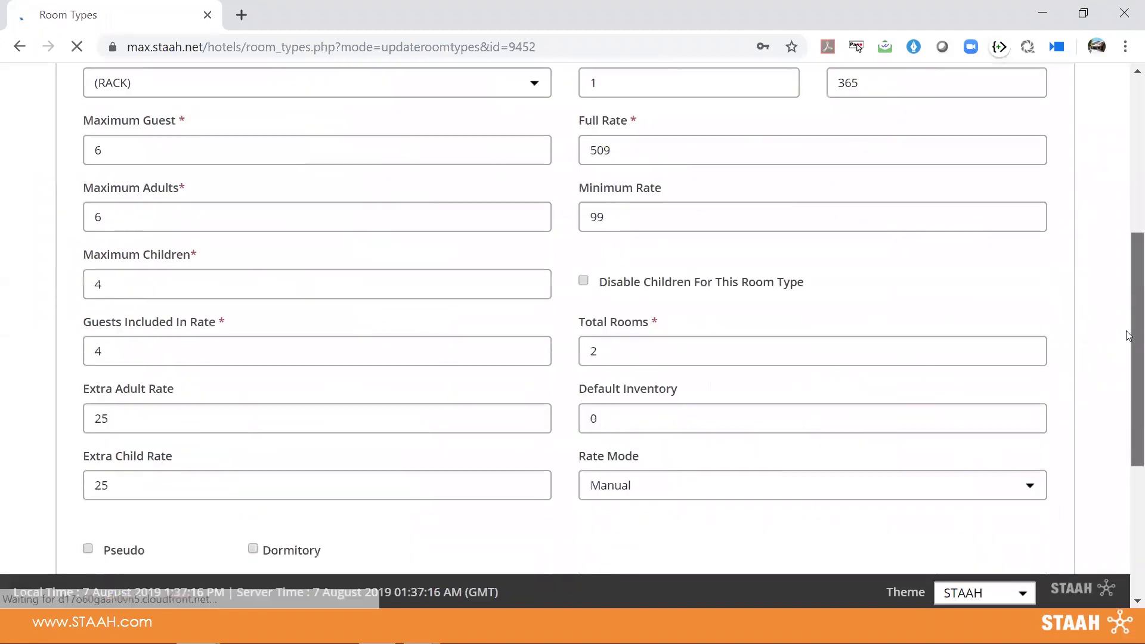
scroll(1129, 387, "down", 3)
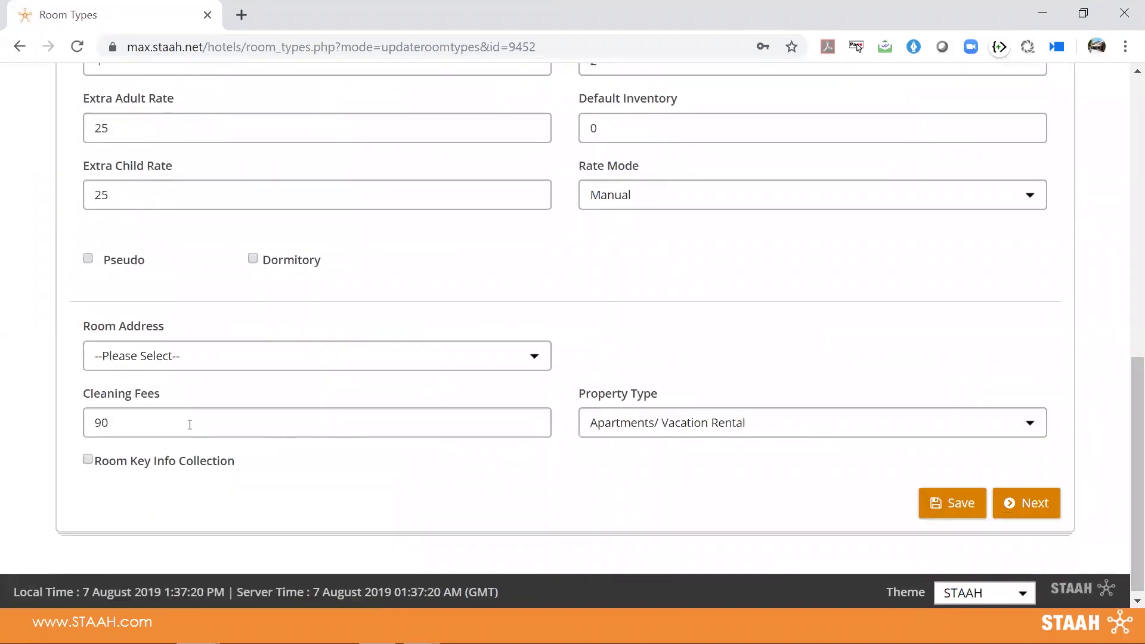
Enable Room Key Info Collection for Caulfield and return to the form top showing rate code RACK
left_click(113, 460)
left_click_drag(1129, 447, 1129, 406)
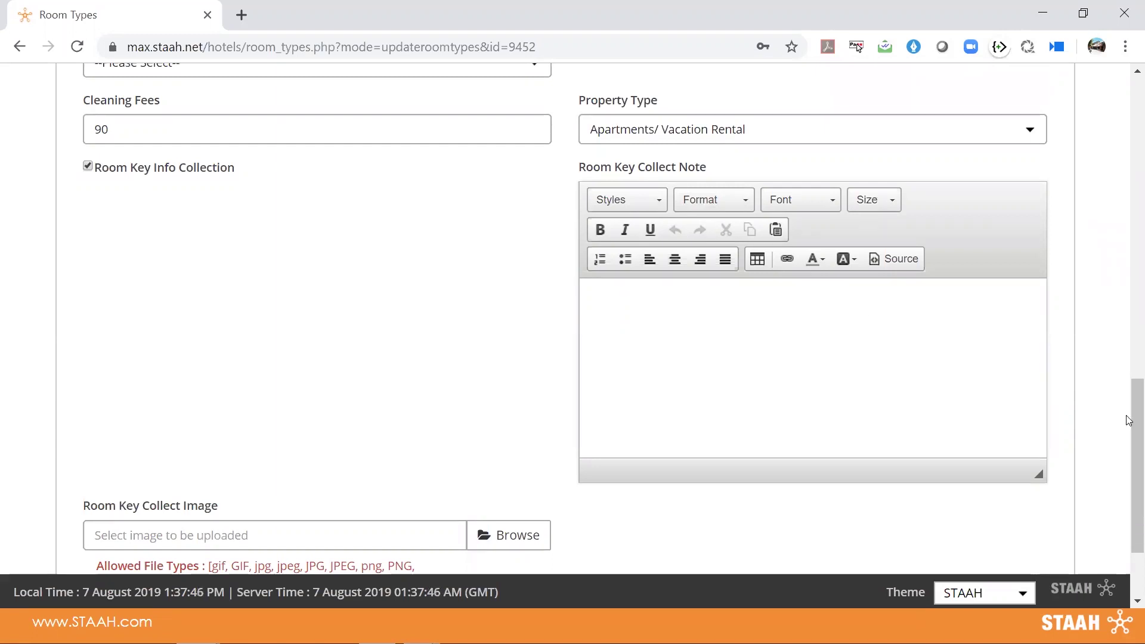
left_click_drag(1129, 419, 1129, 99)
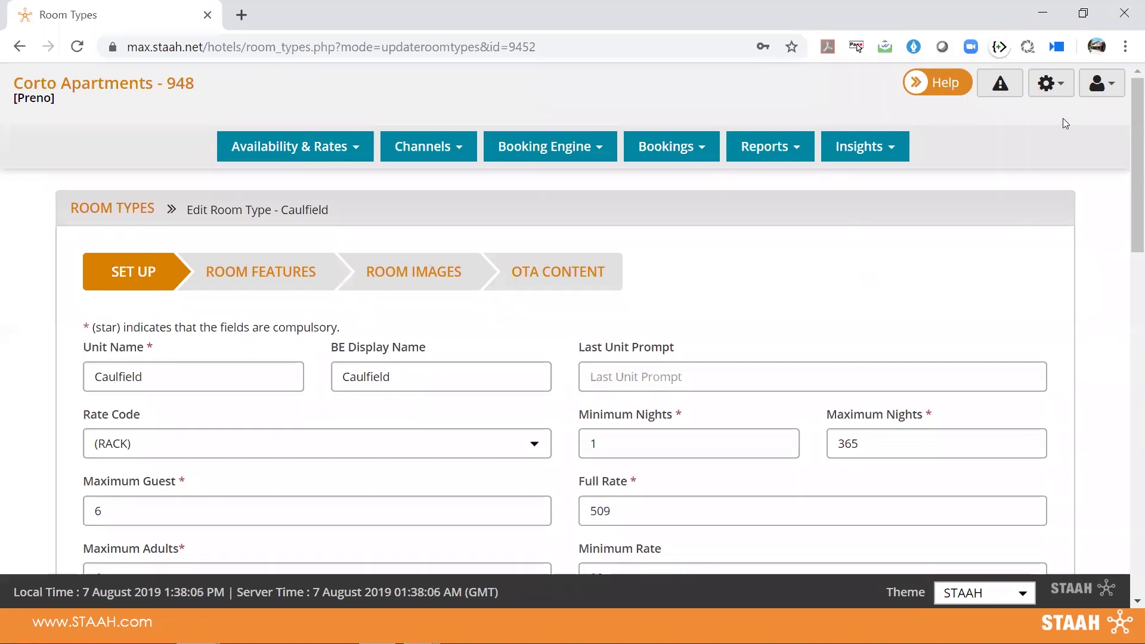
left_click(1047, 13)
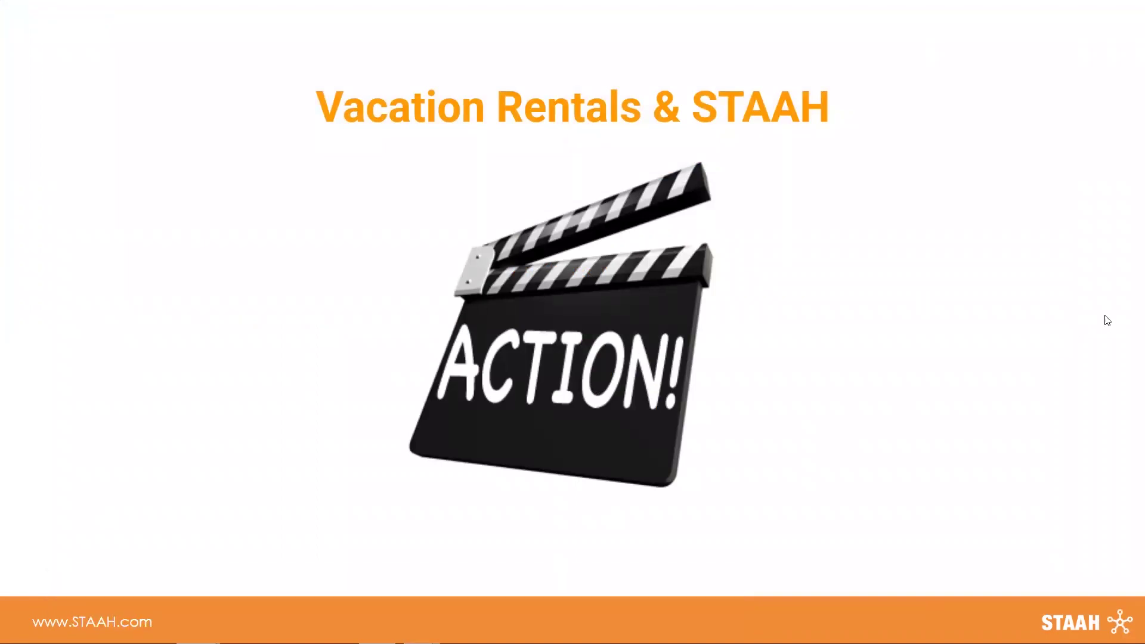
key("Right")
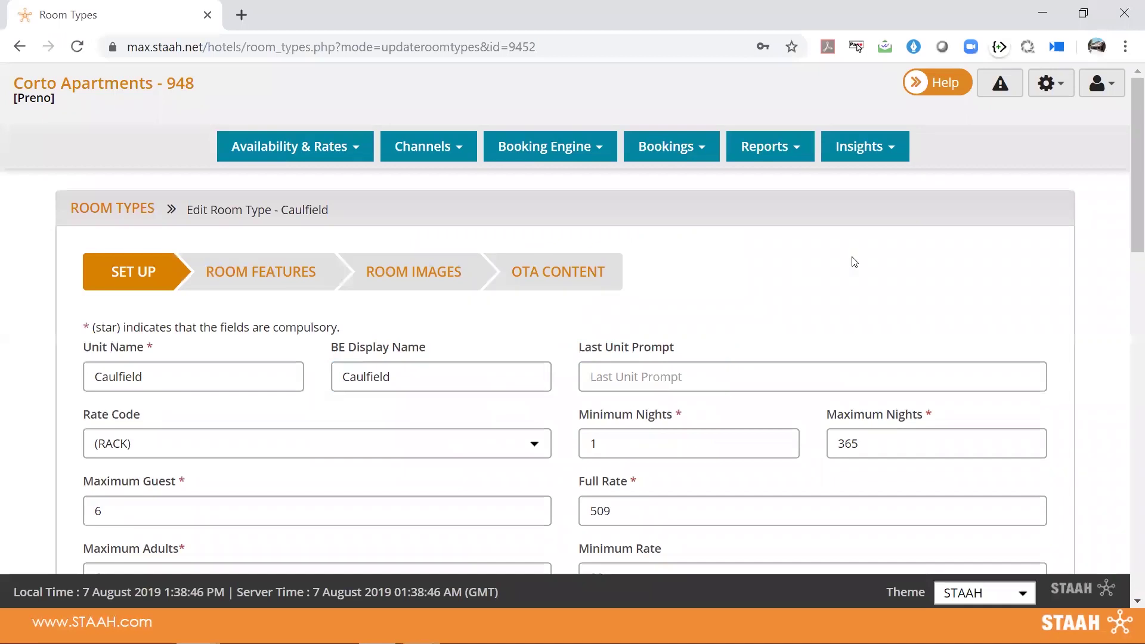
Start a new user from the Users list and scroll the empty Add User form
left_click(1045, 83)
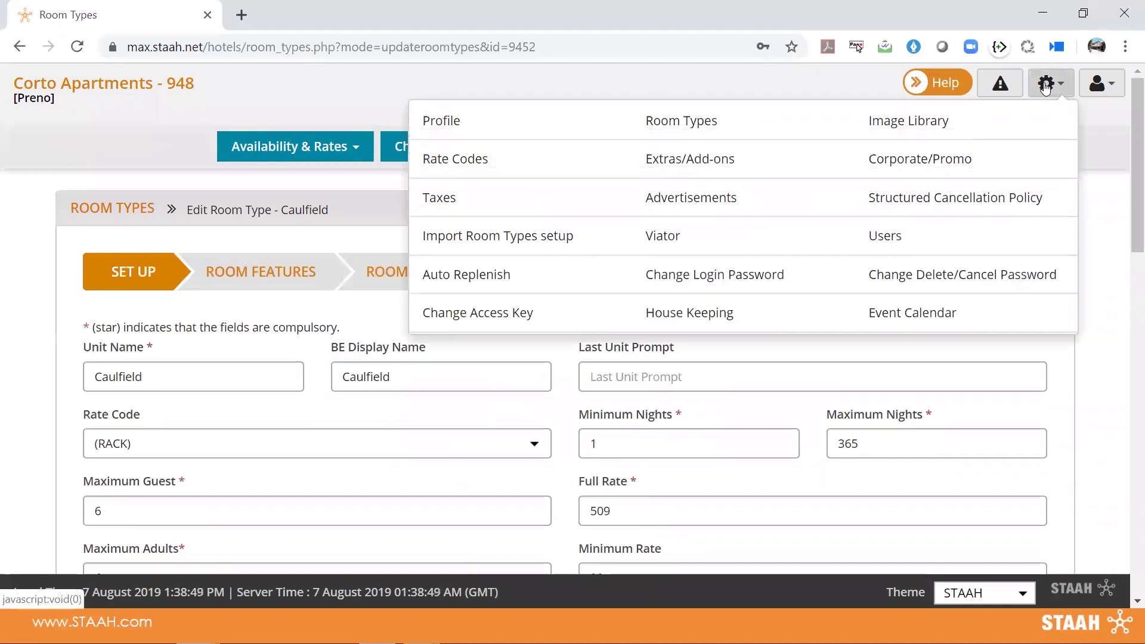
left_click(981, 237)
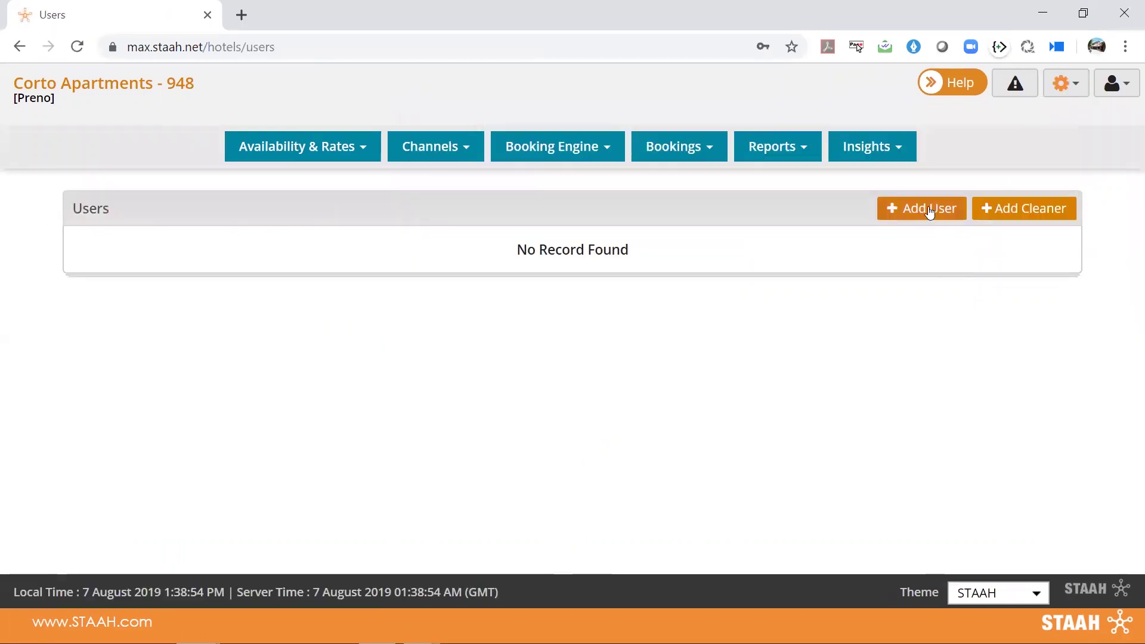
left_click(928, 208)
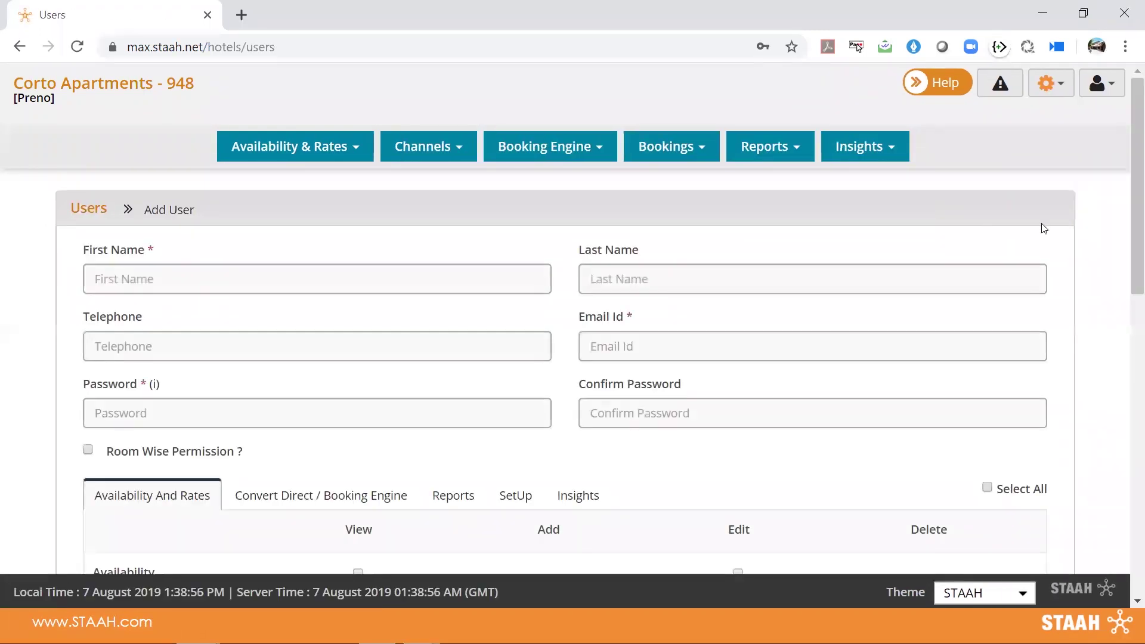
scroll(1128, 250, "down", 1)
scroll(1129, 267, "down", 2)
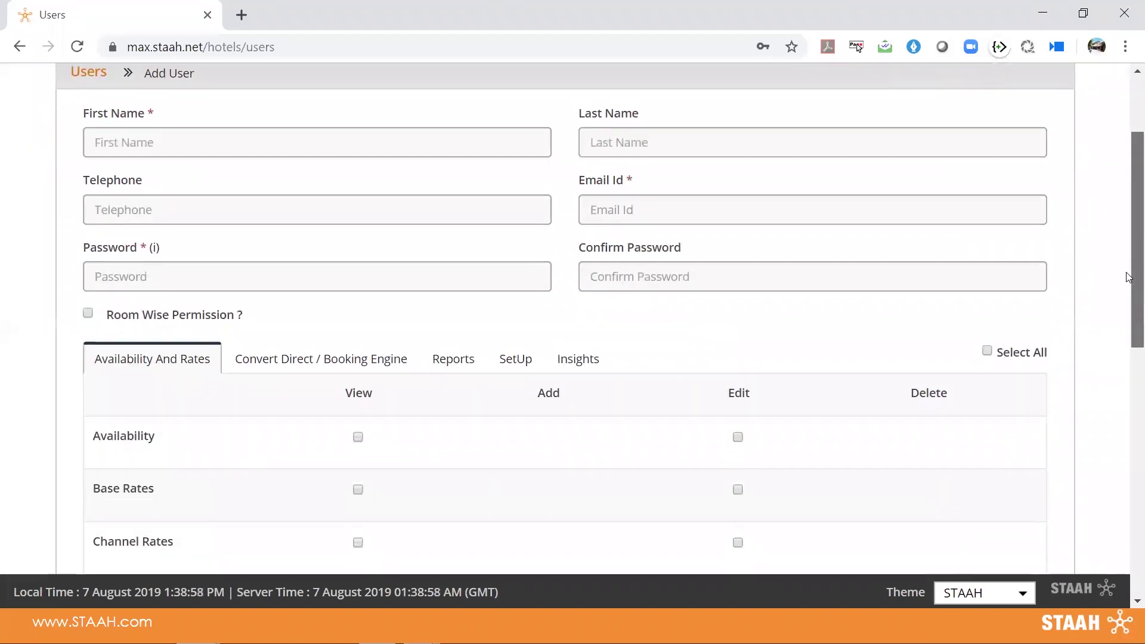
scroll(1129, 267, "up", 1)
scroll(1129, 299, "down", 3)
scroll(1127, 343, "down", 1)
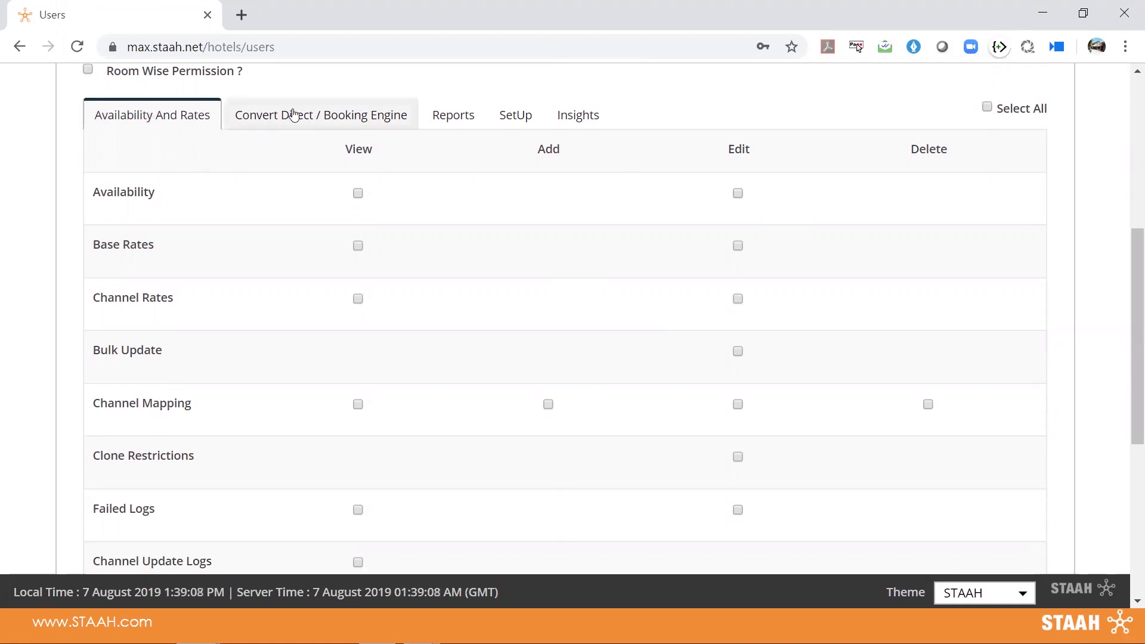
Browse the Booking Engine, Reports, Setup and Insights permissions, ending back on Availability And Rates
left_click(329, 119)
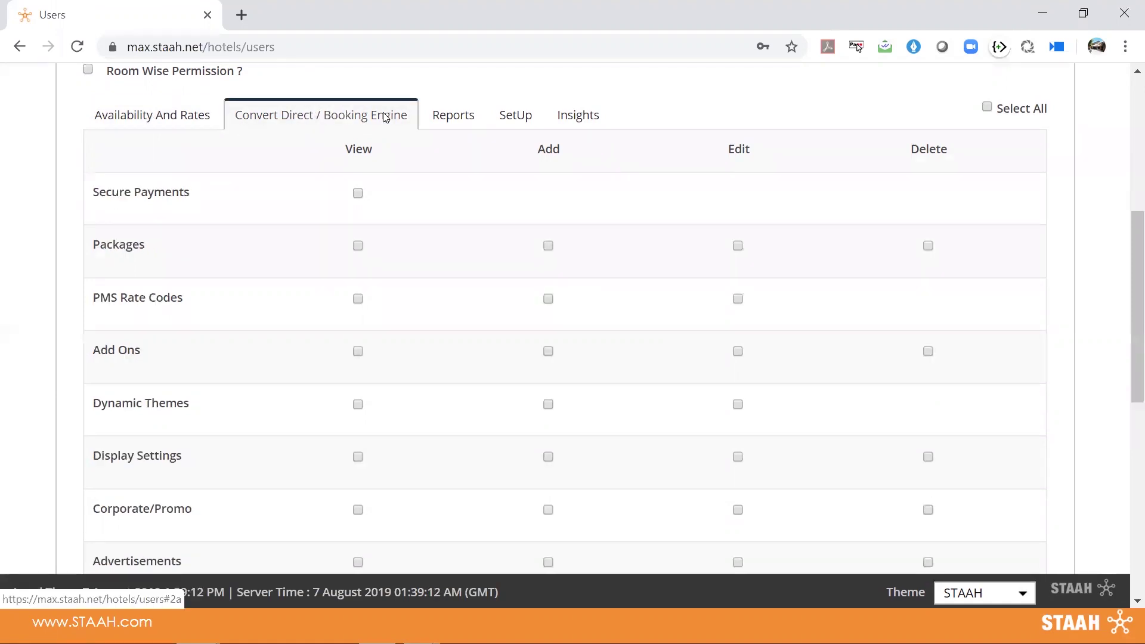
left_click(461, 120)
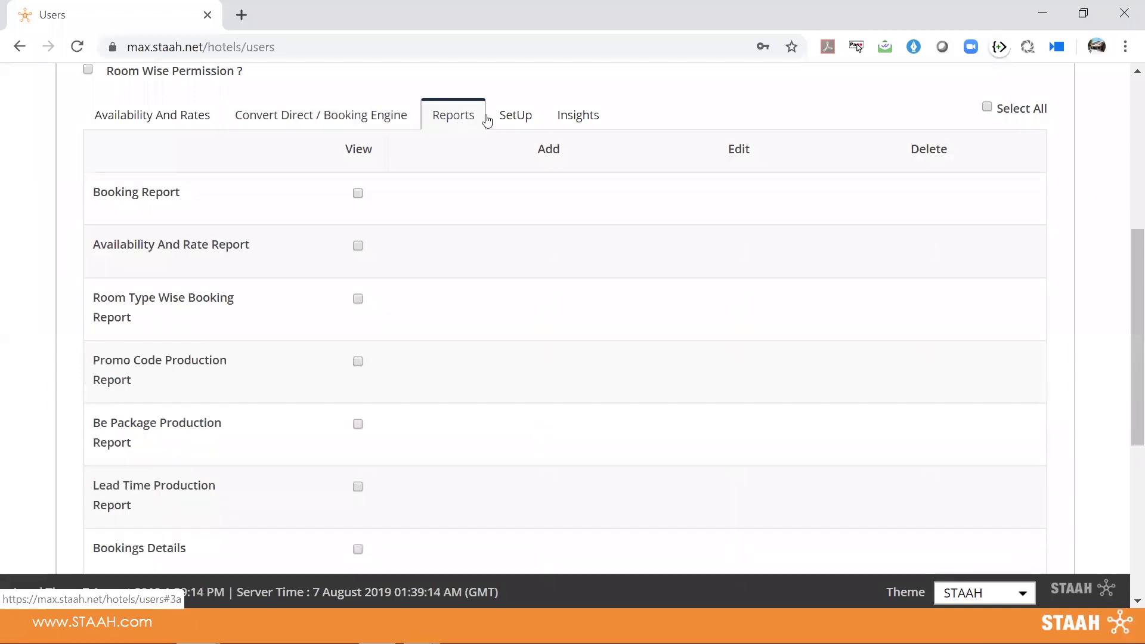
left_click(516, 118)
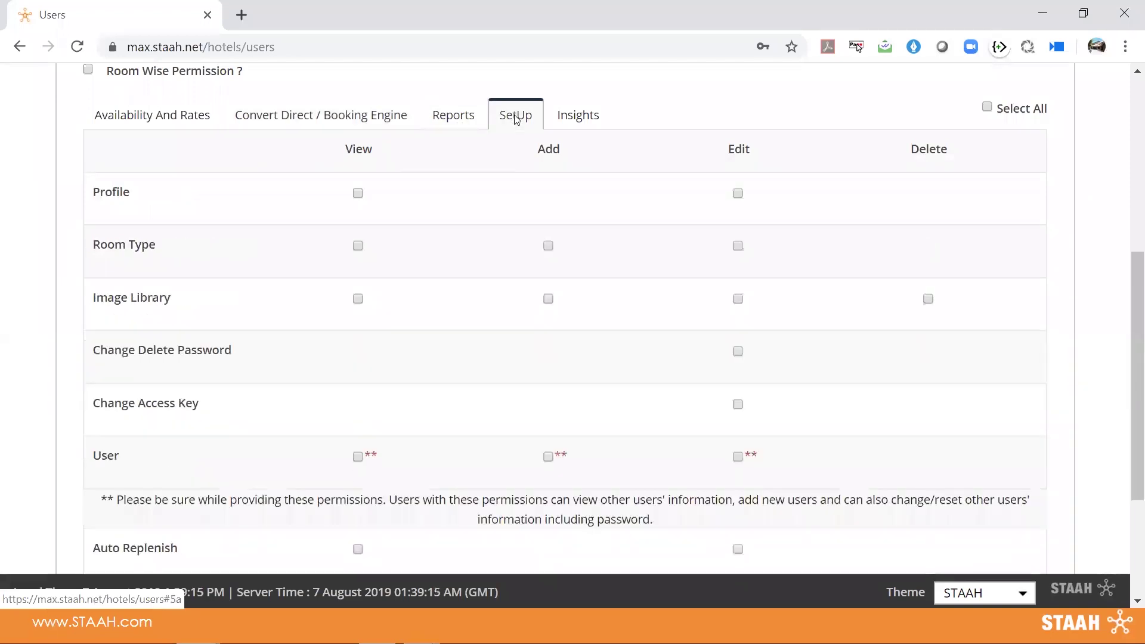
left_click(571, 120)
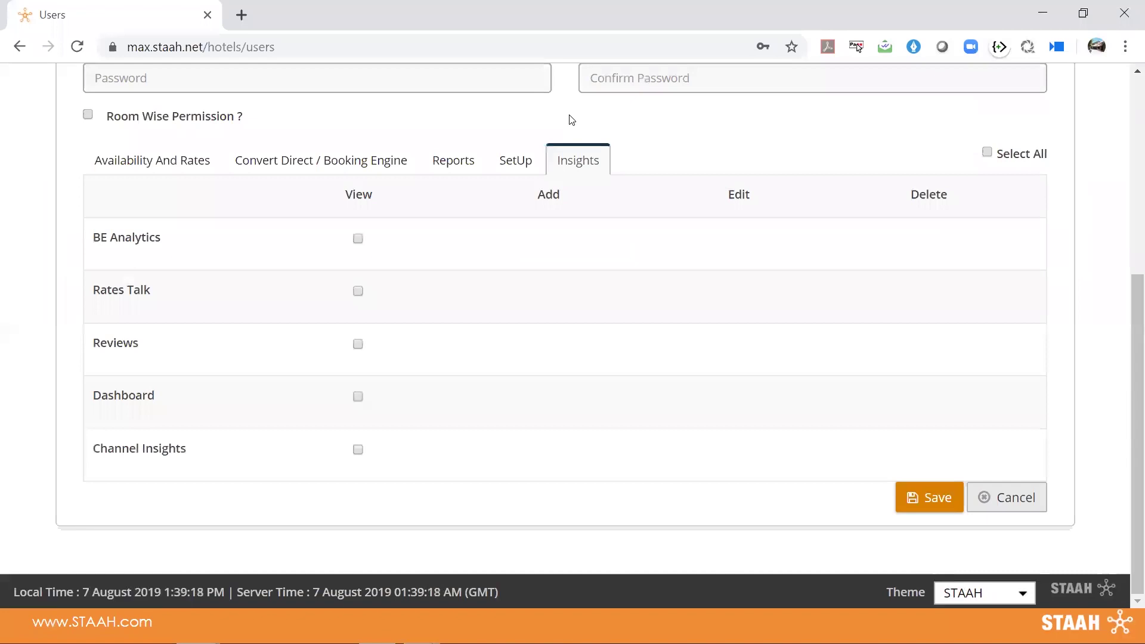
left_click(141, 165)
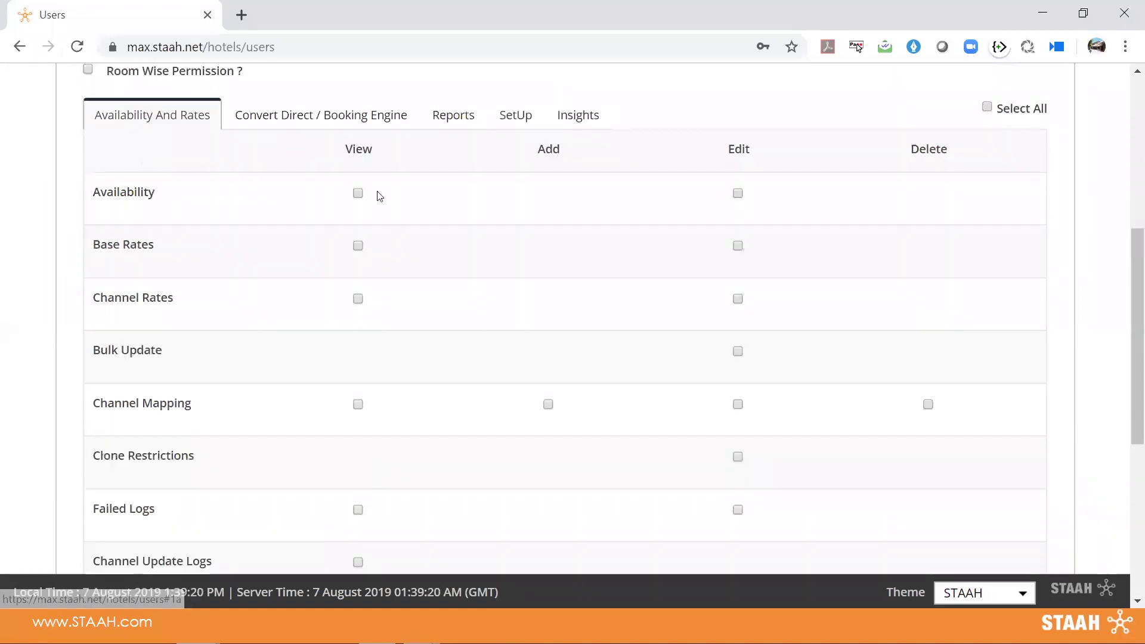
left_click_drag(1127, 291, 1128, 118)
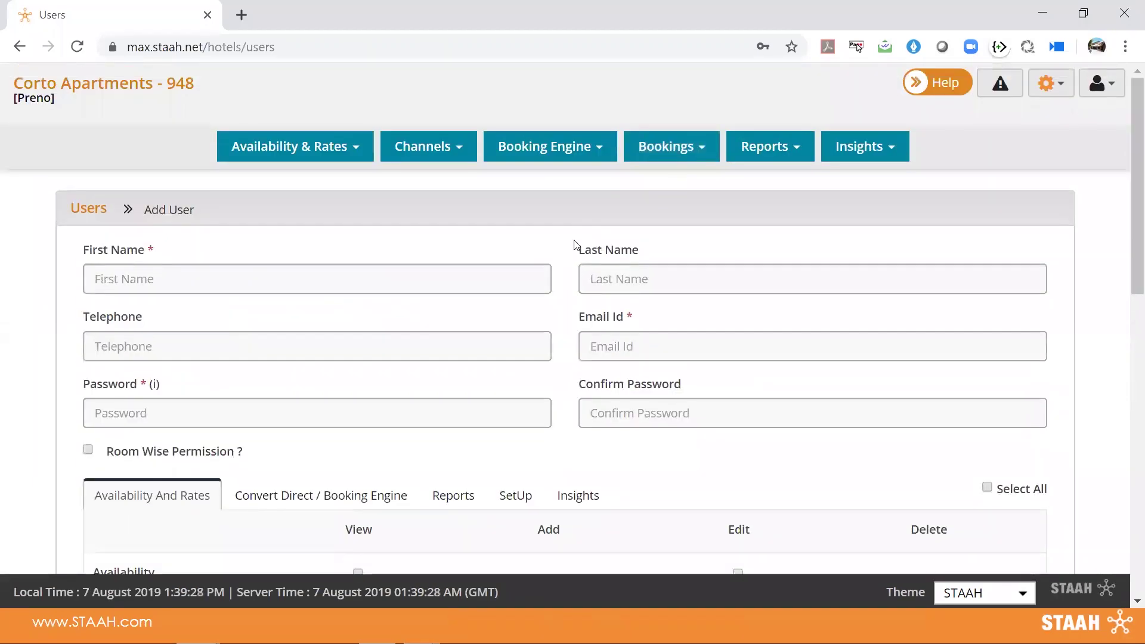
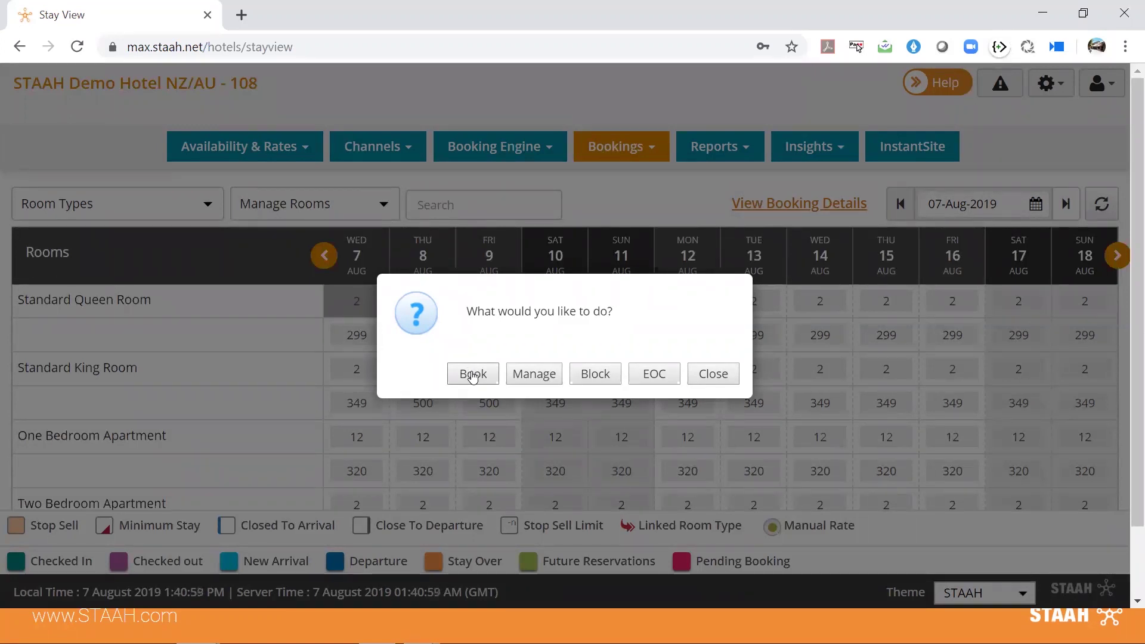
Start a new Standard Queen Room booking for 07–08 Aug 2019, keeping the 72 hrs cancellation policy
left_click(473, 374)
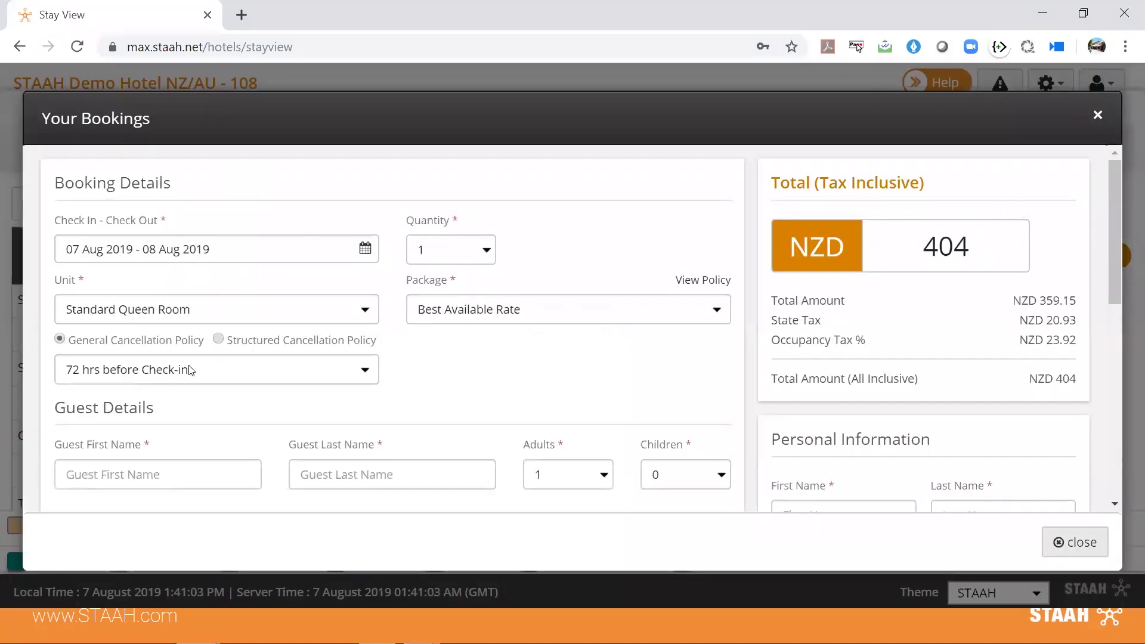
left_click(191, 372)
left_click(191, 371)
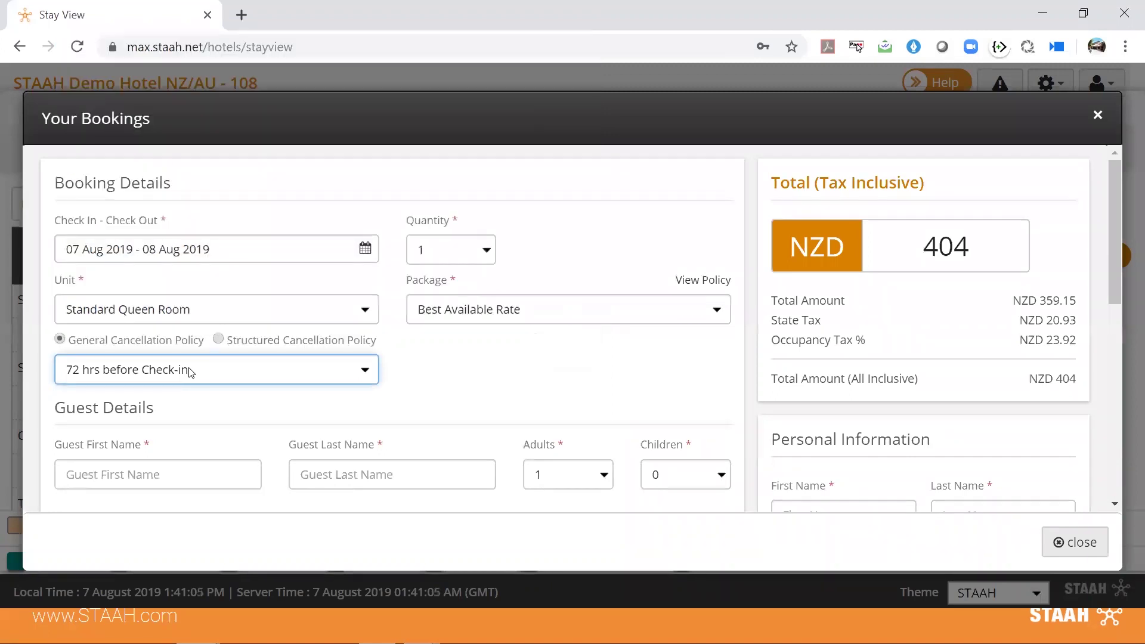
Replace the tax-inclusive total of 404 with NZD 380, then move down to Guest Details
left_click(936, 247)
double_click(926, 245)
type("380")
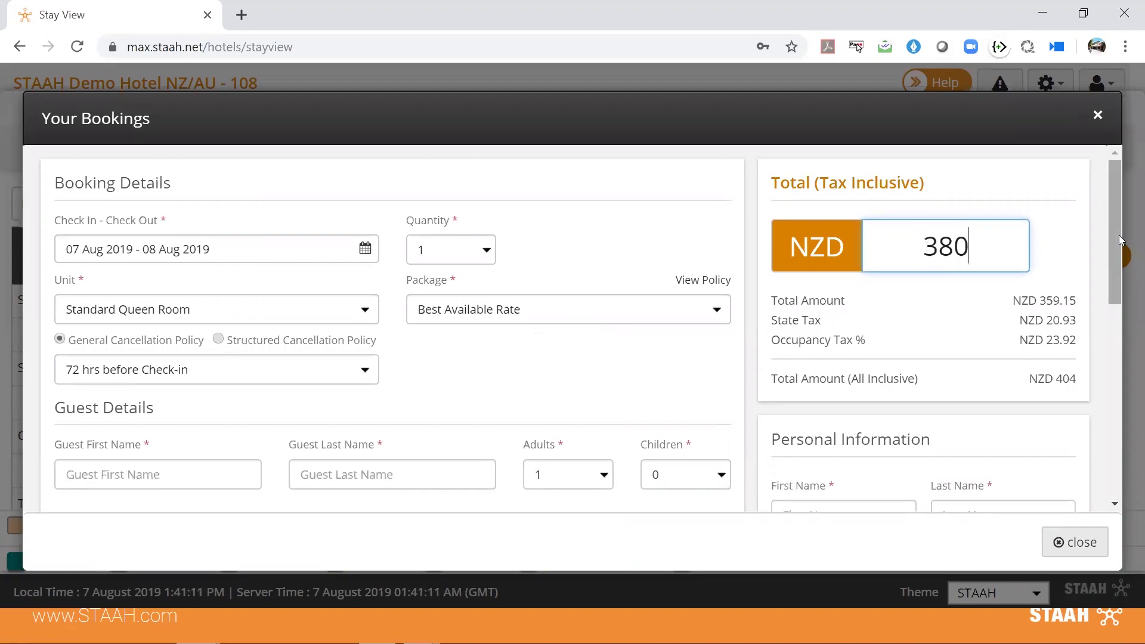
scroll(1127, 258, "down", 4)
left_click(207, 223)
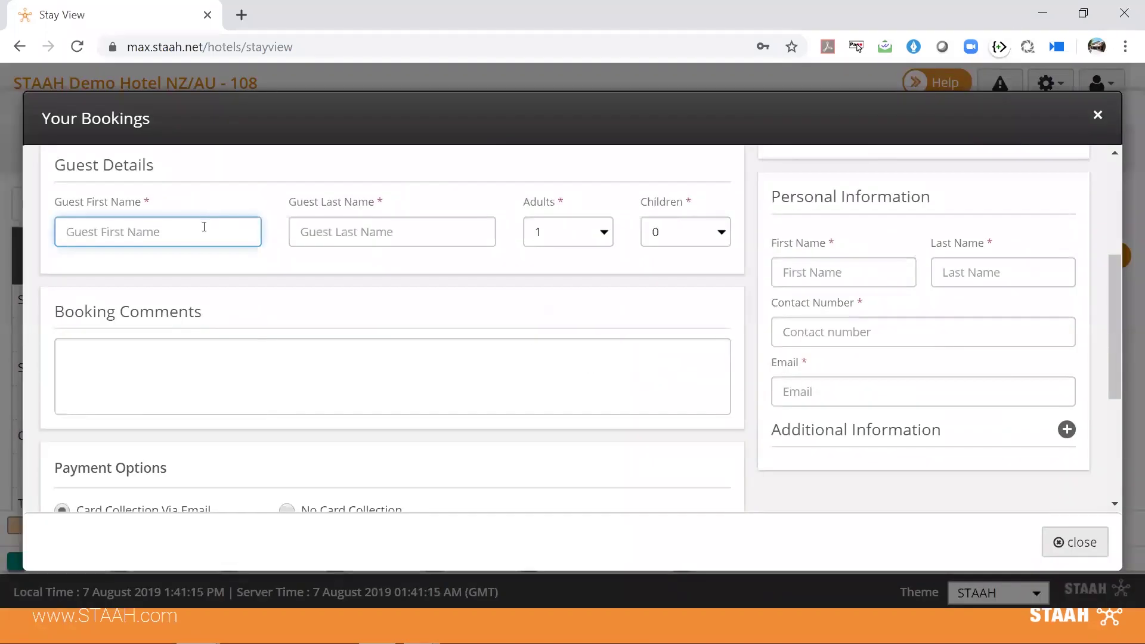
Enter the guest's first and last name and set Adults to 2
type("Ben")
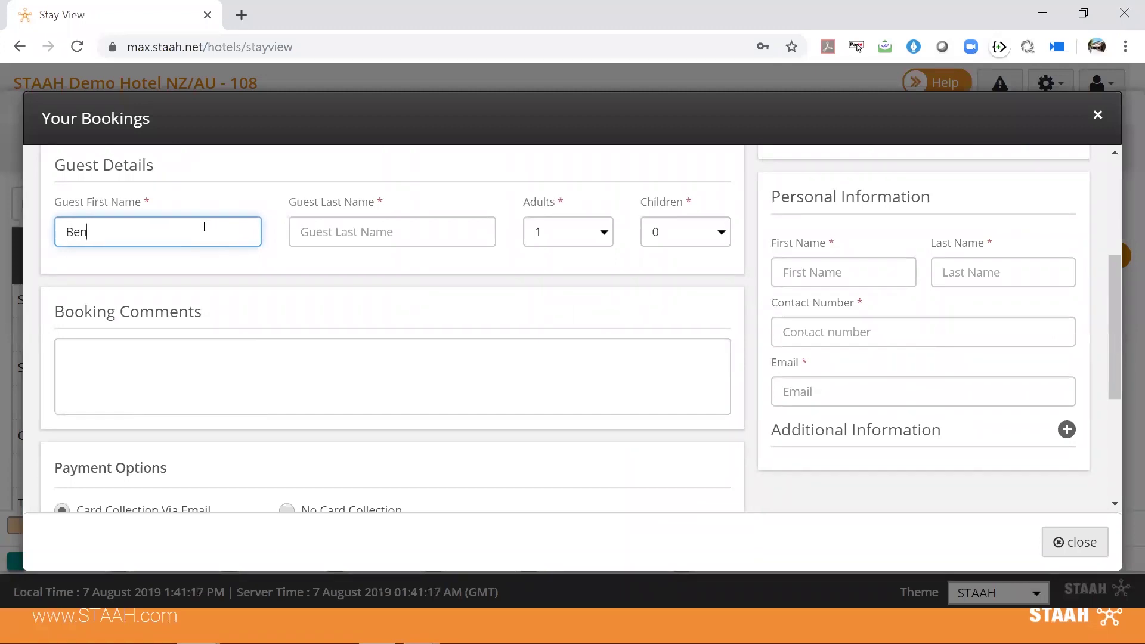
left_click(349, 232)
type("Smith")
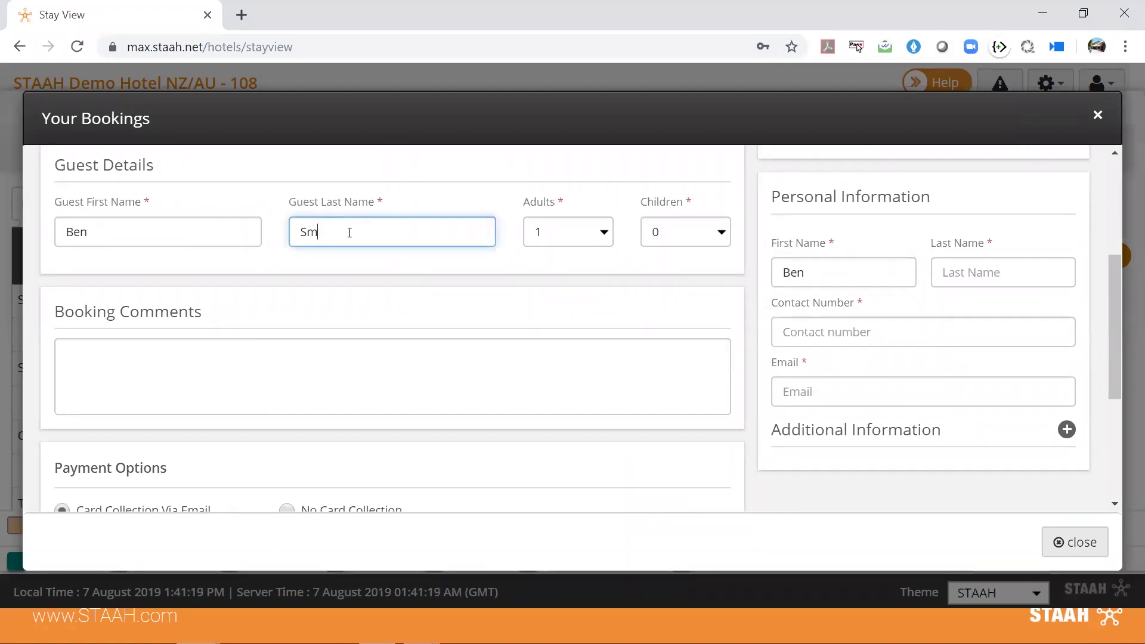
left_click(335, 362)
left_click(580, 228)
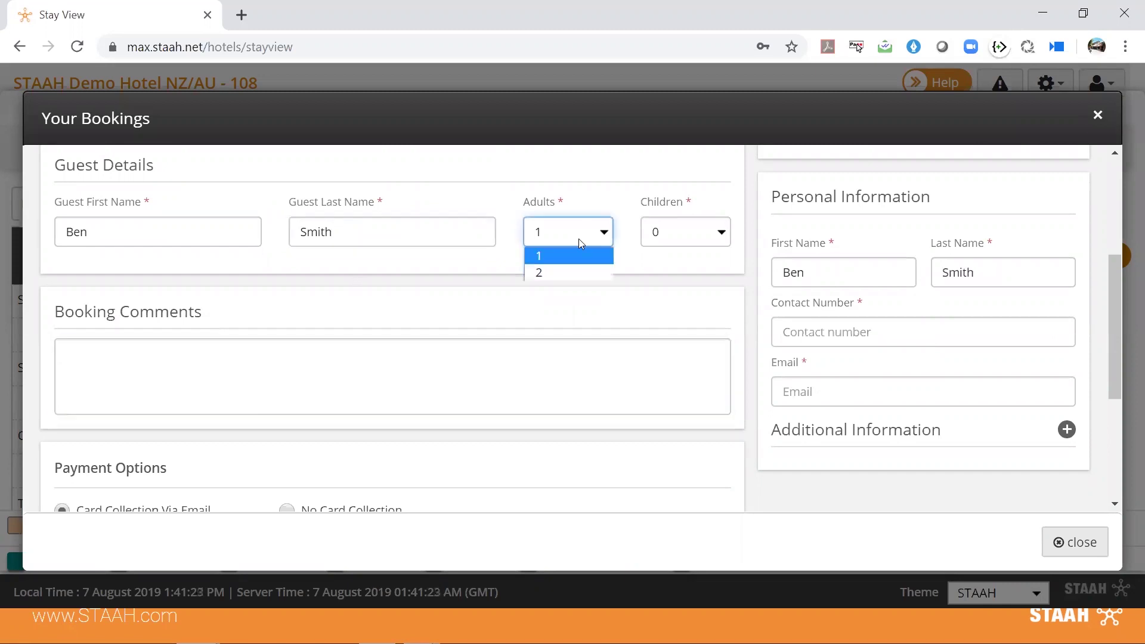
left_click(568, 272)
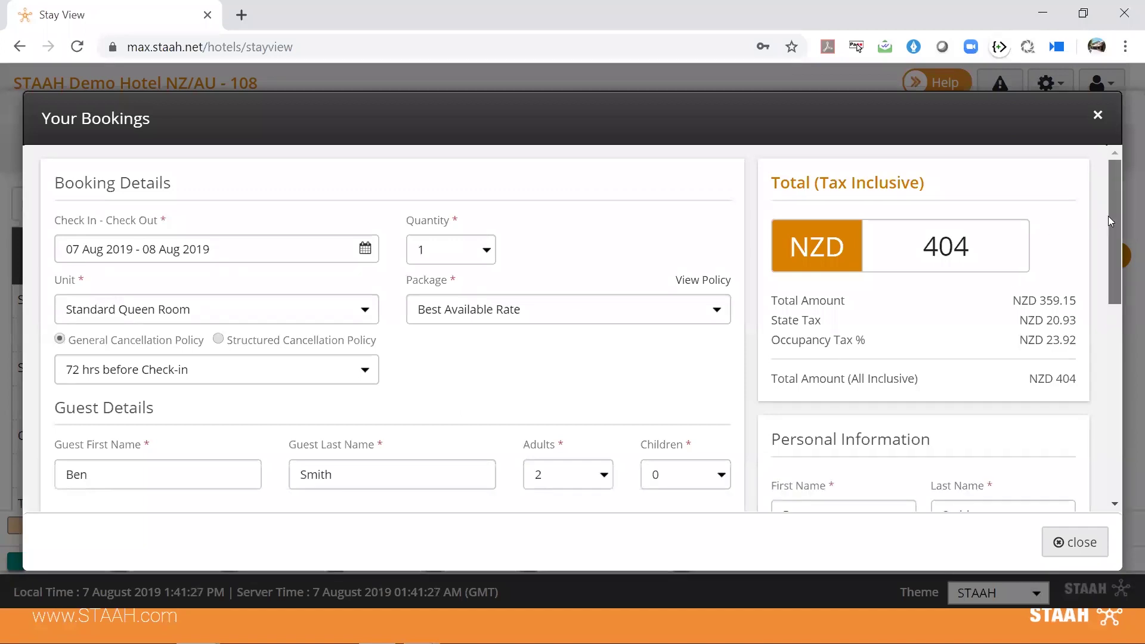
Add the booking comment 'Late Arrival', then the guest's contact number and e-mail address
scroll(1109, 277, "down", 4)
left_click(493, 336)
type("Late Arrival")
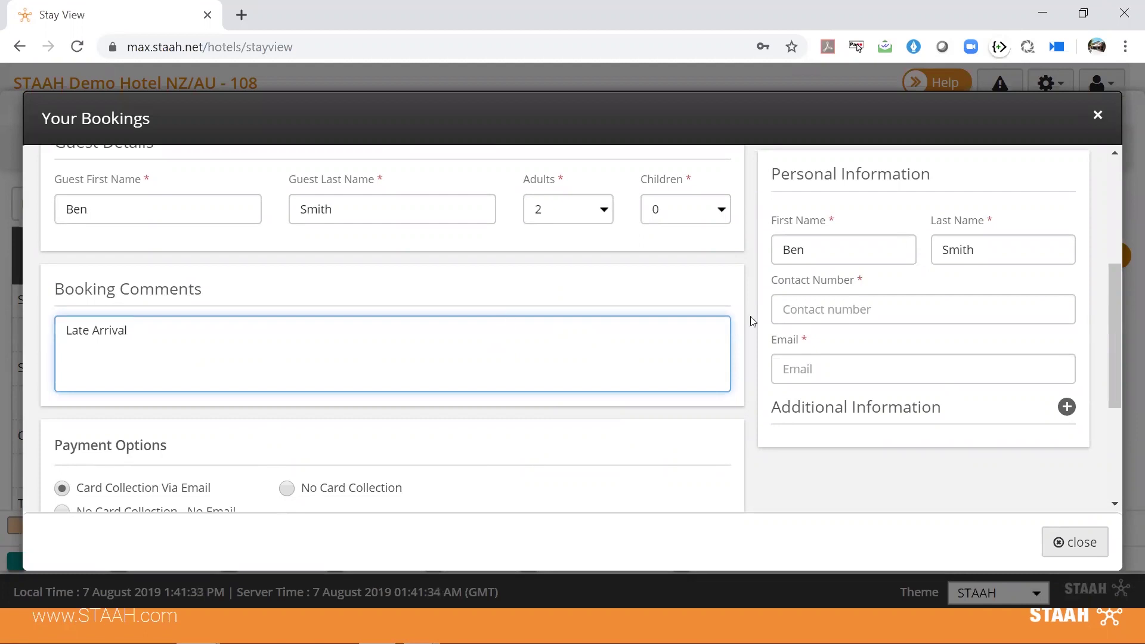
left_click(832, 313)
type("222222222")
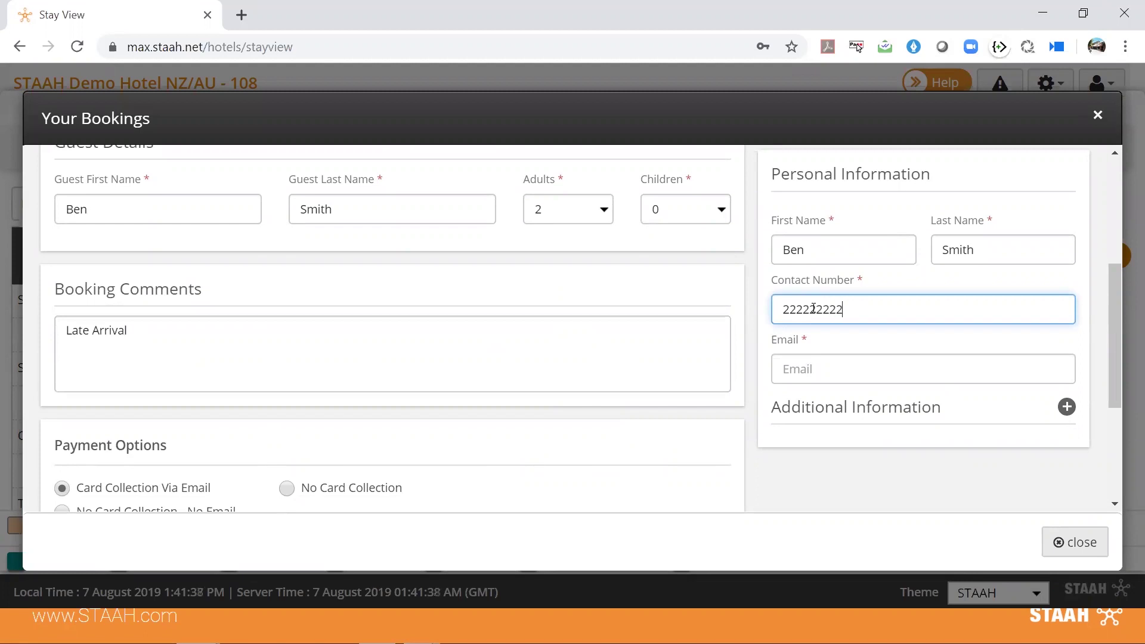
left_click(872, 369)
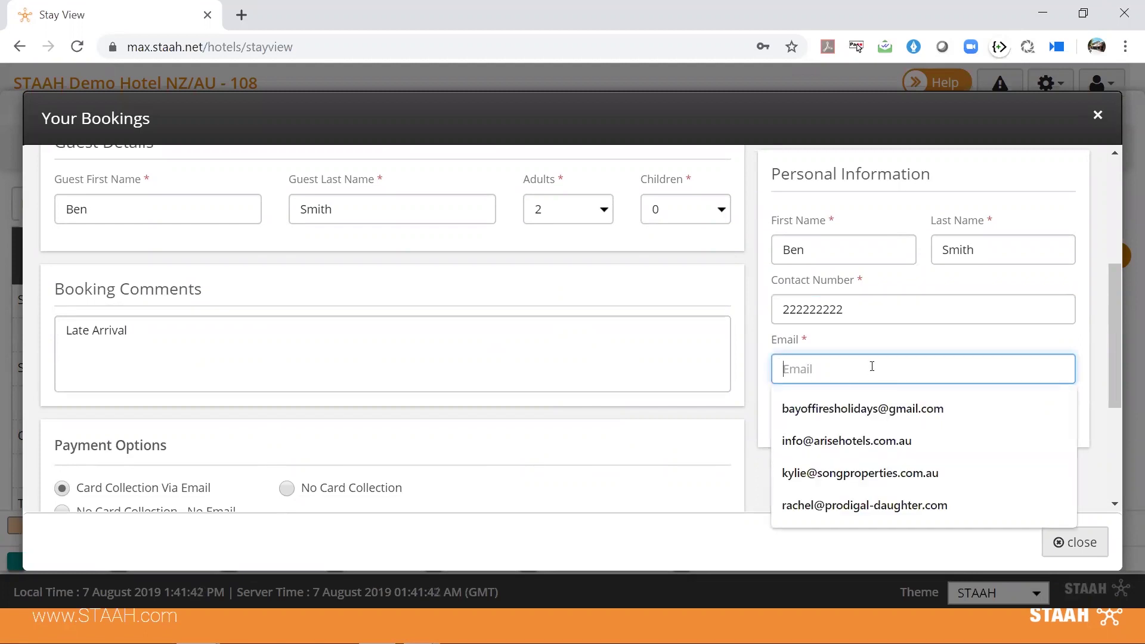
type("test@test.com")
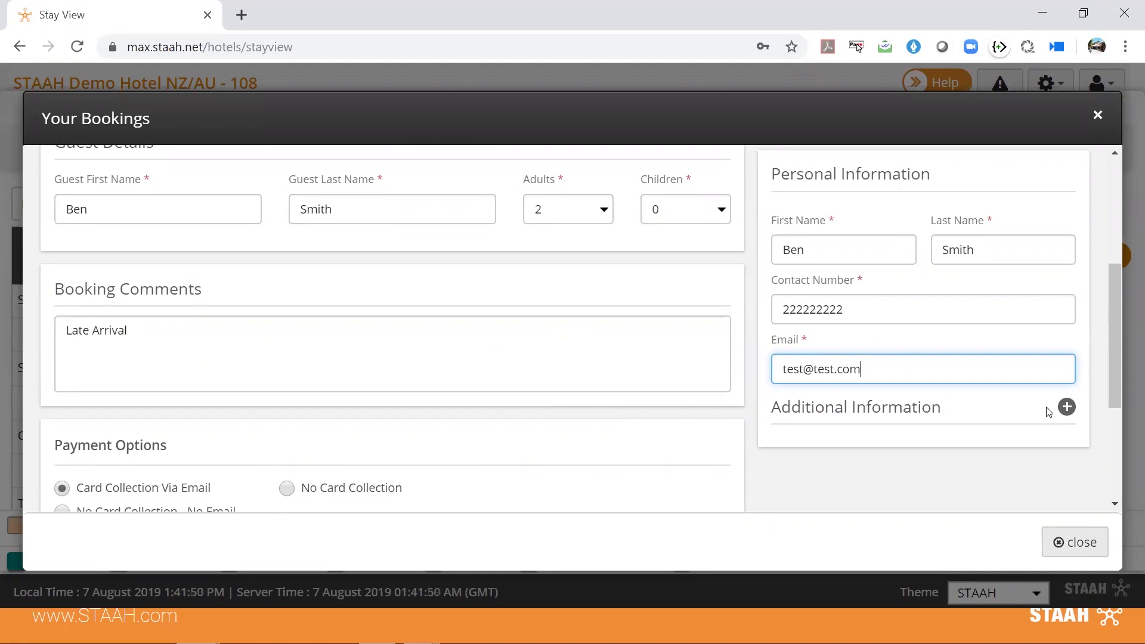
Expand Additional Information and set the payment option to No Card Collection - No Email
left_click(1067, 407)
left_click_drag(1113, 376, 1121, 341)
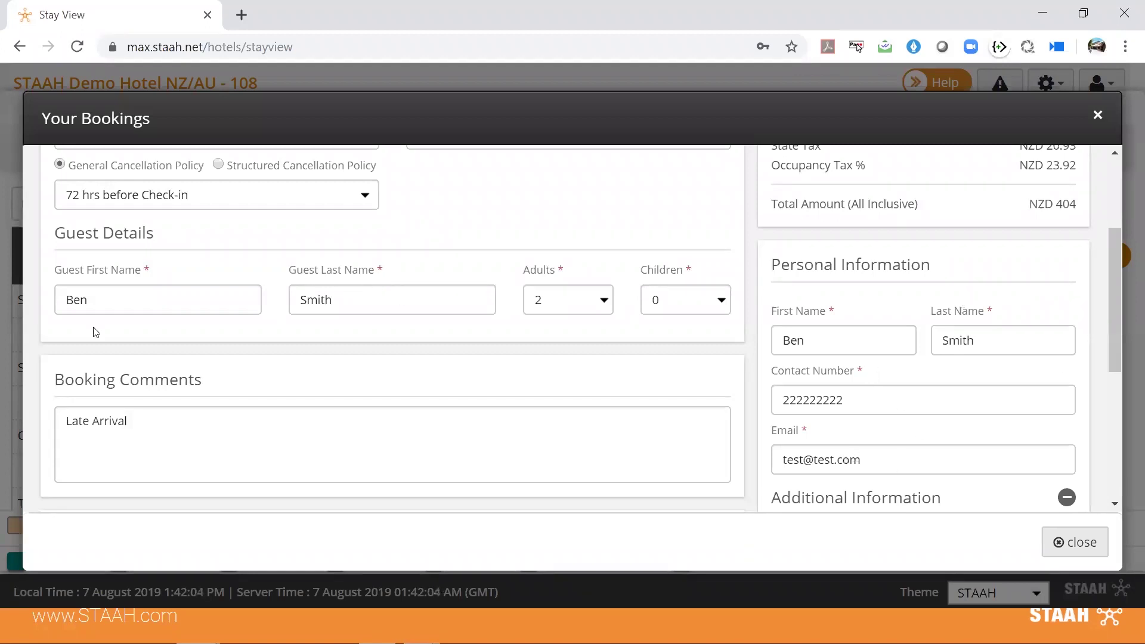
scroll(1130, 338, "down", 5)
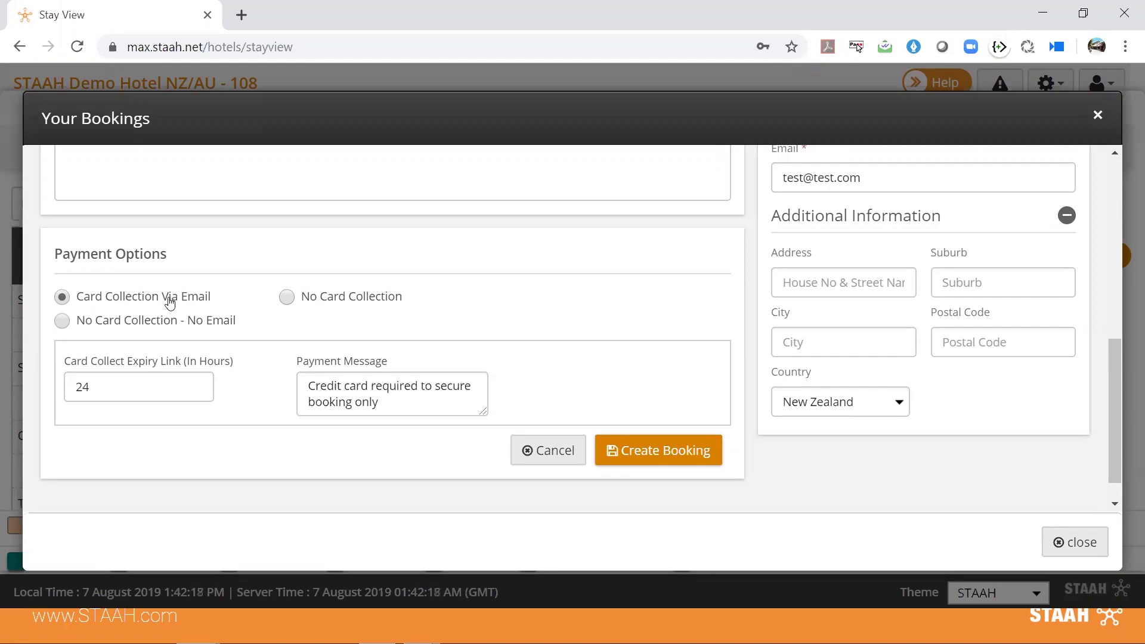
left_click_drag(98, 385, 74, 386)
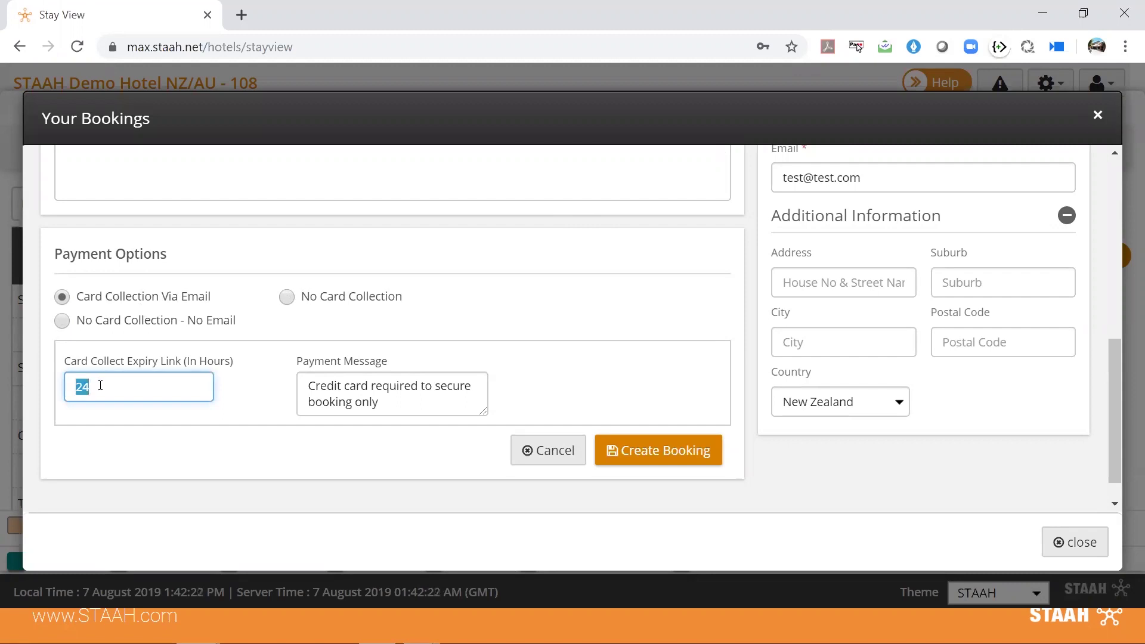
left_click(100, 385)
left_click(167, 322)
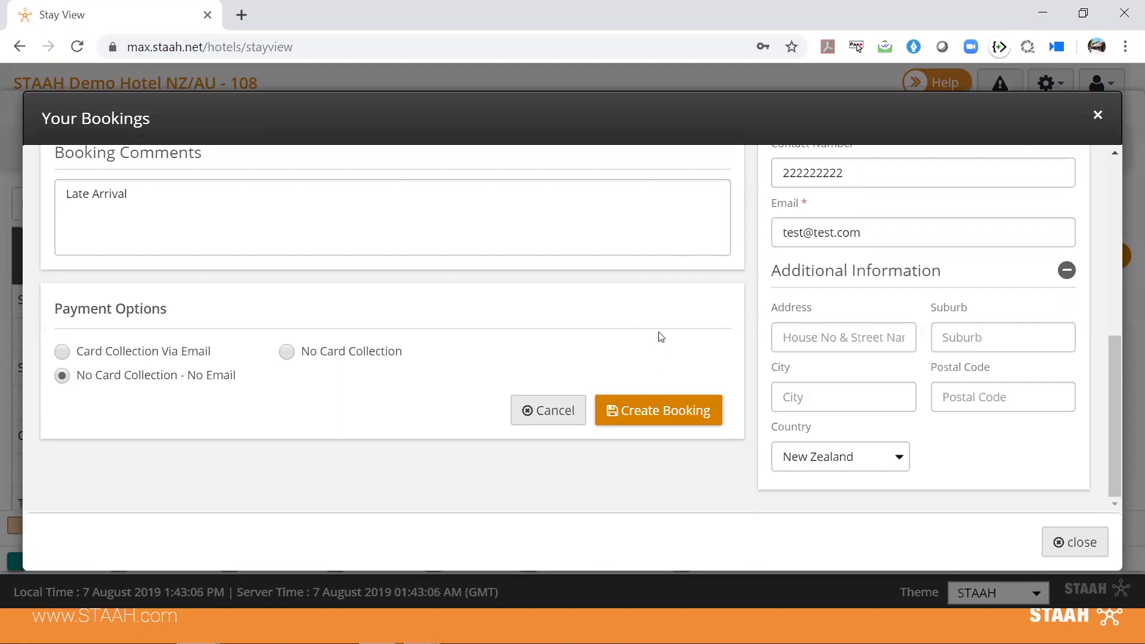
Create the booking without payment collection and acknowledge the confirmation
left_click(676, 411)
left_click(629, 372)
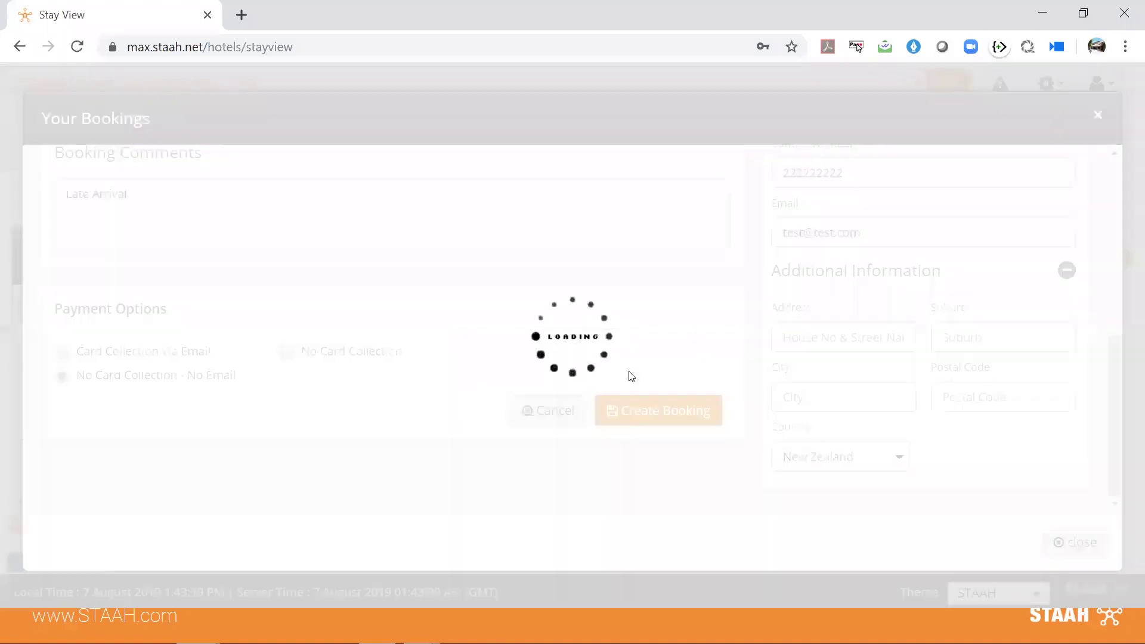
left_click(704, 369)
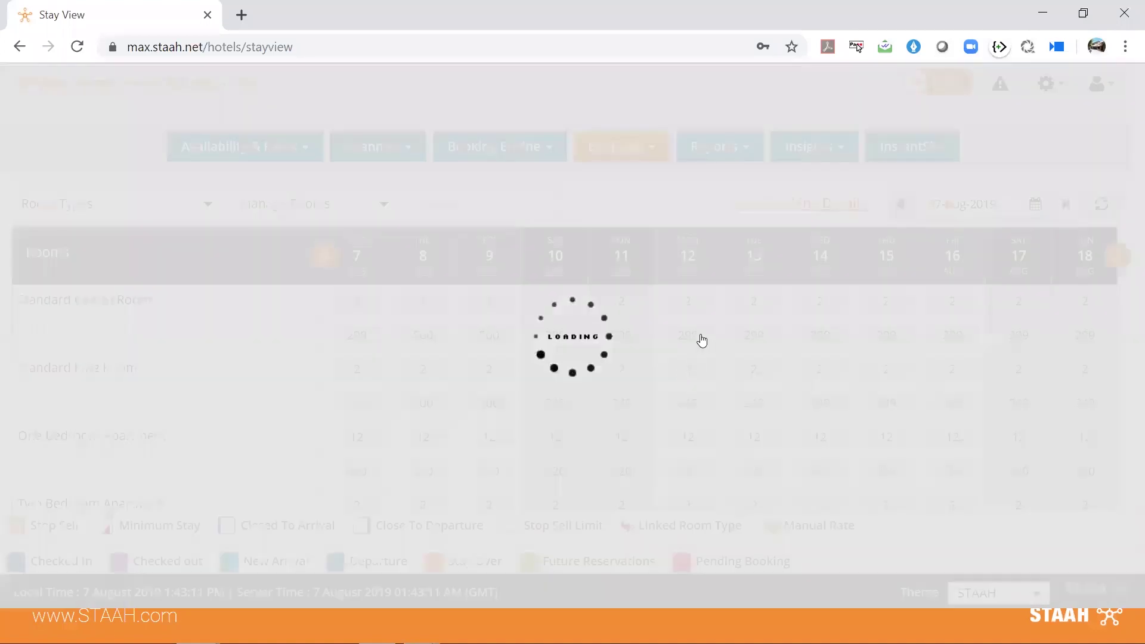
Switch Stay View to View Reservations and inspect the new booking's actions, closing without changes
left_click(294, 204)
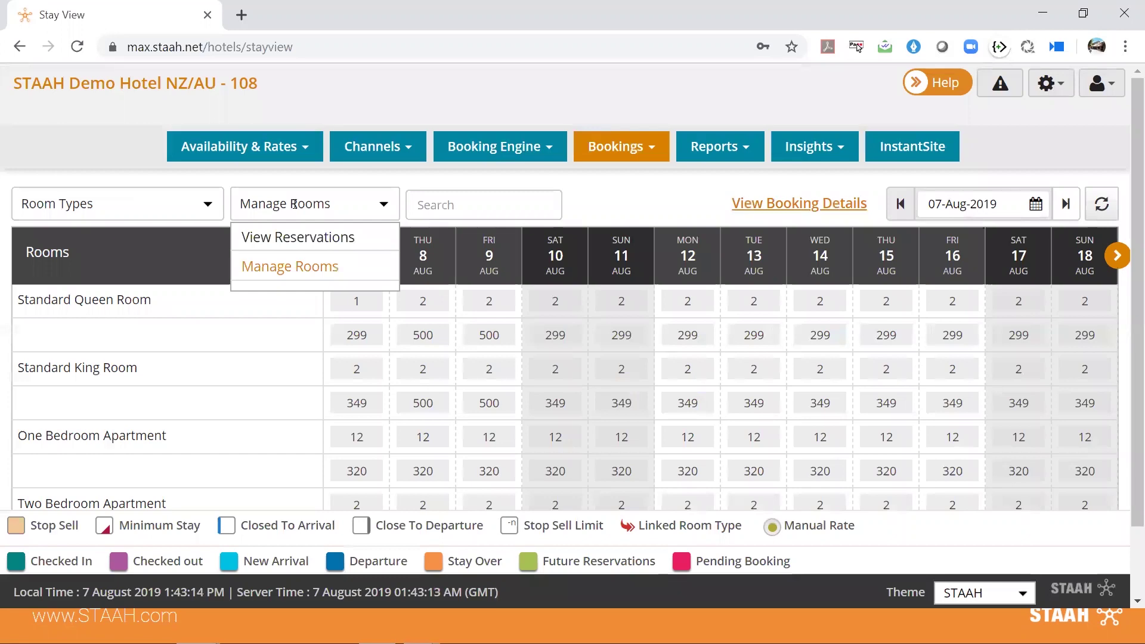
left_click(305, 238)
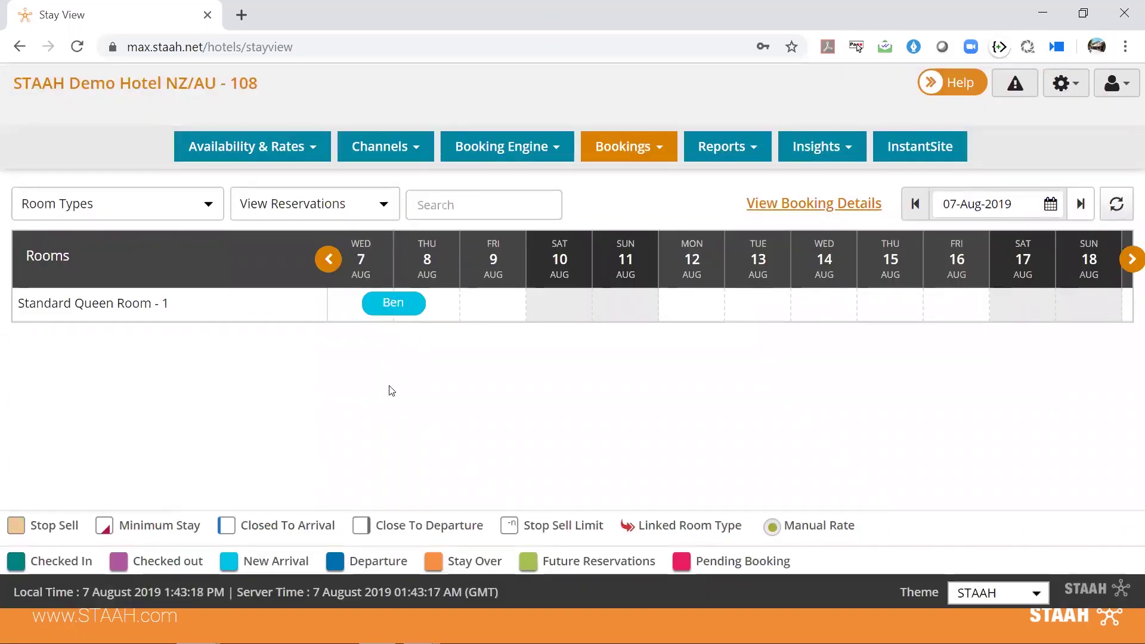
mouse_move(376, 308)
left_click(385, 304)
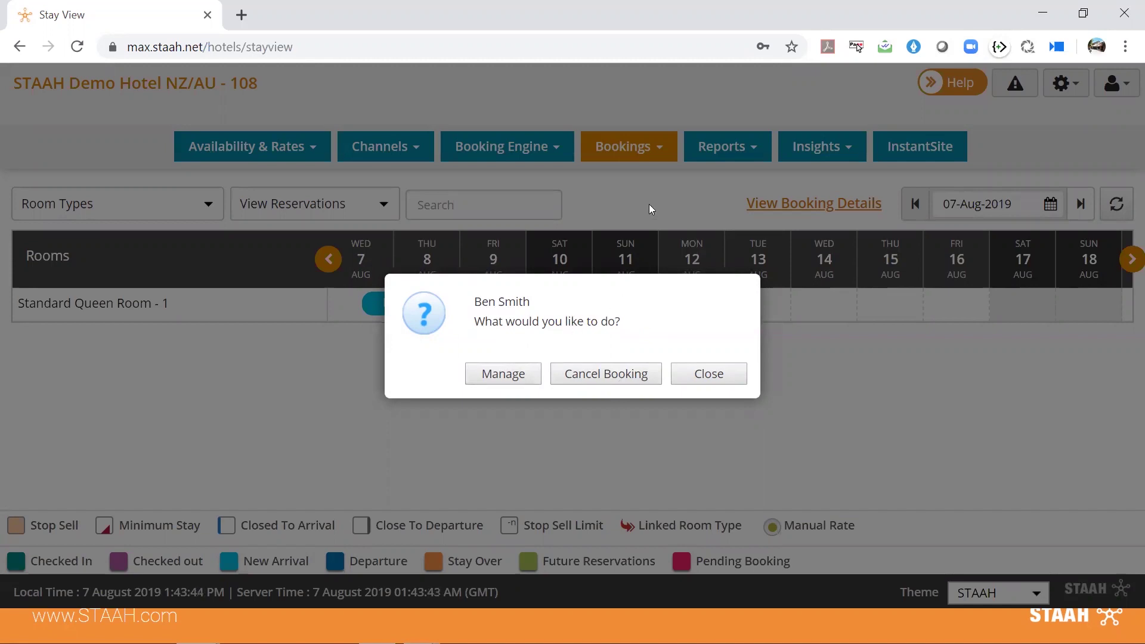
left_click(705, 374)
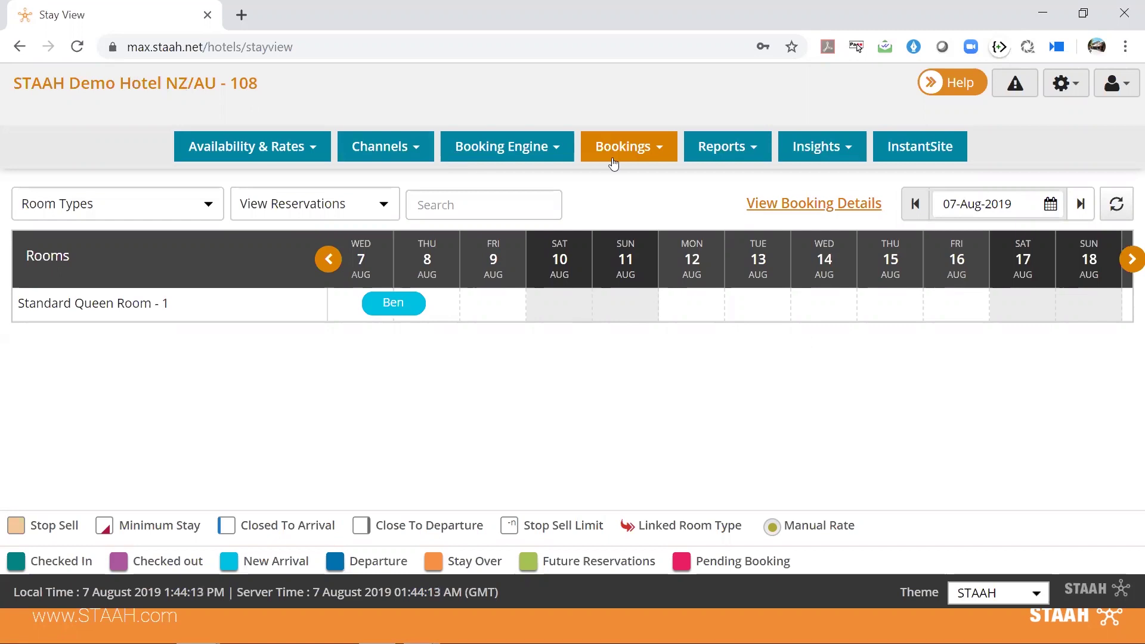
Open the Booking Engine URL in a new tab and scroll through the public booking page
mouse_move(589, 153)
mouse_move(532, 146)
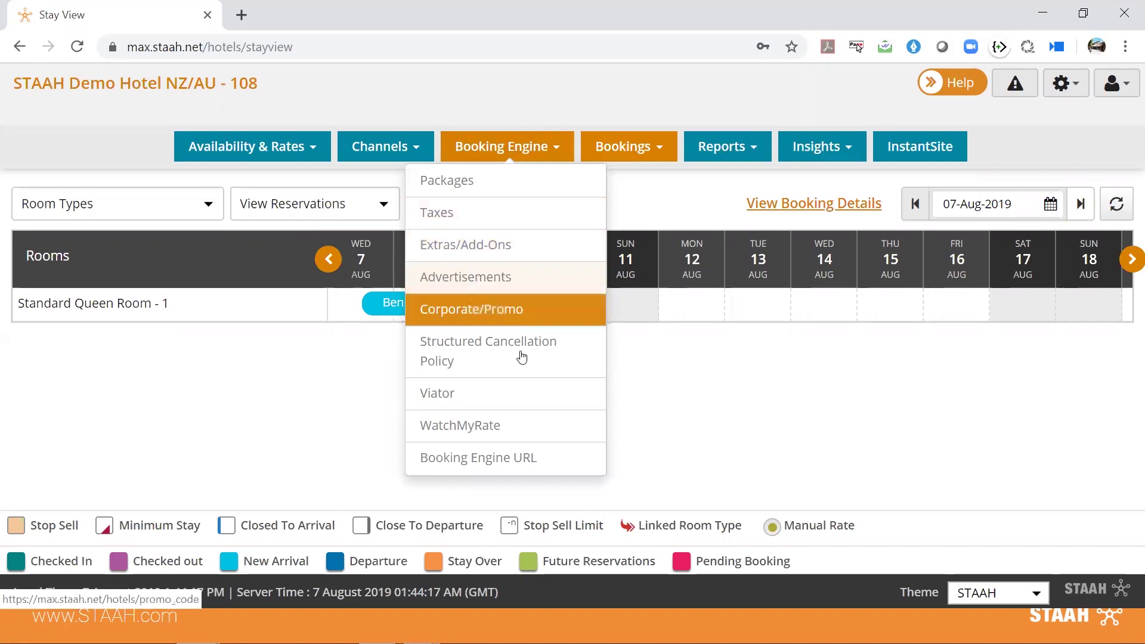
left_click(525, 467)
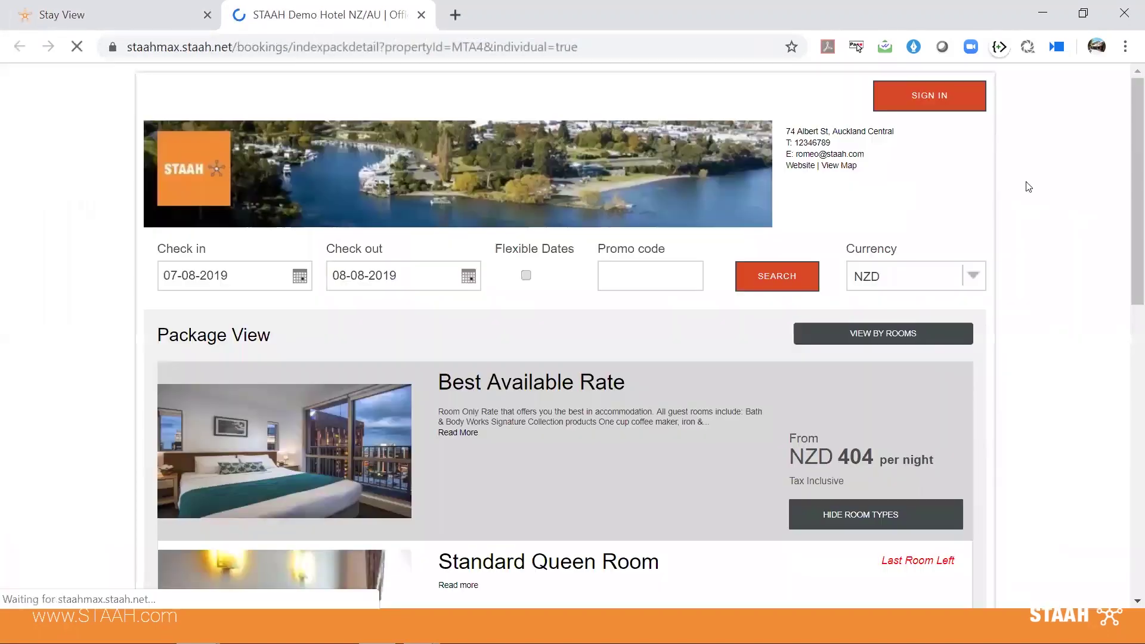
left_click_drag(1129, 138, 1129, 480)
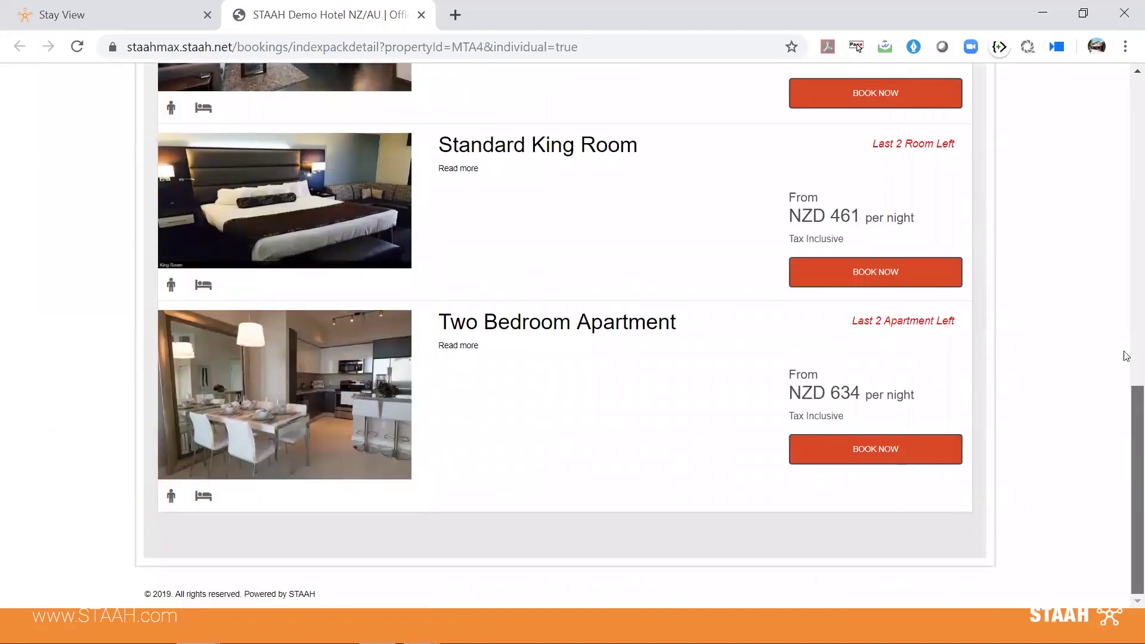
scroll(1110, 256, "up", 12)
scroll(1083, 129, "up", 2)
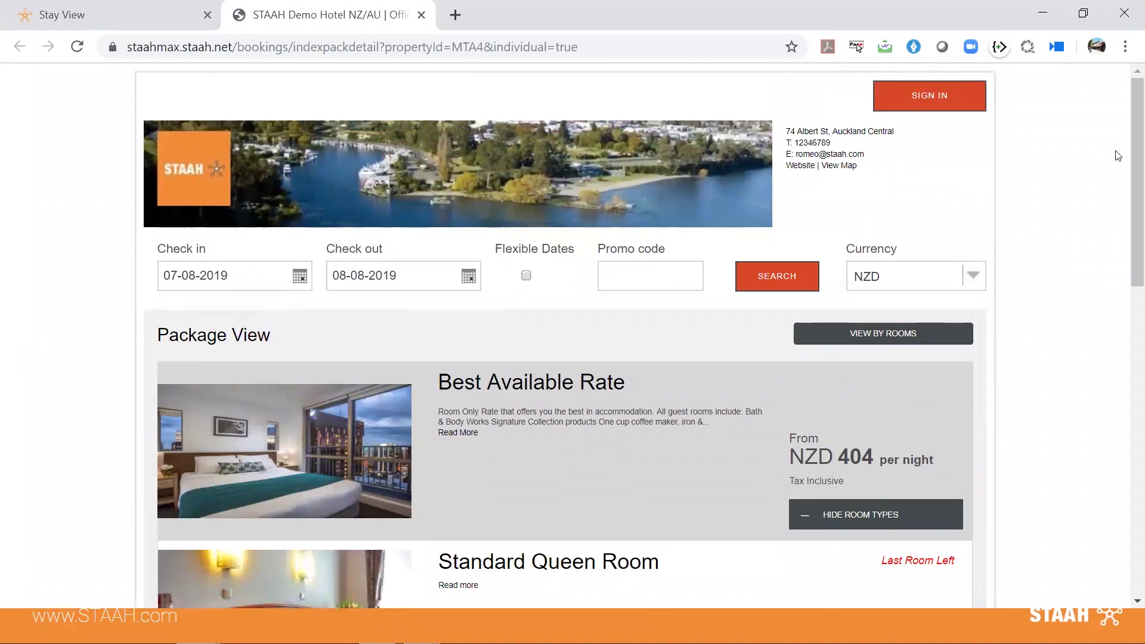
left_click_drag(1128, 160, 1123, 114)
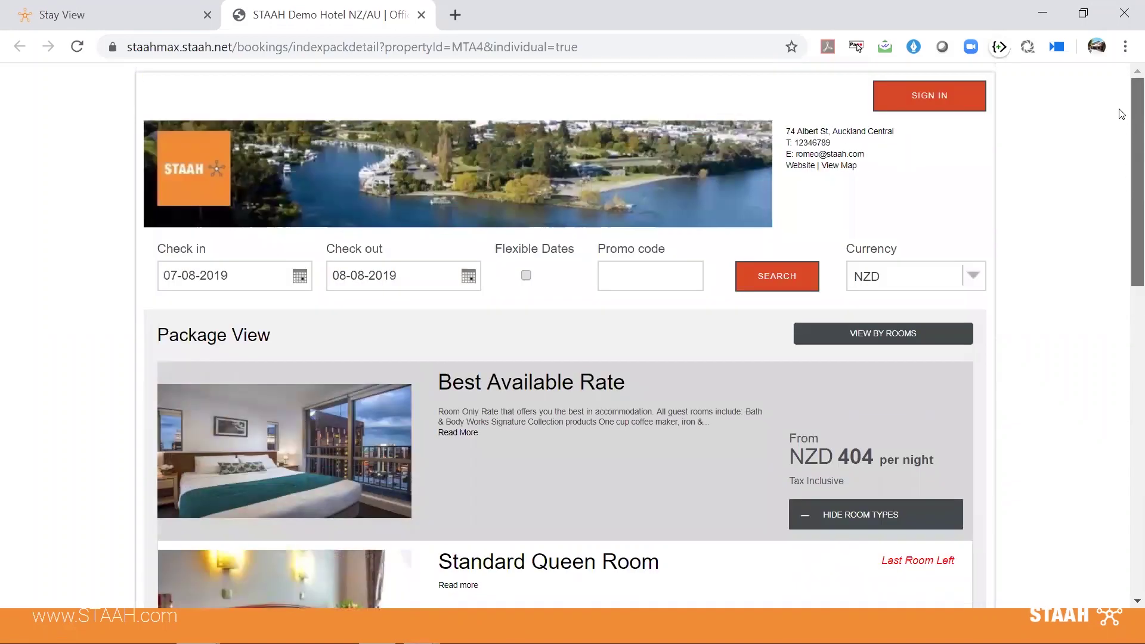
Visit the Sign In page, return to the package listing, then minimize the browser and advance the slide
left_click(941, 97)
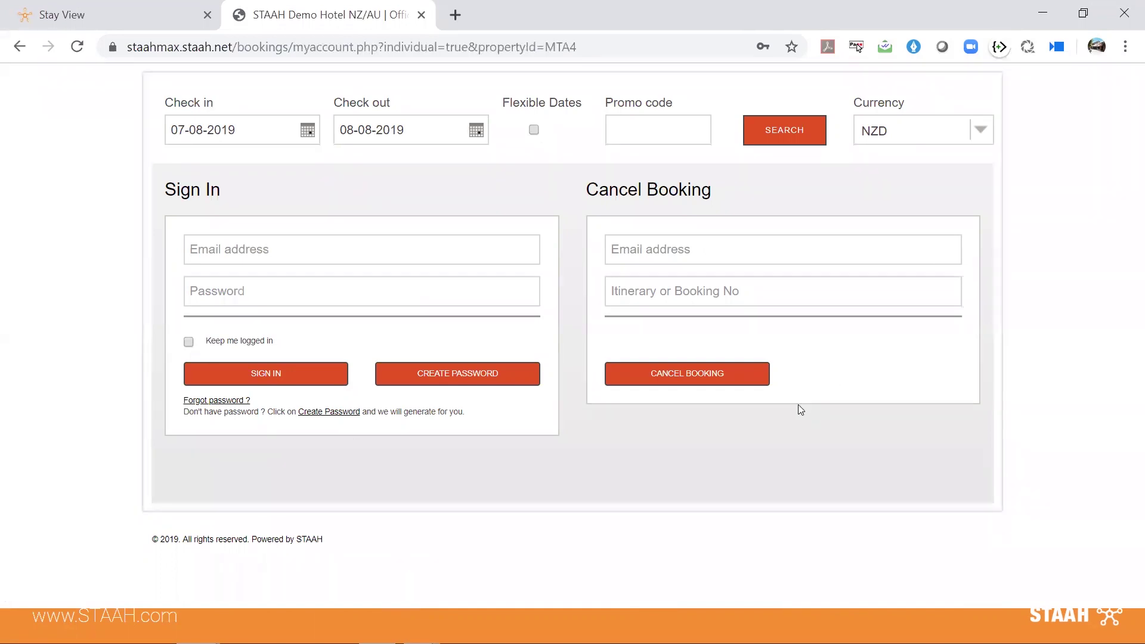
left_click(16, 52)
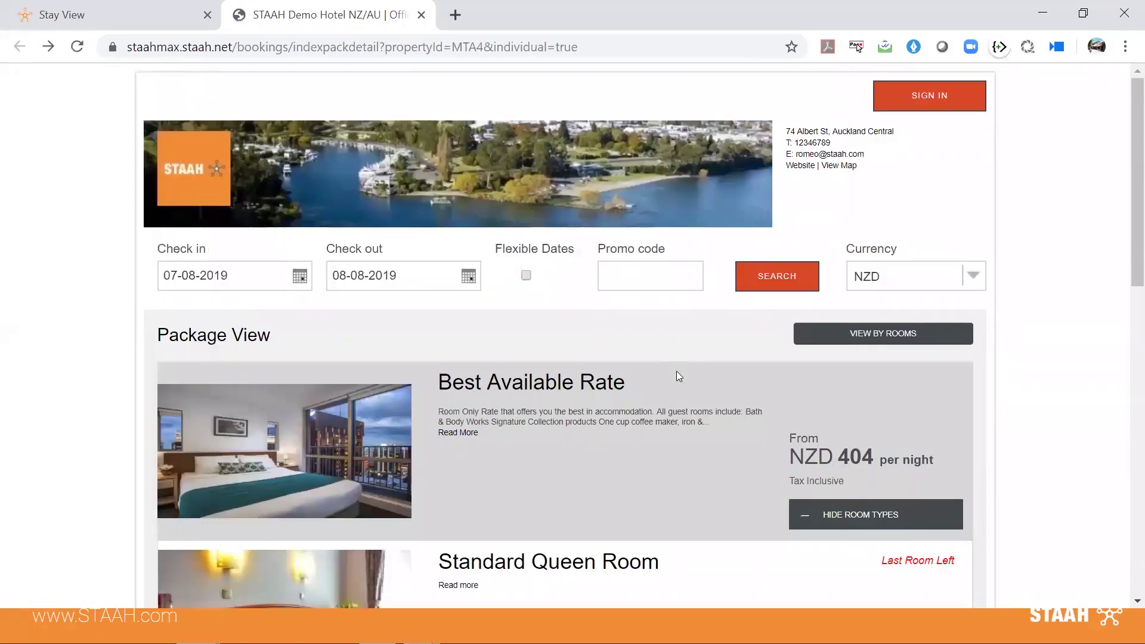
left_click_drag(1129, 168, 1129, 252)
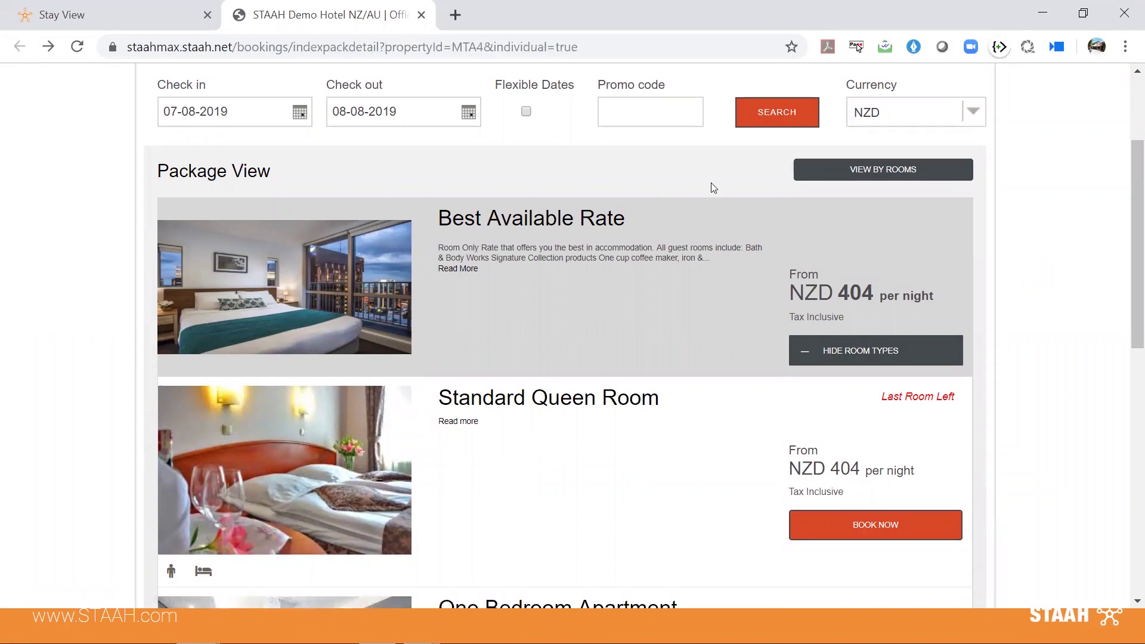
scroll(934, 188, "up", 3)
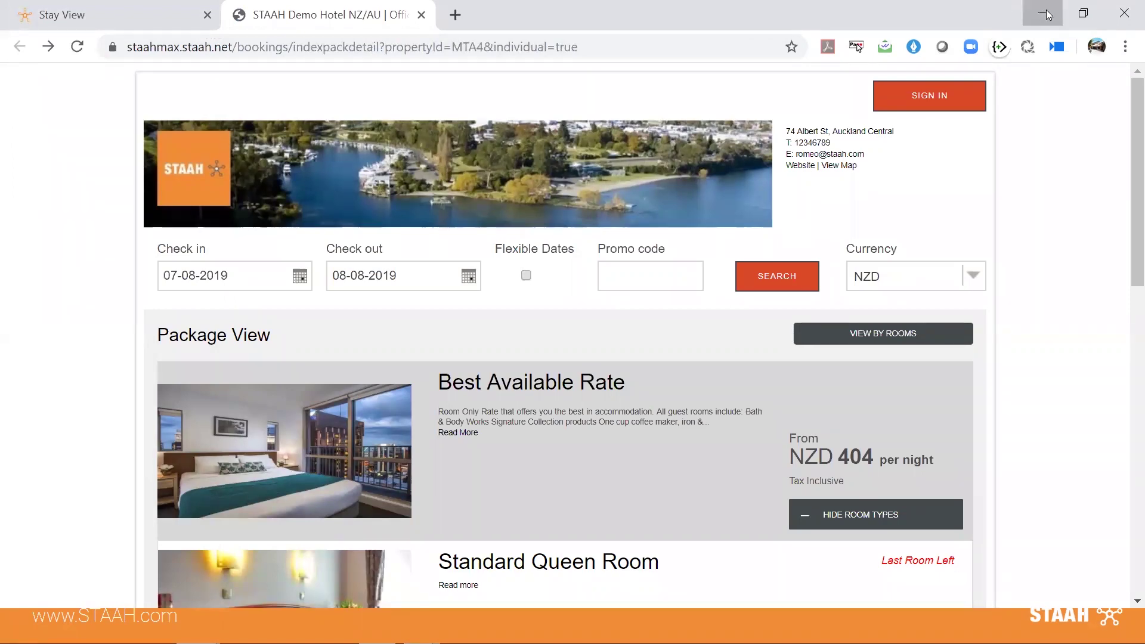
left_click(1044, 13)
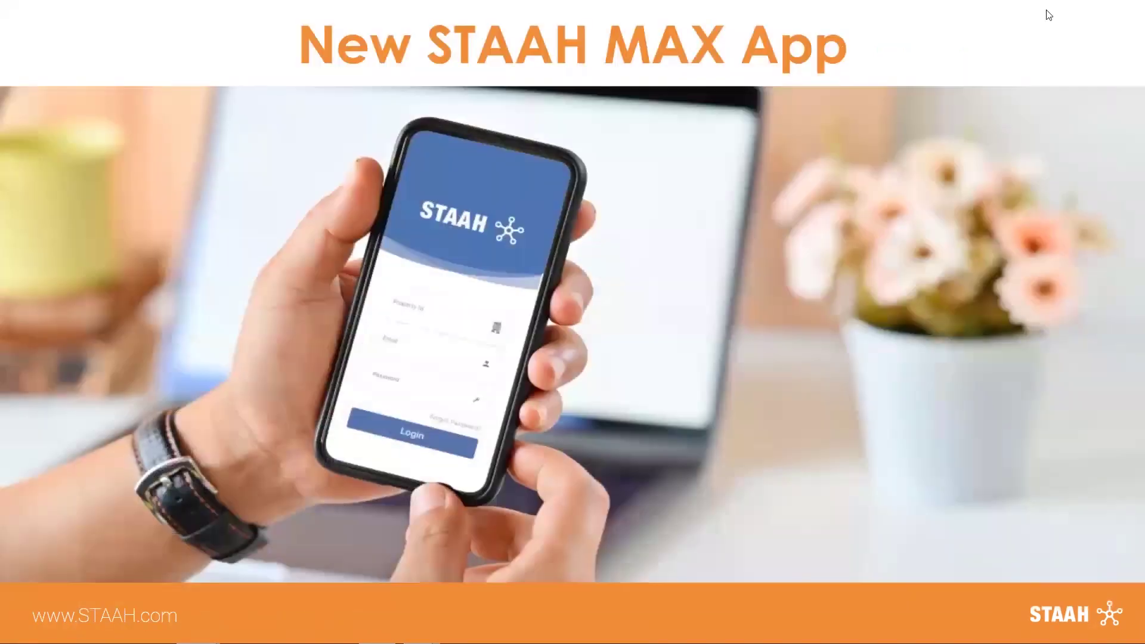
left_click(1122, 315)
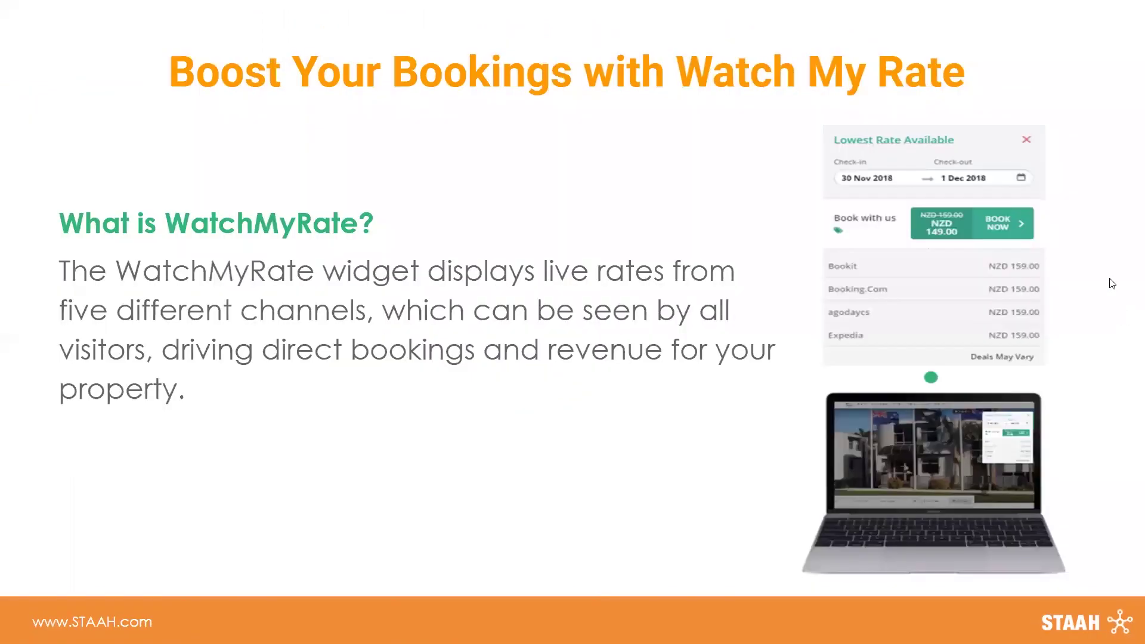